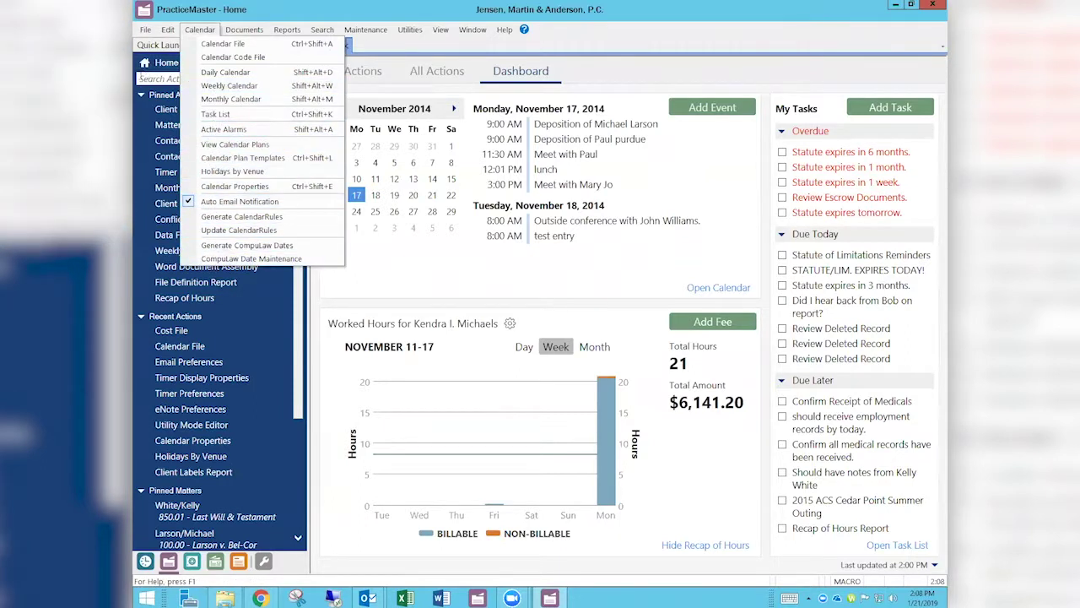
{"action": "left_click", "coordinate": [145, 79]}
{"action": "type", "text": "standard"}
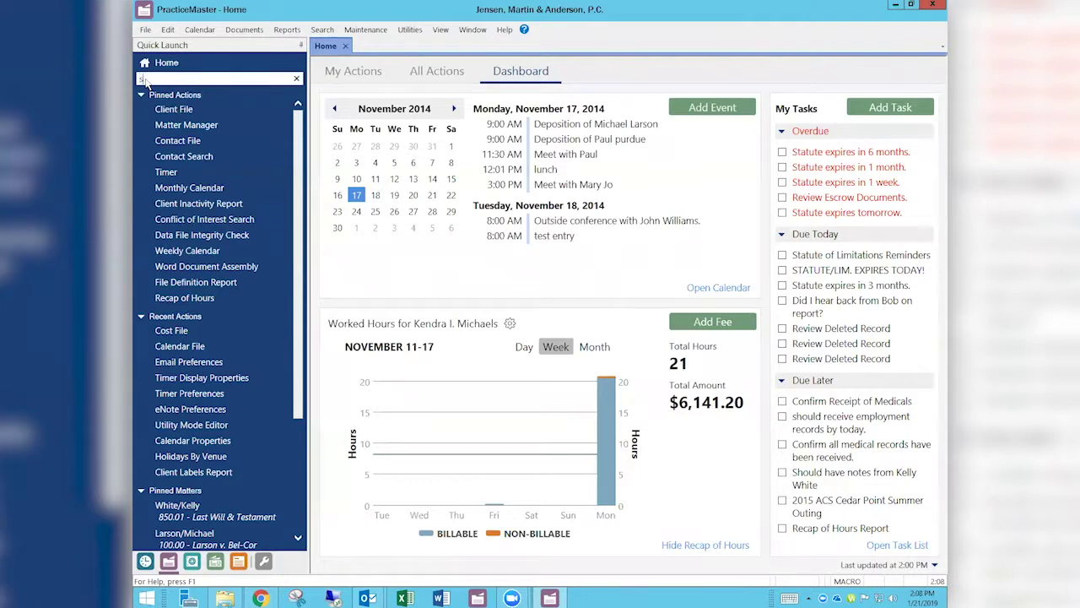
{"action": "left_click", "coordinate": [167, 92]}
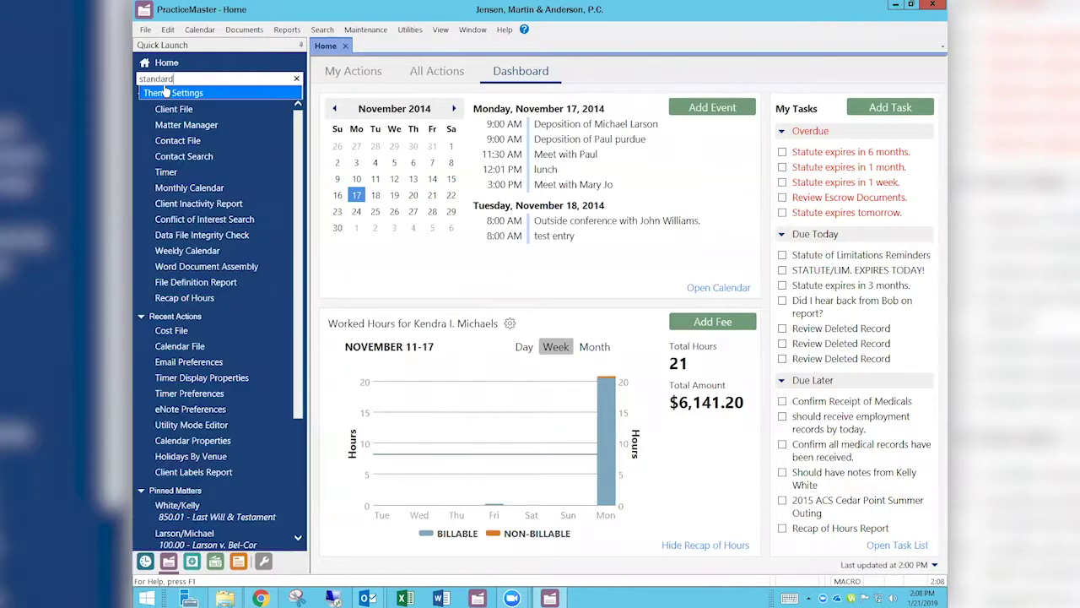
{"action": "left_click", "coordinate": [193, 76]}
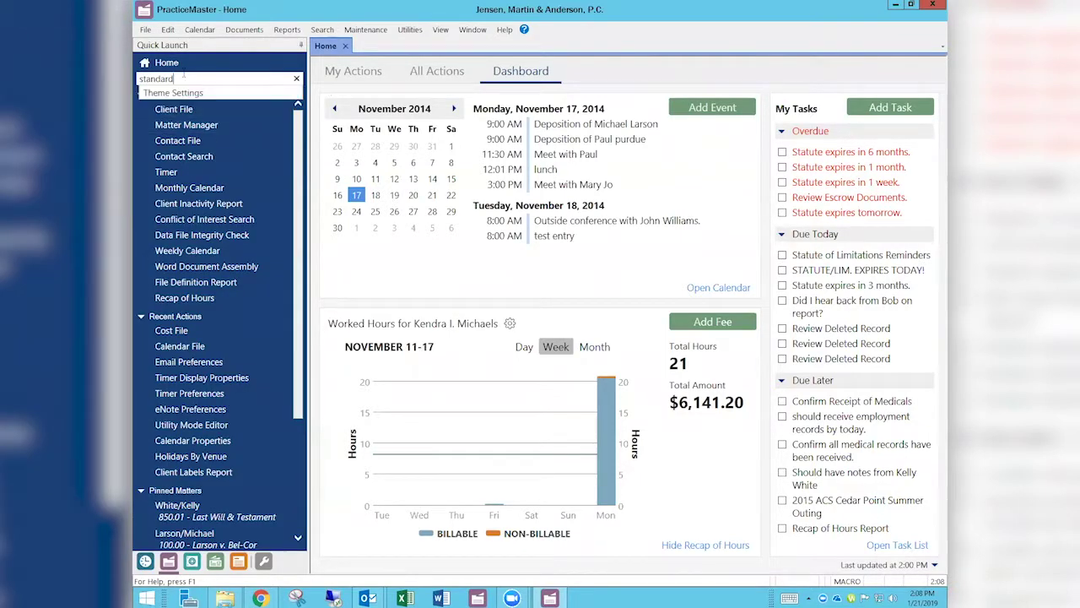
{"action": "key", "text": "BackSpace"}
{"action": "type", "text": "holdiays"}
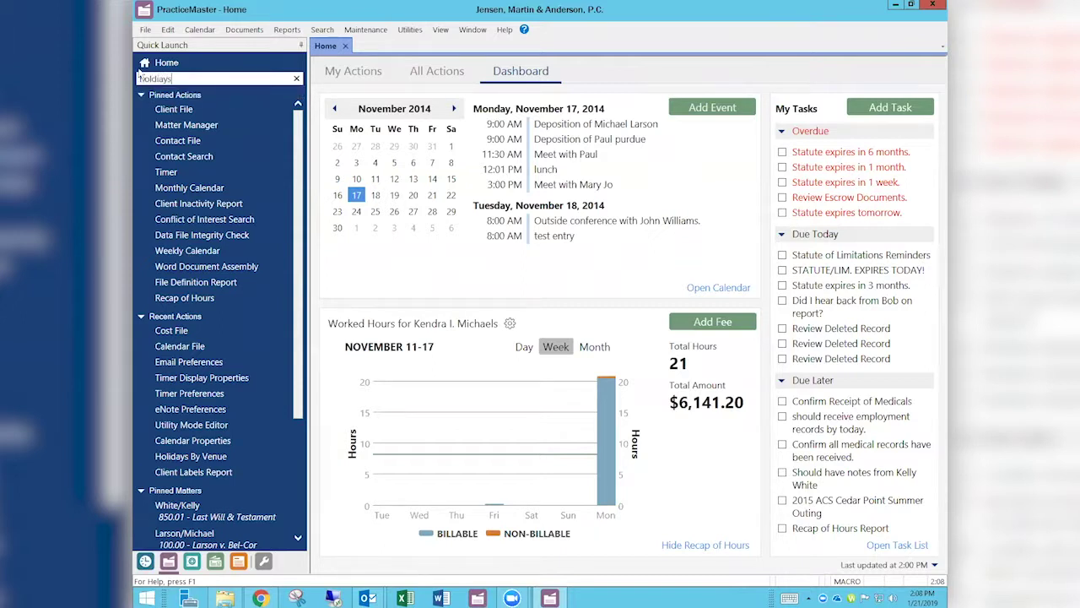
{"action": "left_click_drag", "start_coordinate": [183, 76], "coordinate": [139, 79]}
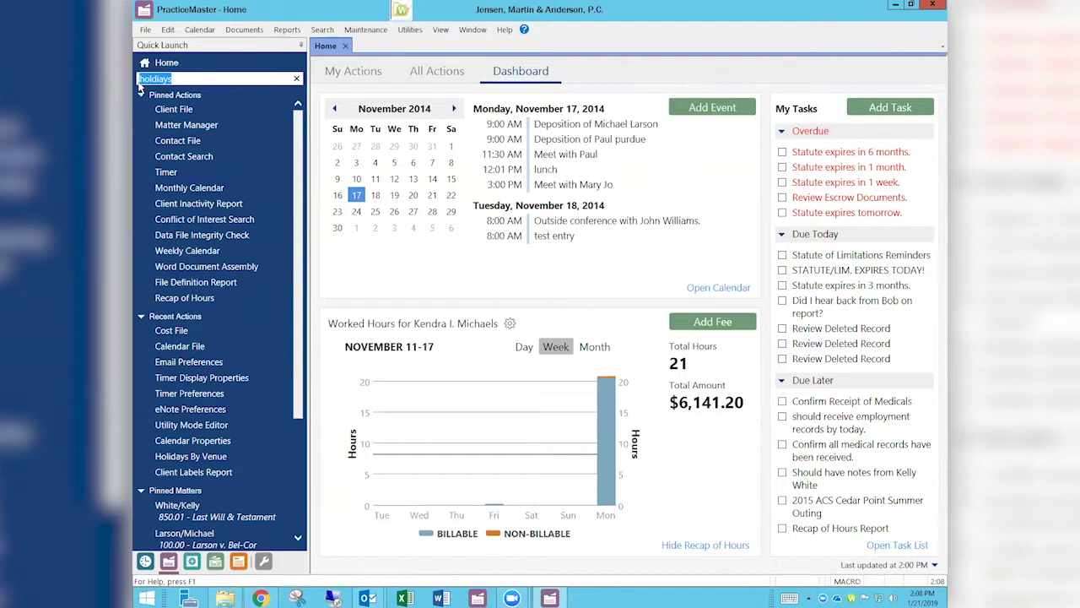
{"action": "key", "text": "BackSpace"}
Search the actions for "holida" and open Holidays By Venue
{"action": "type", "text": "hol"}
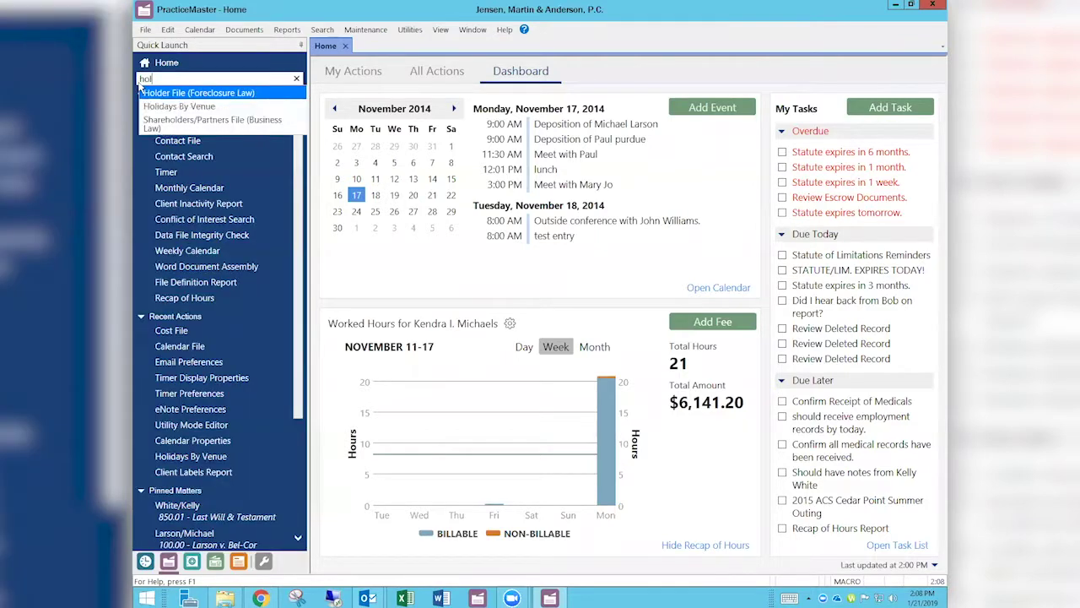
{"action": "key", "text": "BackSpace"}
{"action": "type", "text": "l"}
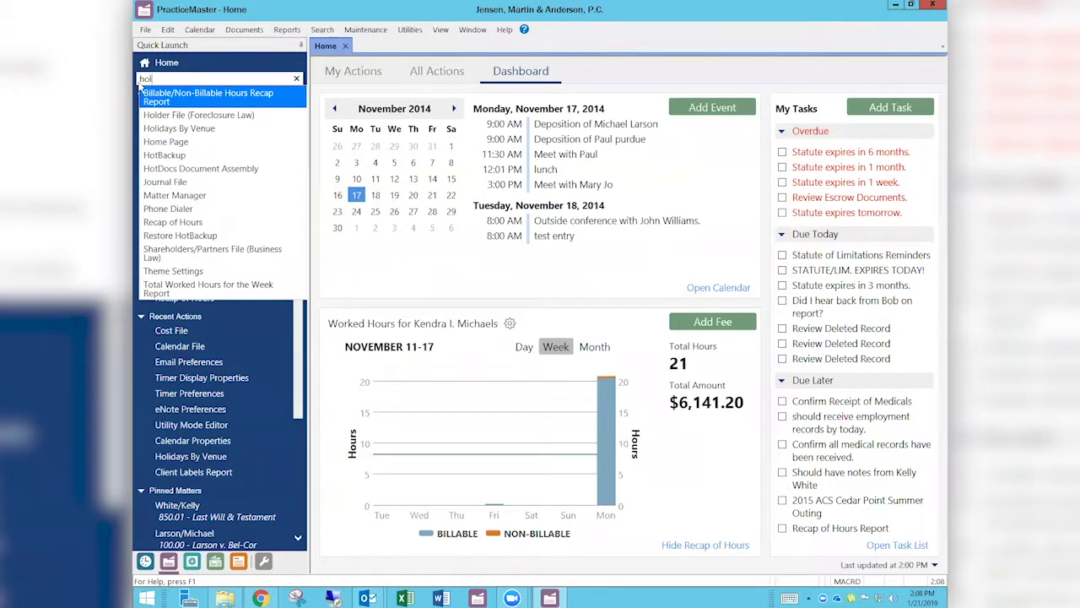
{"action": "type", "text": "ida"}
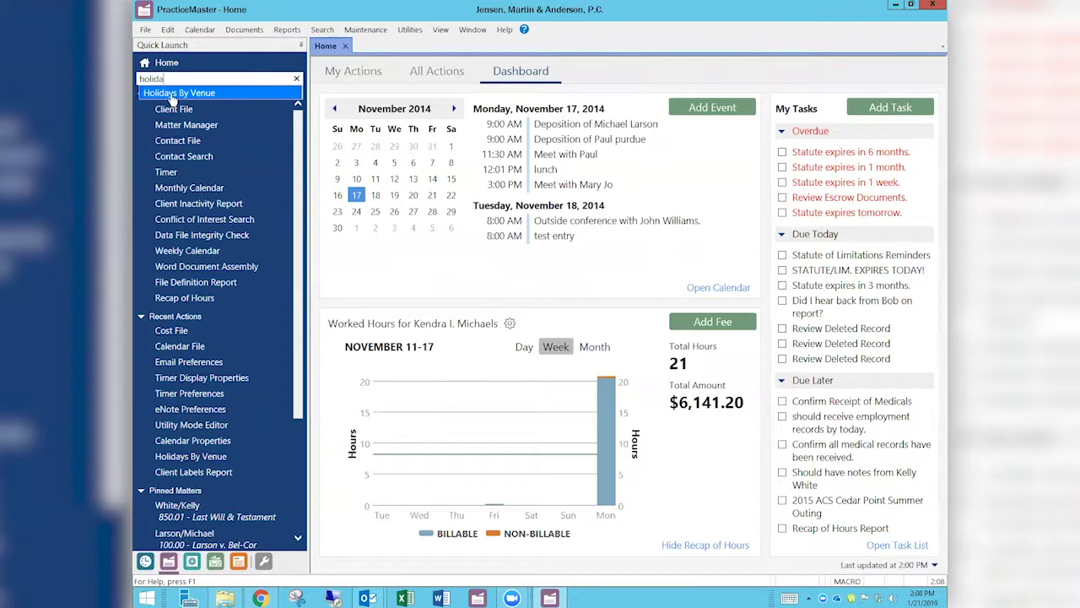
{"action": "left_click", "coordinate": [171, 96]}
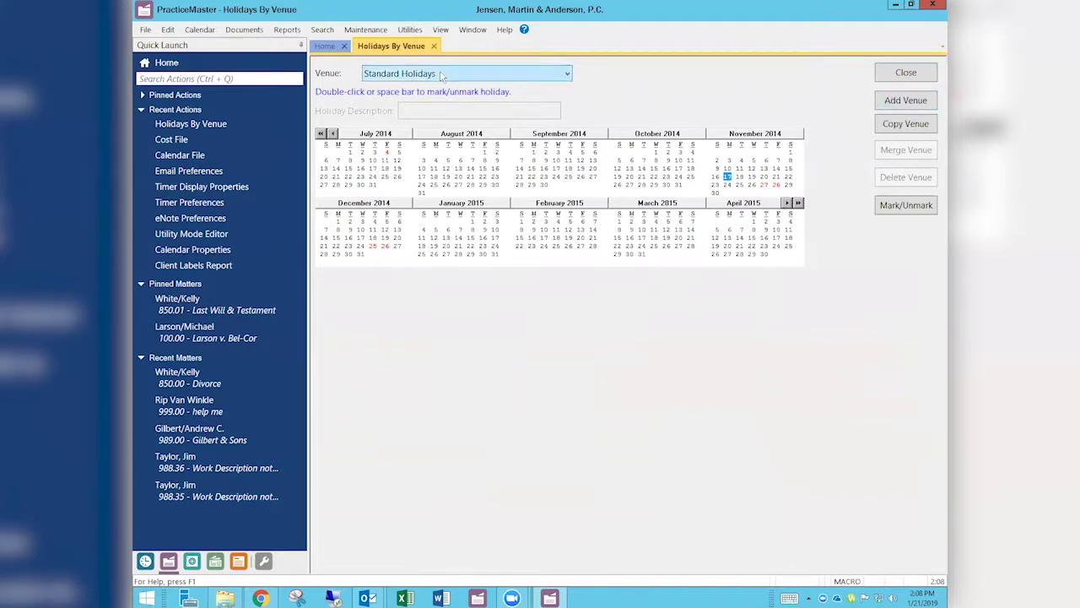
Select the Standard Holidays venue and mark December 24, 2014 as a holiday
{"action": "left_click", "coordinate": [568, 74]}
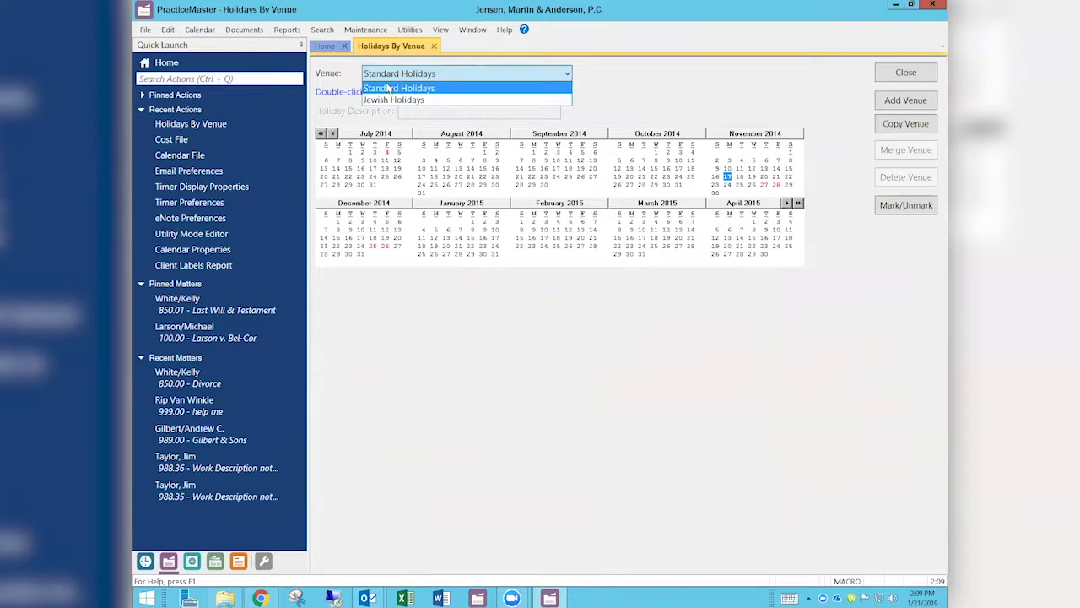
{"action": "left_click", "coordinate": [386, 88]}
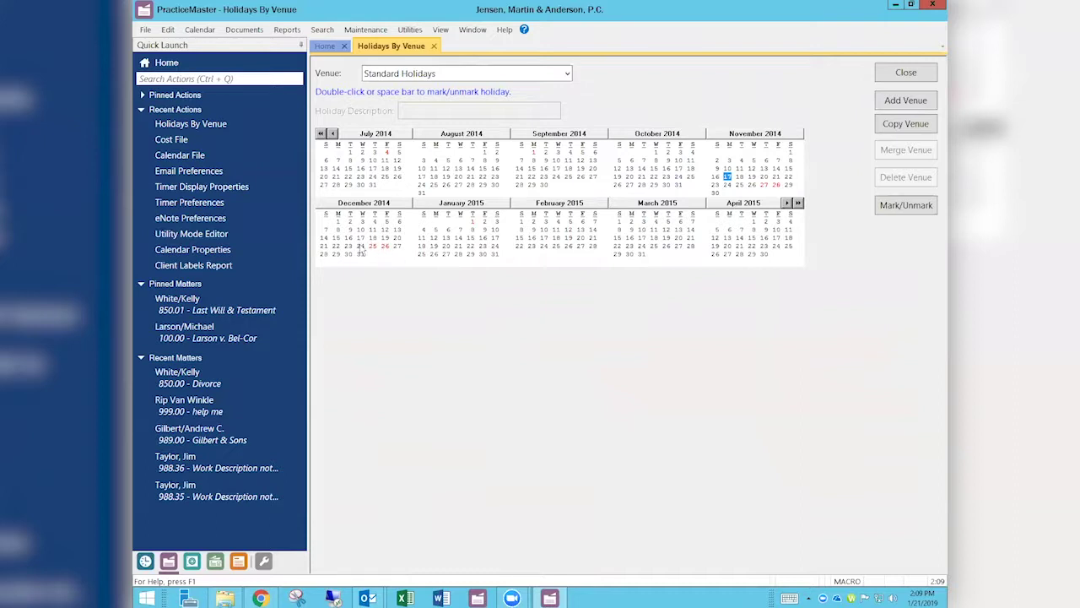
{"action": "left_click", "coordinate": [360, 247]}
{"action": "left_click", "coordinate": [385, 246]}
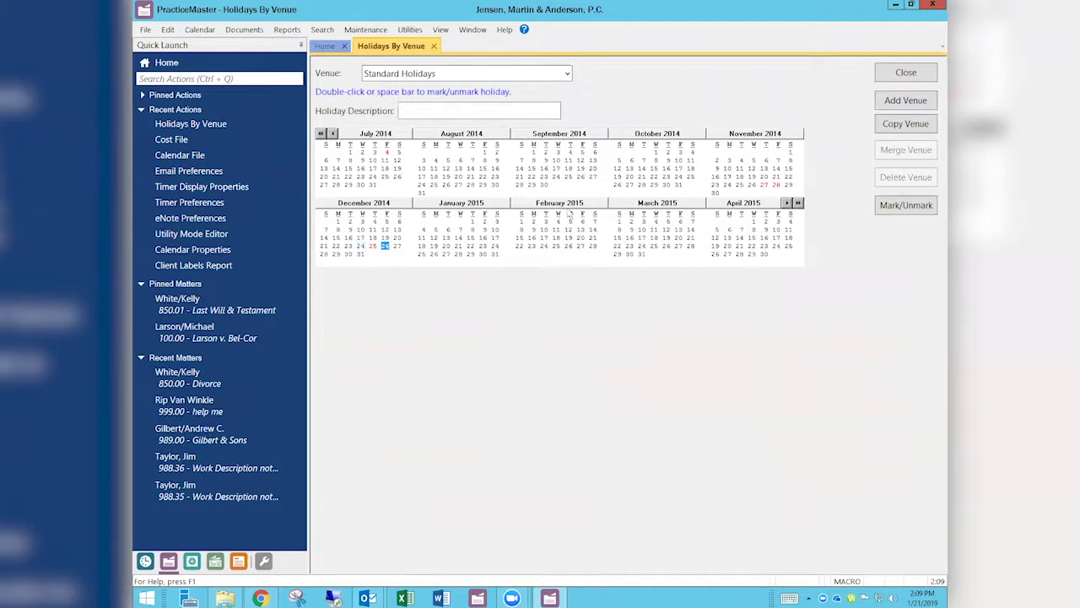
{"action": "left_click", "coordinate": [372, 246]}
{"action": "left_click", "coordinate": [361, 246]}
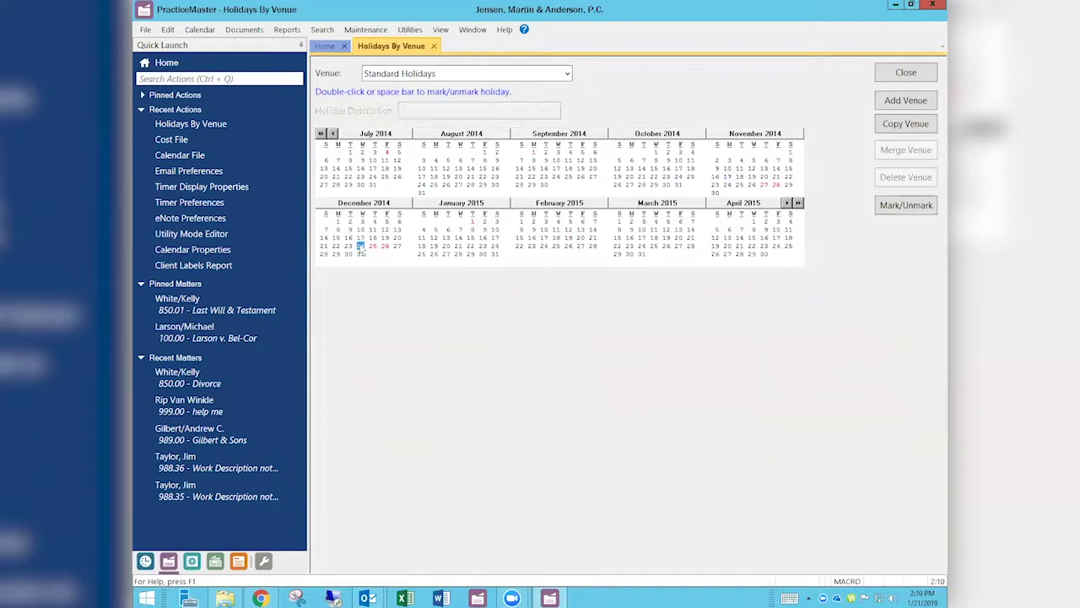
{"action": "left_click", "coordinate": [897, 206]}
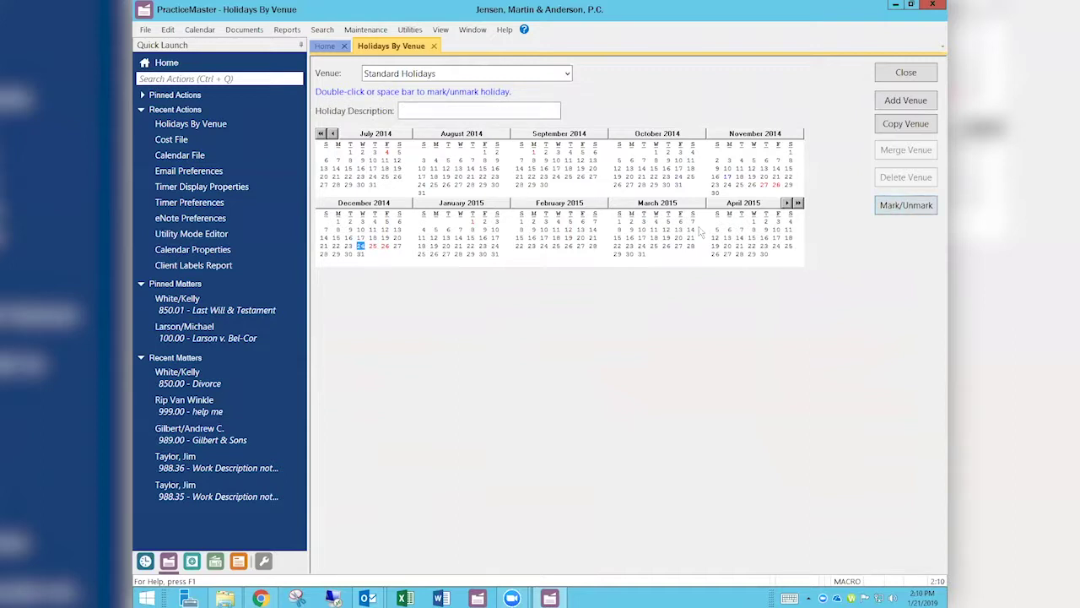
Unmark December 26, 2014 as a holiday in the Standard Holidays venue
{"action": "left_click", "coordinate": [384, 246]}
{"action": "left_click", "coordinate": [903, 211]}
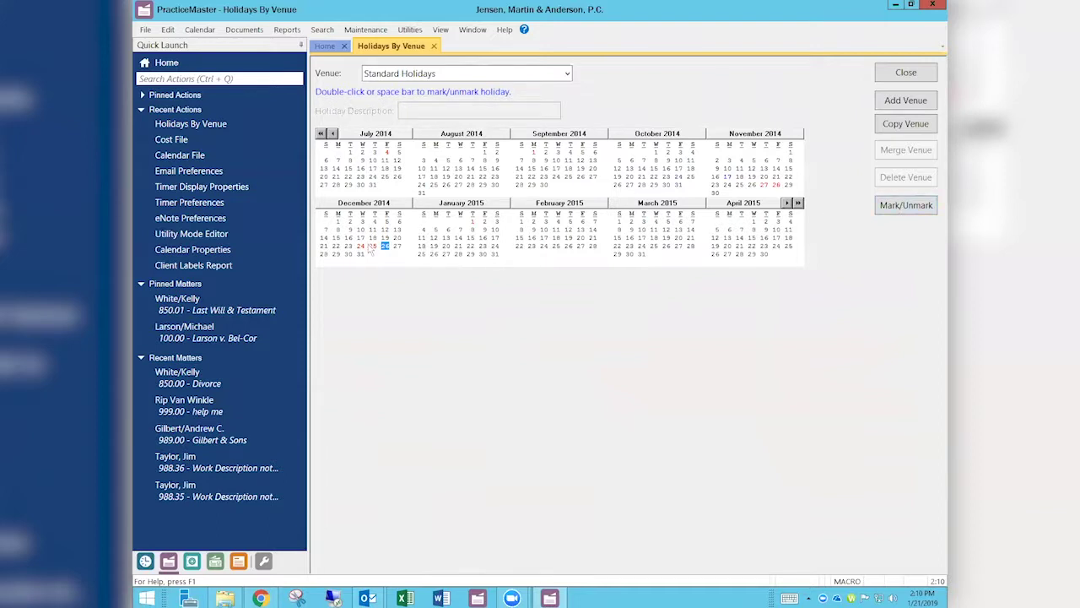
{"action": "left_click", "coordinate": [397, 246]}
Give the December 24, 2014 holiday the description "Christmas Eve"
{"action": "left_click", "coordinate": [360, 246]}
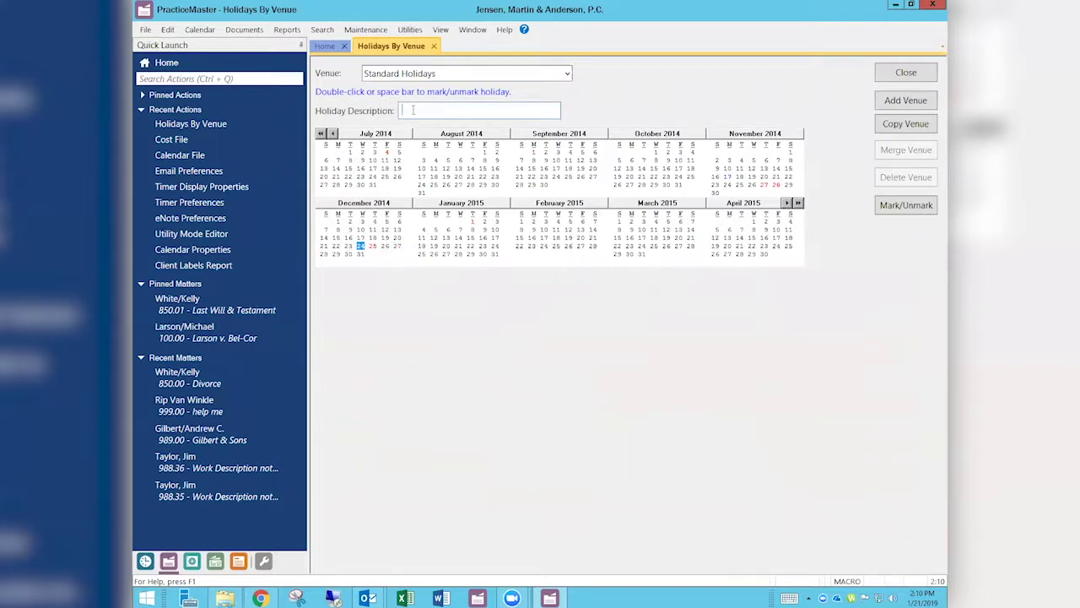
{"action": "type", "text": "Christmas Eve"}
{"action": "left_click", "coordinate": [372, 246]}
Mark December 26, 2014 as a holiday and describe it as "Day After Christmas"
{"action": "left_click", "coordinate": [385, 246]}
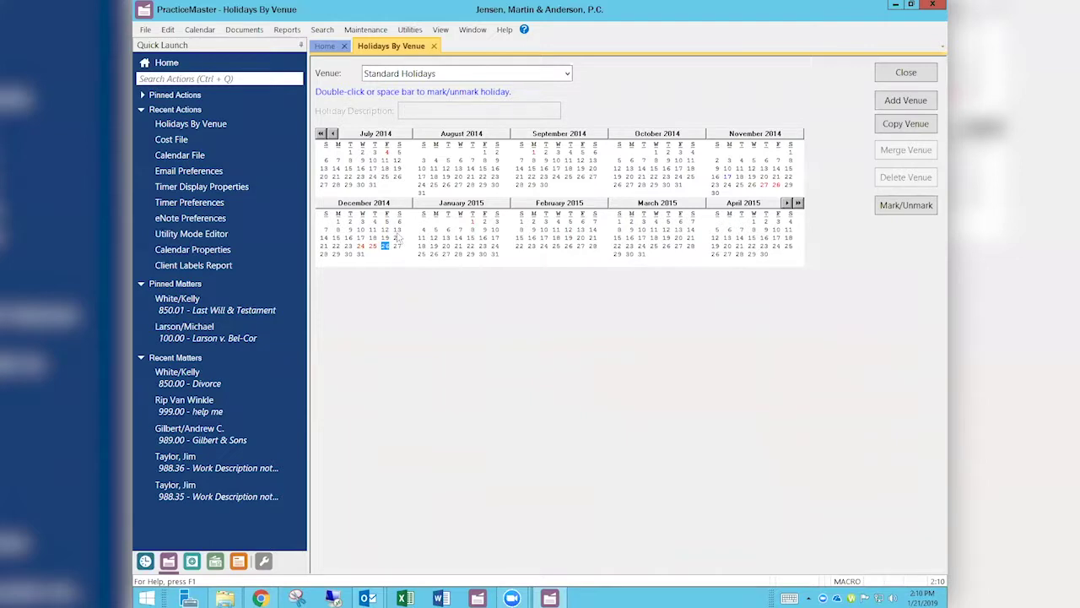
{"action": "left_click", "coordinate": [897, 207]}
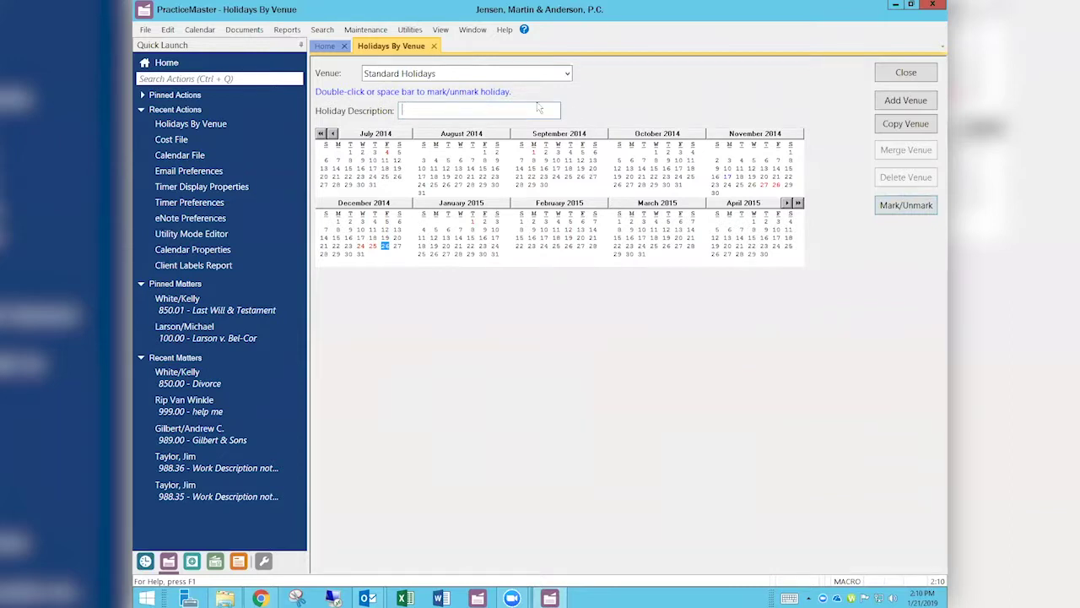
{"action": "type", "text": "y After christmas"}
{"action": "left_click", "coordinate": [445, 109]}
{"action": "key", "text": "BackSpace"}
{"action": "type", "text": "C"}
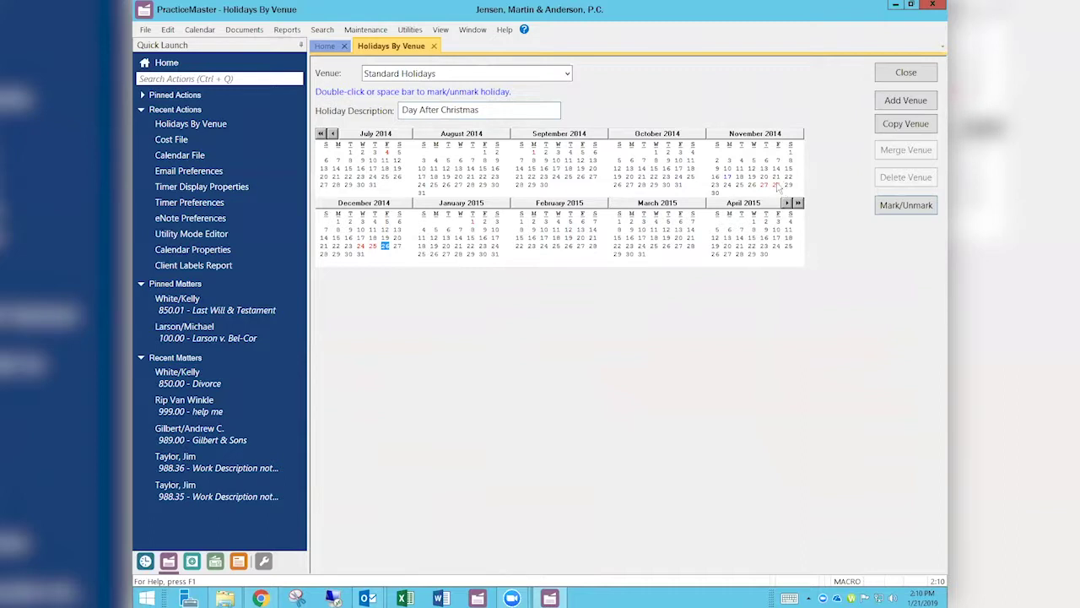
Unmark November 28, 2014 as a holiday in the Standard Holidays venue
{"action": "left_click", "coordinate": [777, 187]}
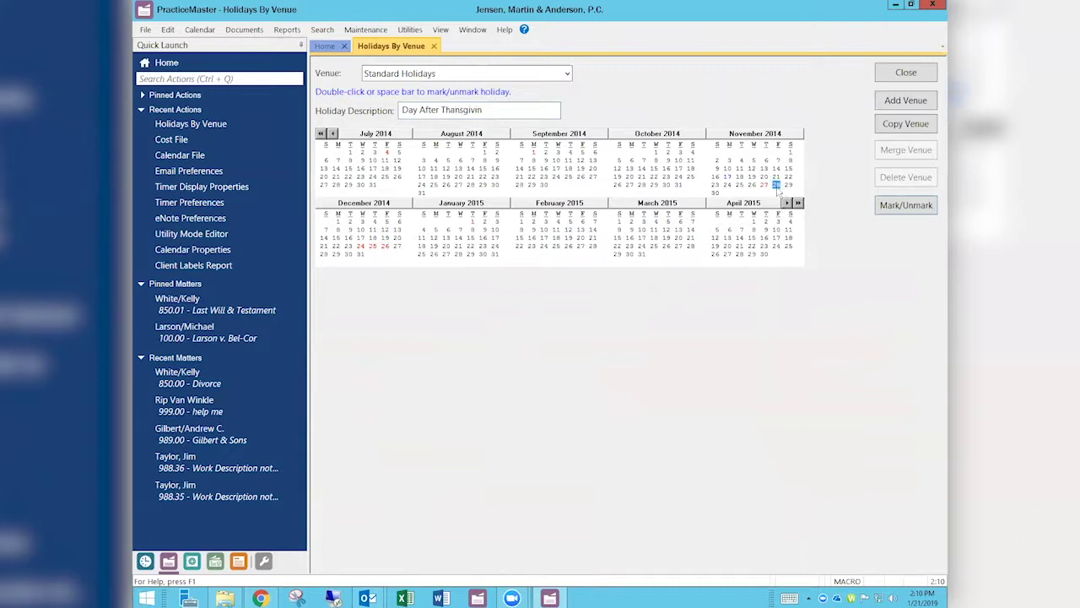
{"action": "left_click", "coordinate": [901, 211]}
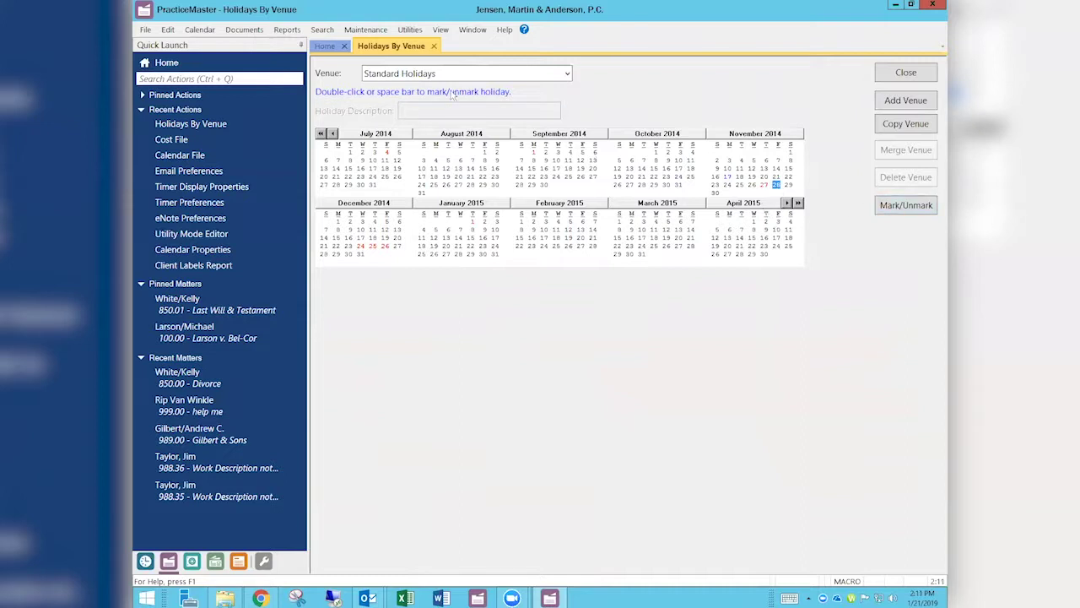
{"action": "left_click", "coordinate": [757, 190]}
Mark November 28, 2014 as a holiday and enter the description "Day After Thansgivin"
{"action": "left_click", "coordinate": [776, 186]}
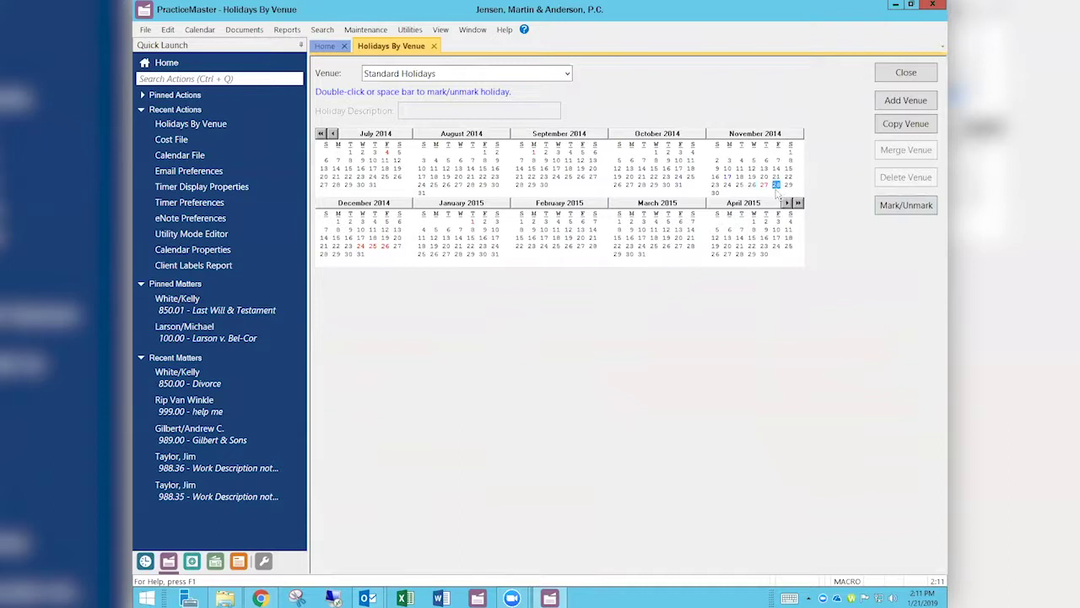
{"action": "left_click", "coordinate": [905, 206]}
{"action": "type", "text": "Day After Thansgivin"}
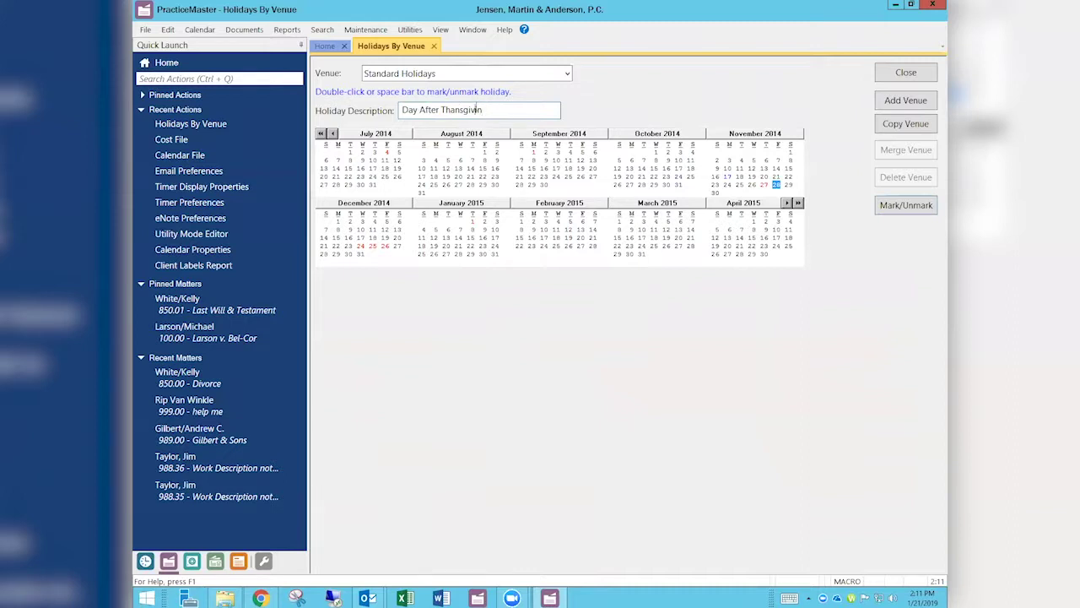
{"action": "left_click_drag", "start_coordinate": [478, 109], "coordinate": [390, 103]}
{"action": "left_click", "coordinate": [492, 111]}
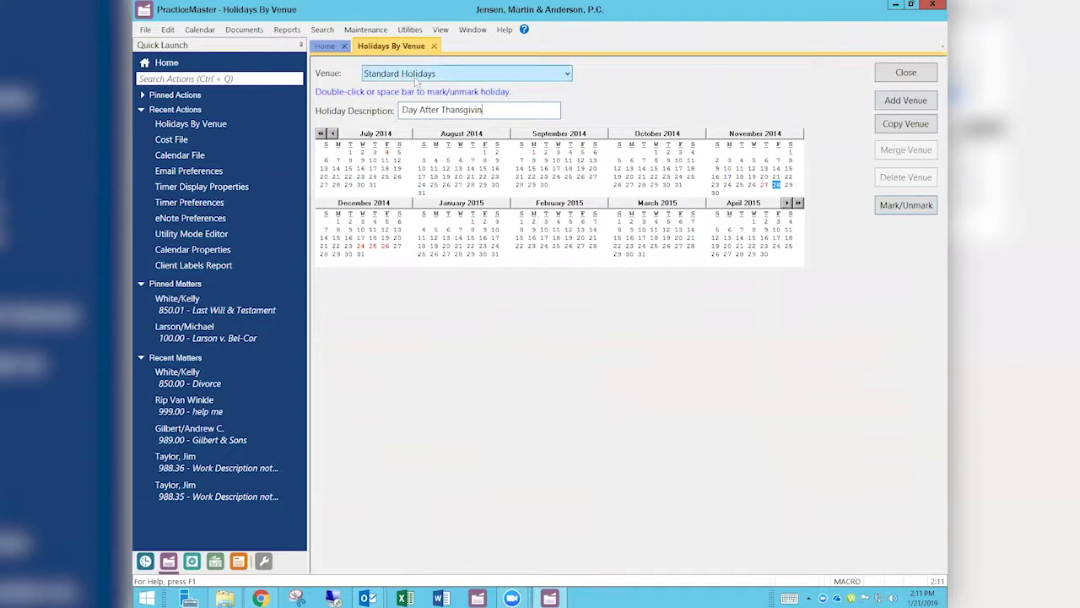
Copy the Standard Holidays venue to a new venue named "Copy of Standard"
{"action": "left_click", "coordinate": [889, 123]}
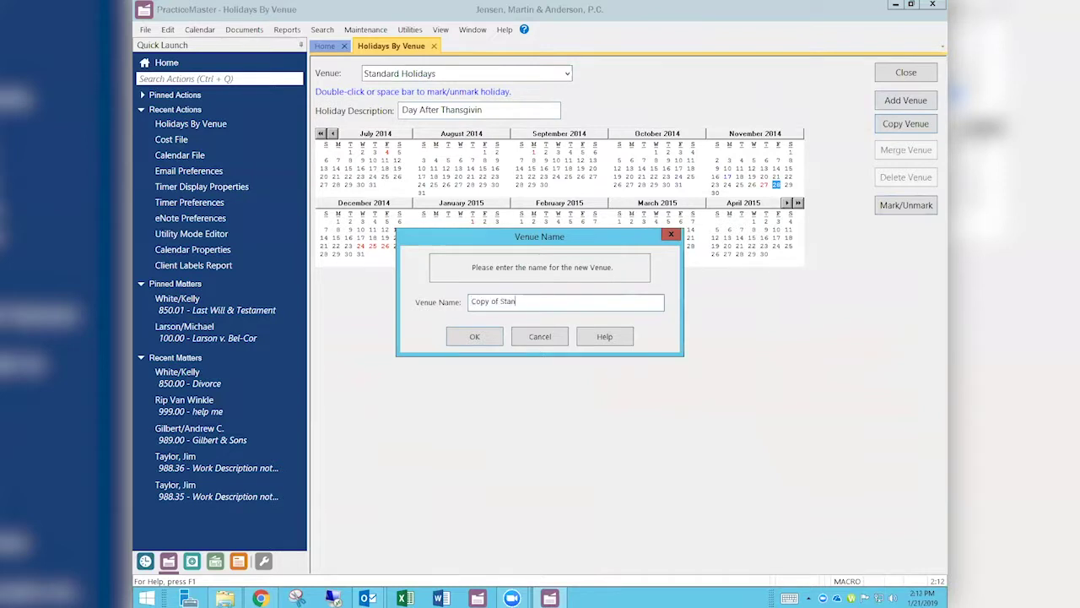
{"action": "left_click", "coordinate": [477, 336]}
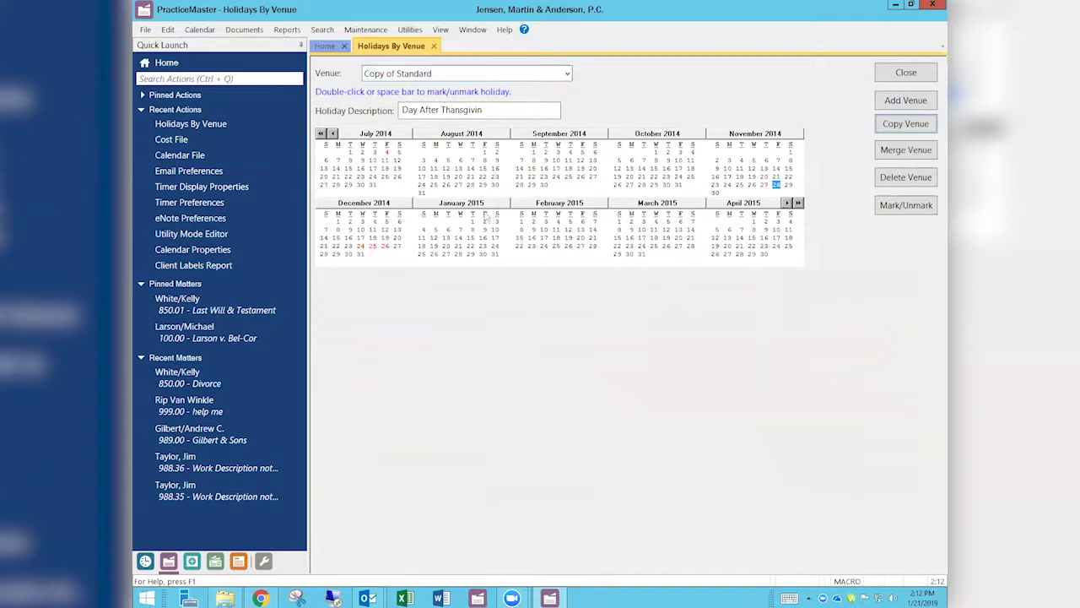
View the holiday dates of the Standard Holidays venue and of the Jewish Holidays venue
{"action": "left_click", "coordinate": [568, 75]}
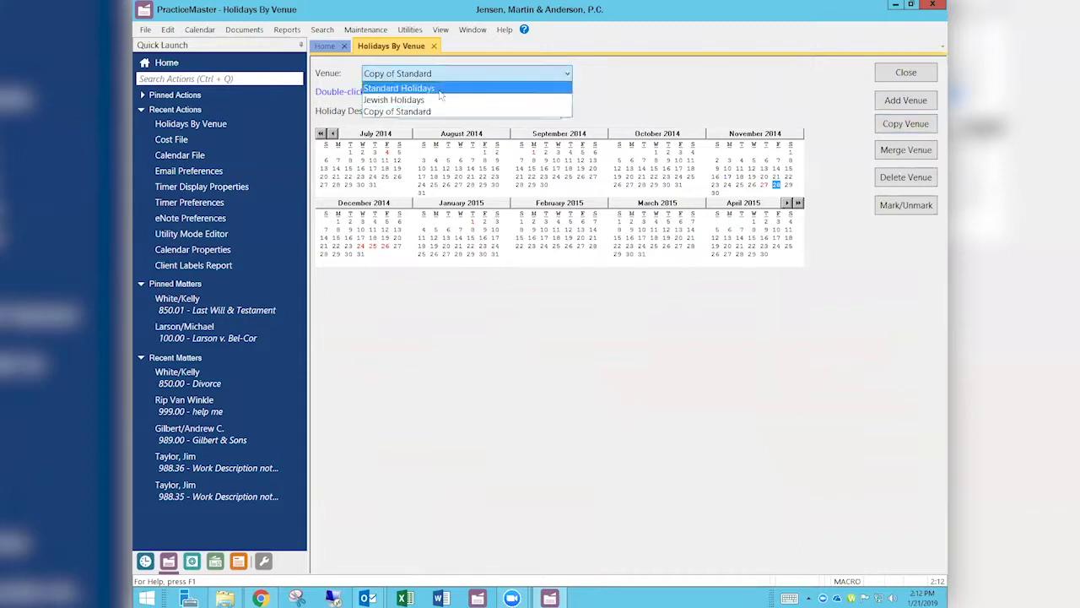
{"action": "left_click", "coordinate": [368, 87]}
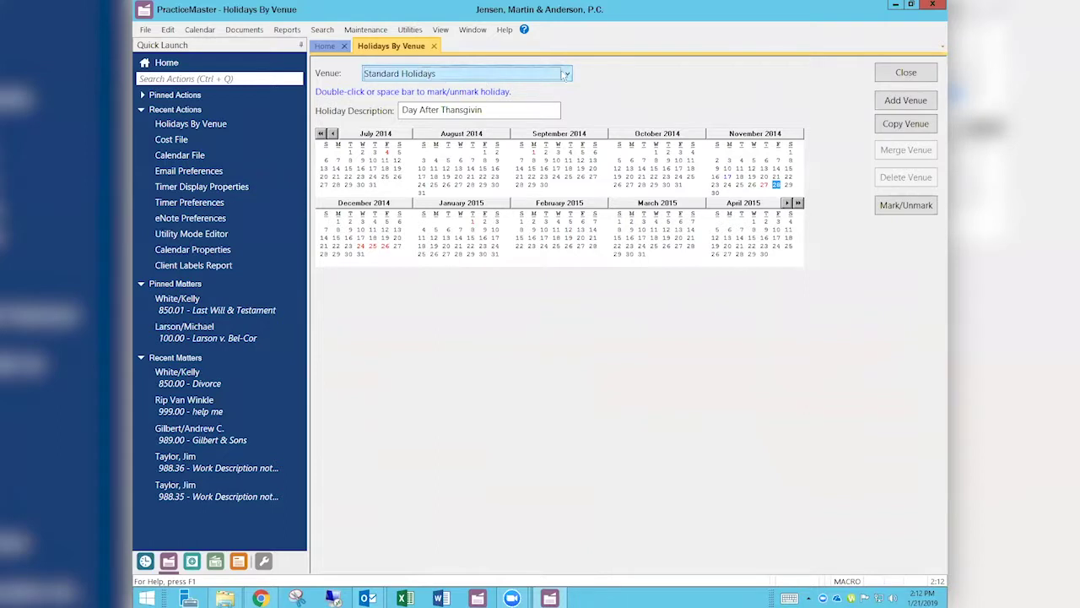
{"action": "left_click", "coordinate": [567, 75]}
{"action": "left_click", "coordinate": [392, 100]}
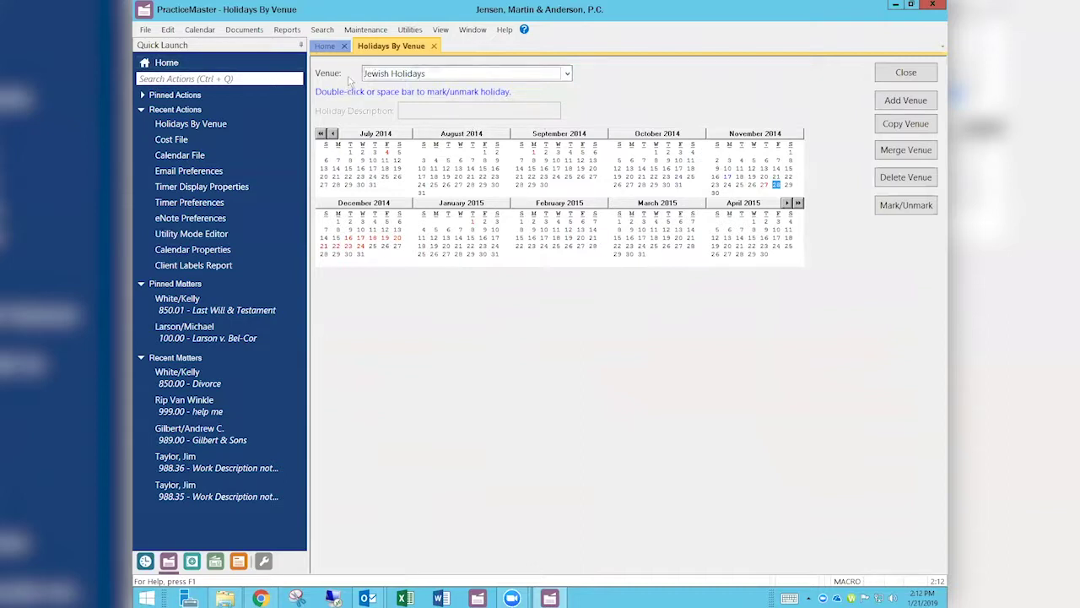
{"action": "left_click", "coordinate": [404, 78]}
Select the Copy of Standard venue and delete it
{"action": "left_click", "coordinate": [465, 76]}
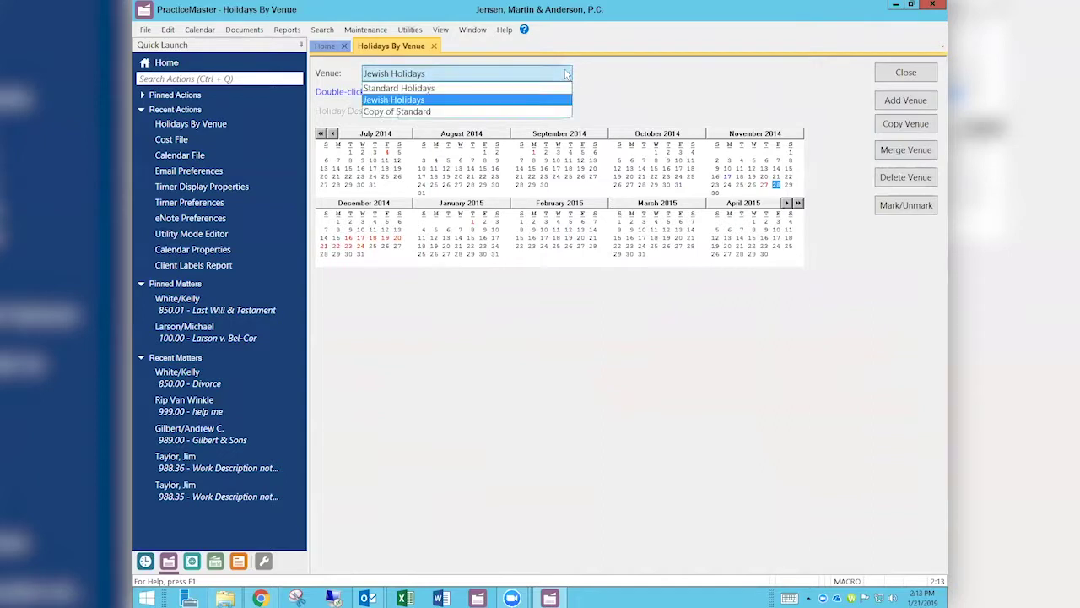
{"action": "left_click", "coordinate": [395, 112]}
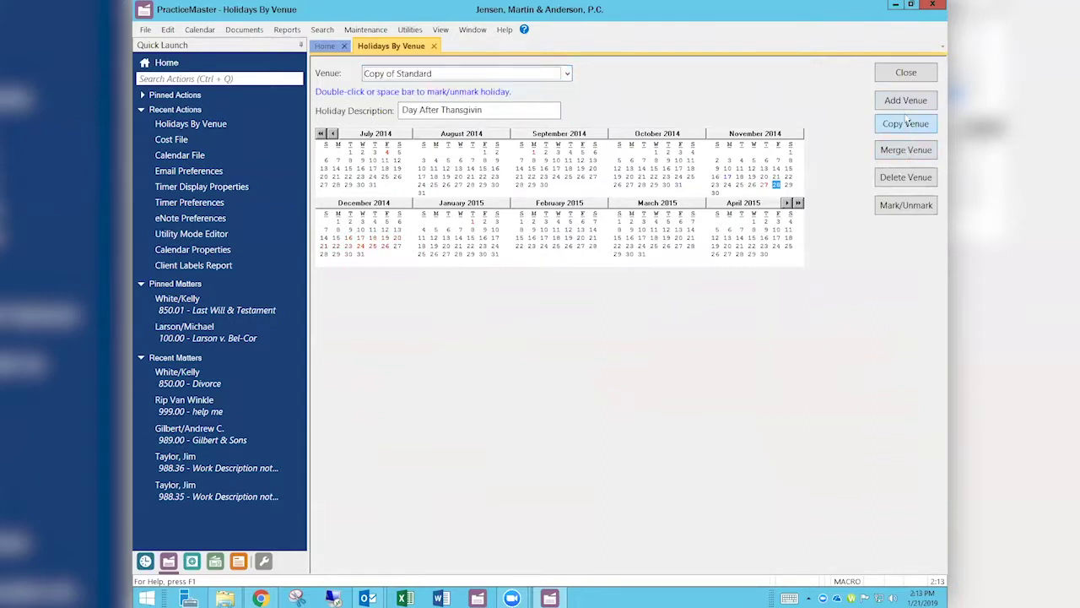
{"action": "left_click", "coordinate": [906, 179]}
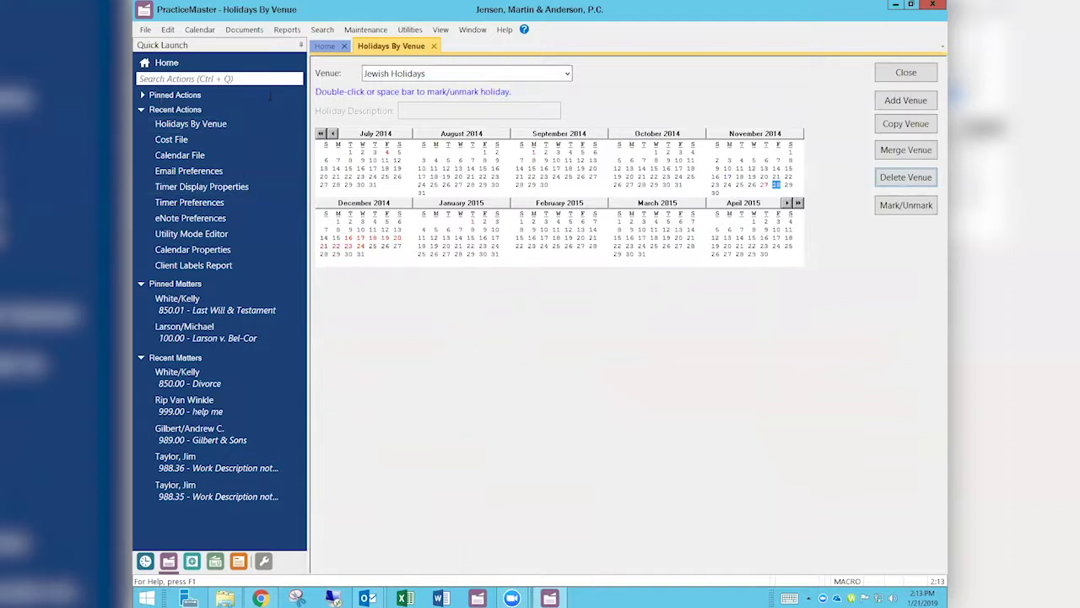
Open the Calendar Properties, check the venues available for the Holidays setting, and close the properties without changing it
{"action": "left_click", "coordinate": [202, 31]}
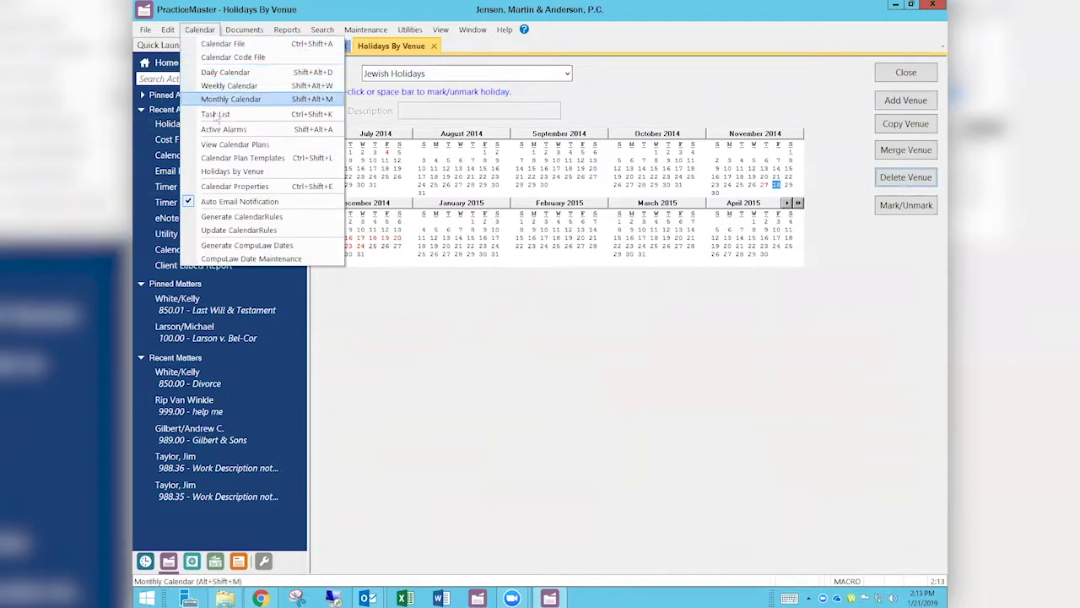
{"action": "left_click", "coordinate": [233, 187]}
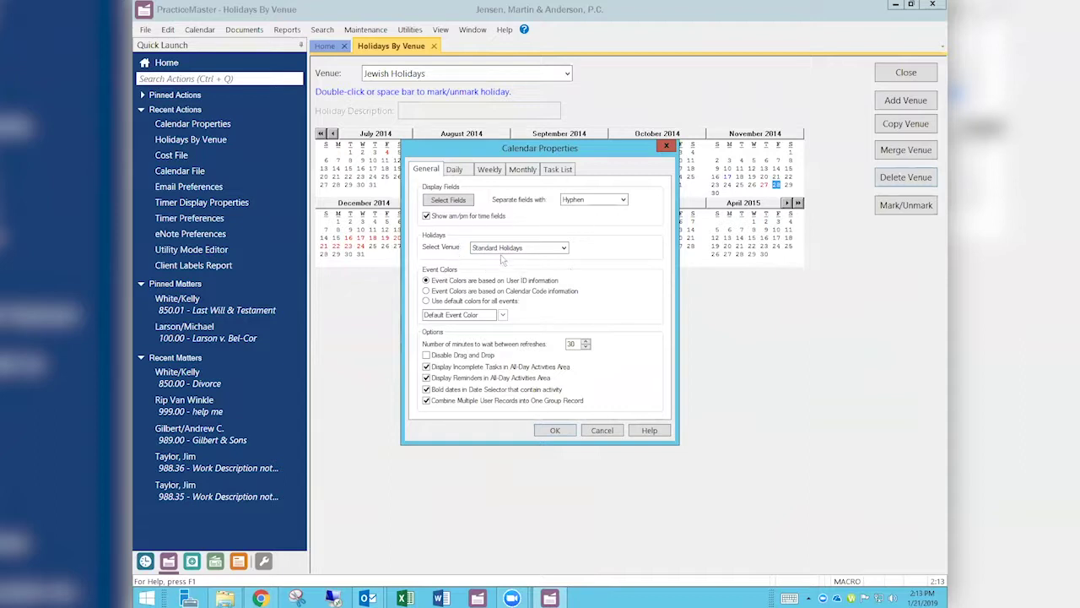
{"action": "left_click", "coordinate": [564, 249]}
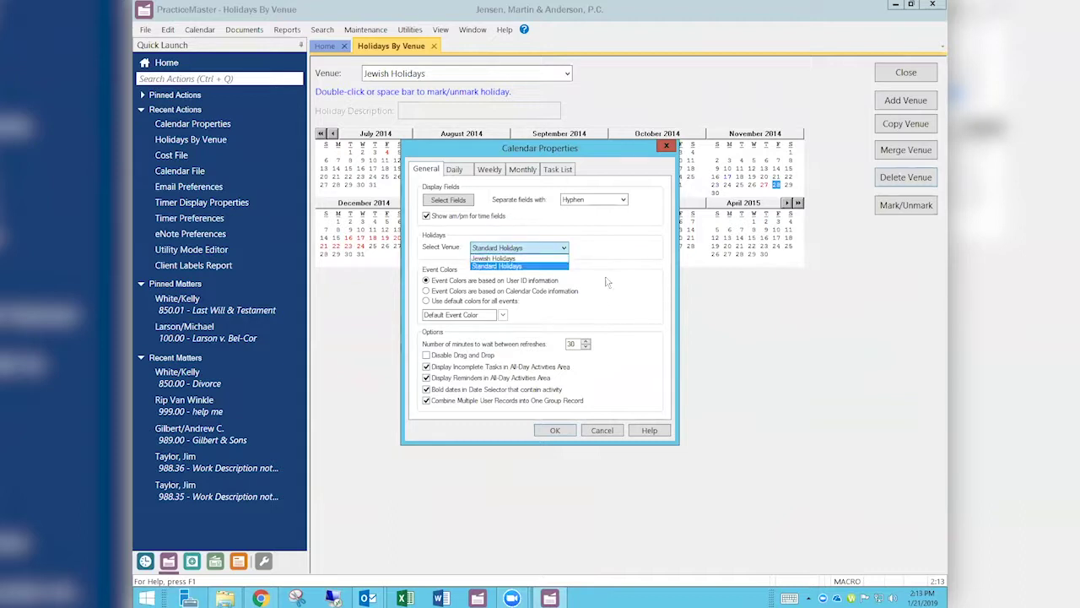
{"action": "left_click", "coordinate": [565, 249]}
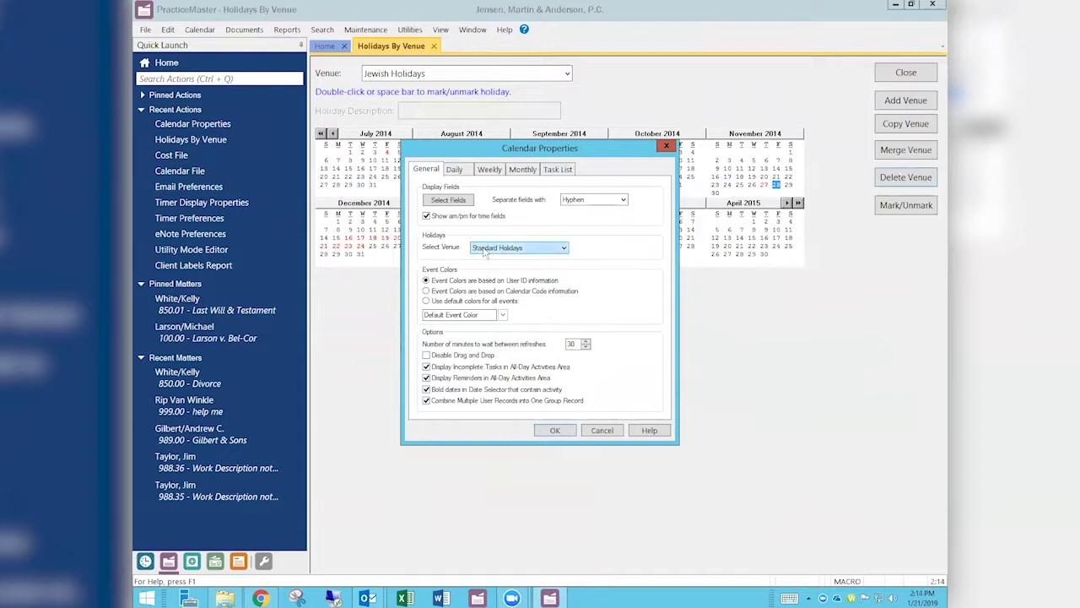
{"action": "left_click", "coordinate": [666, 149]}
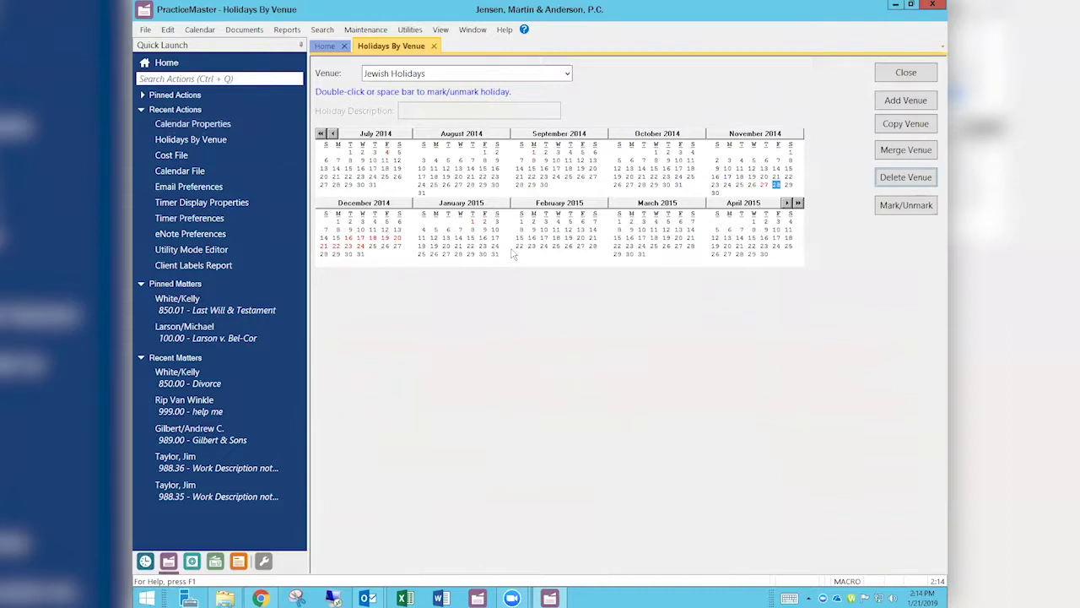
Open the Calendar File, and check the November and December 2014 holidays in the monthly calendar before closing that calendar
{"action": "left_click", "coordinate": [198, 30]}
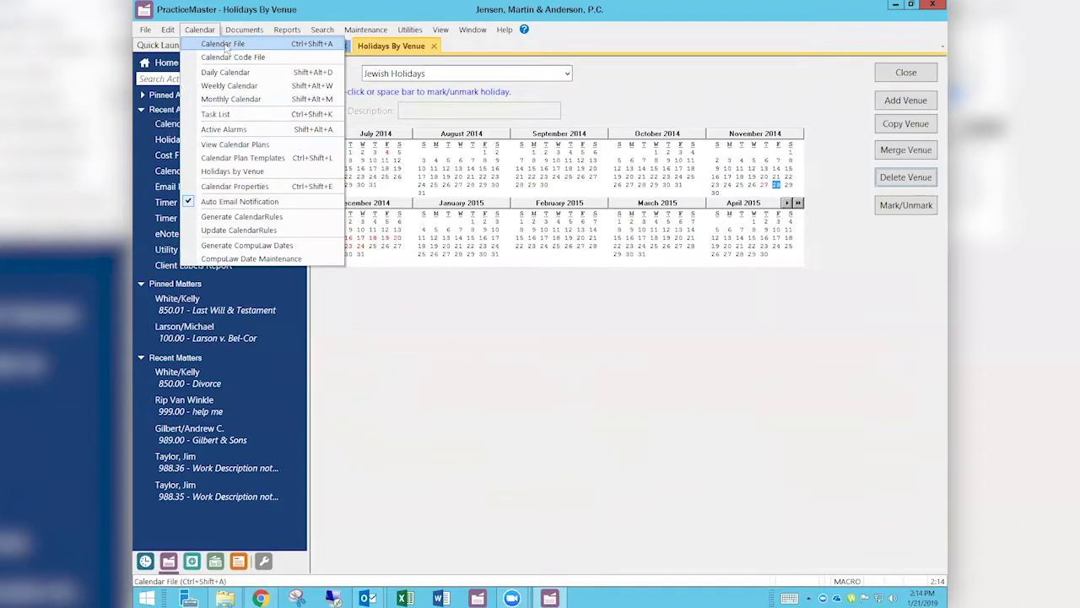
{"action": "key", "text": "Escape"}
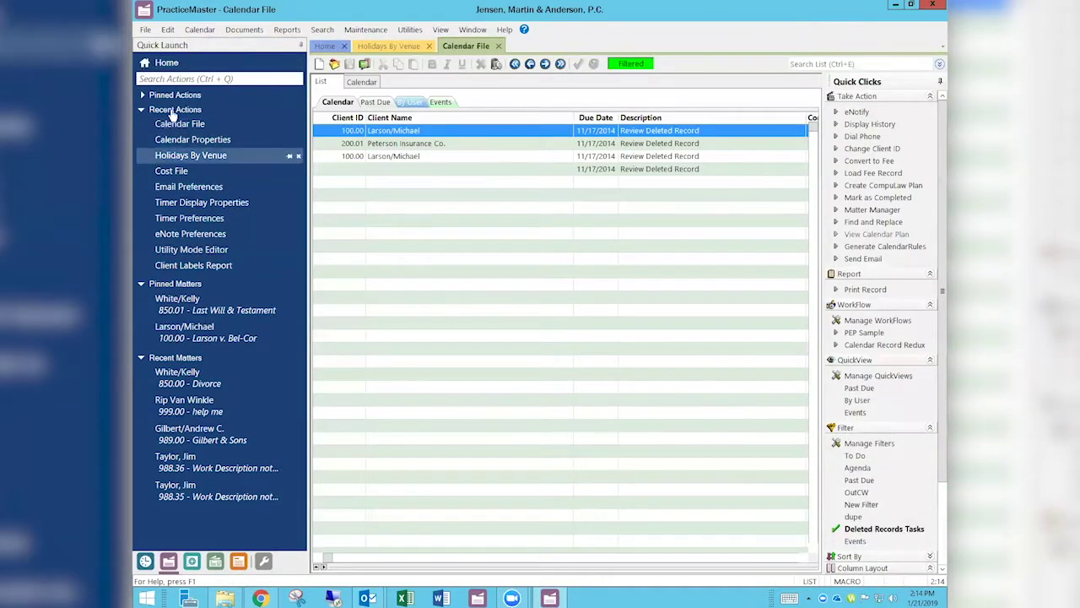
{"action": "left_click", "coordinate": [173, 79]}
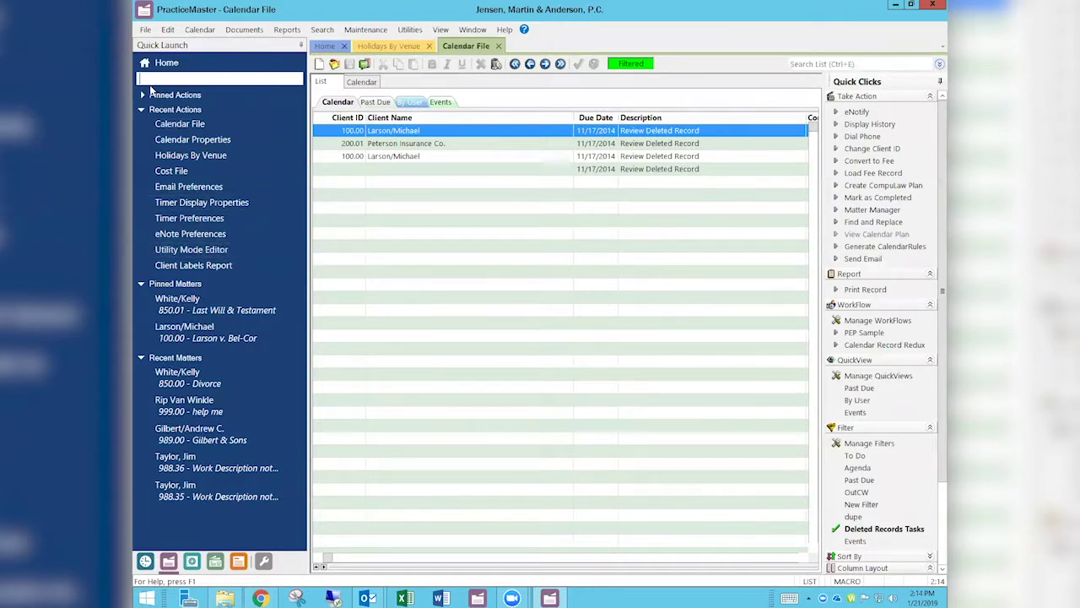
{"action": "type", "text": "calendar"}
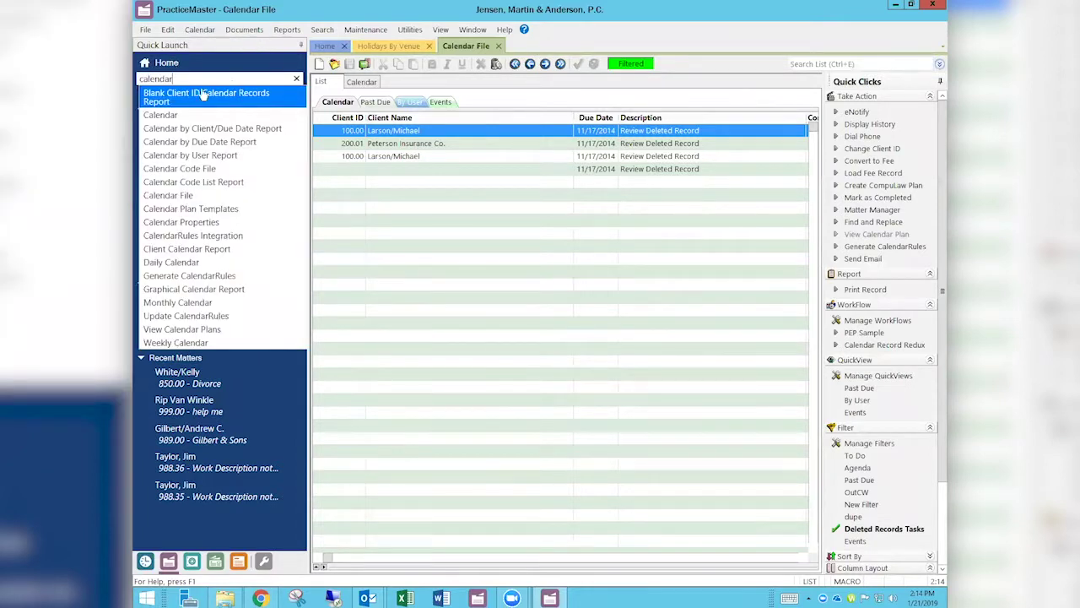
{"action": "left_click", "coordinate": [156, 112]}
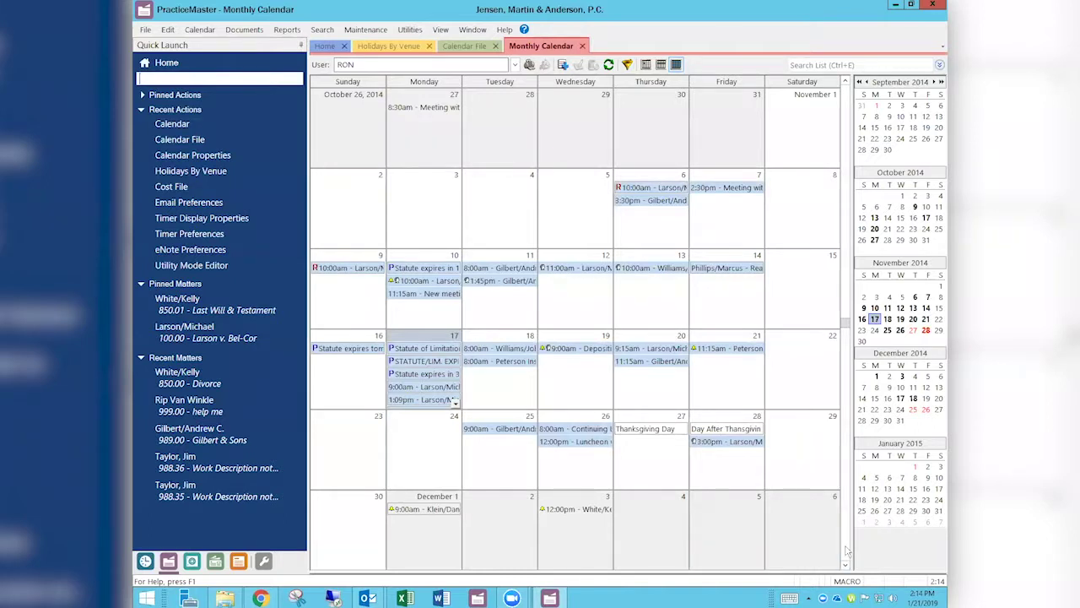
{"action": "scroll", "coordinate": [847, 549], "scroll_direction": "down", "scroll_amount": 1}
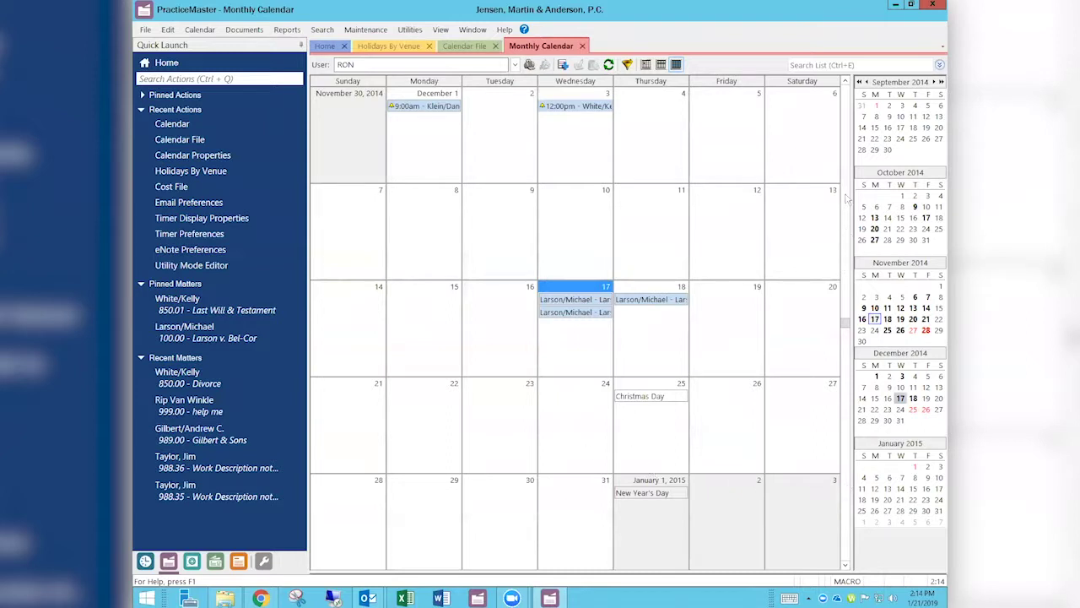
{"action": "left_click", "coordinate": [581, 47]}
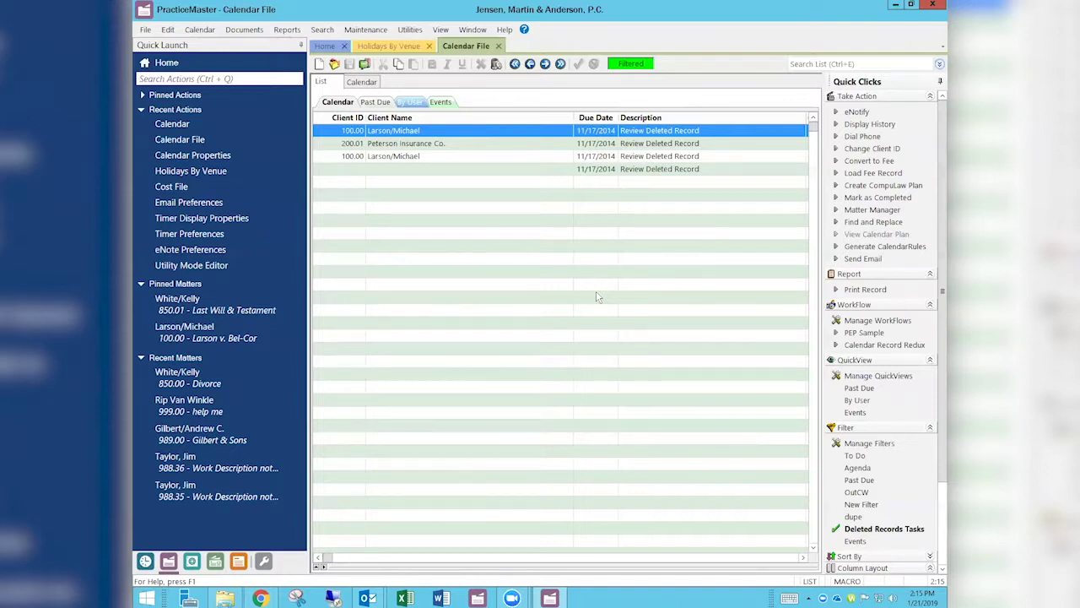
Search the available actions for "labels" to find the client label reports, and dismiss the suggestions
{"action": "left_click", "coordinate": [208, 79]}
{"action": "type", "text": "labels"}
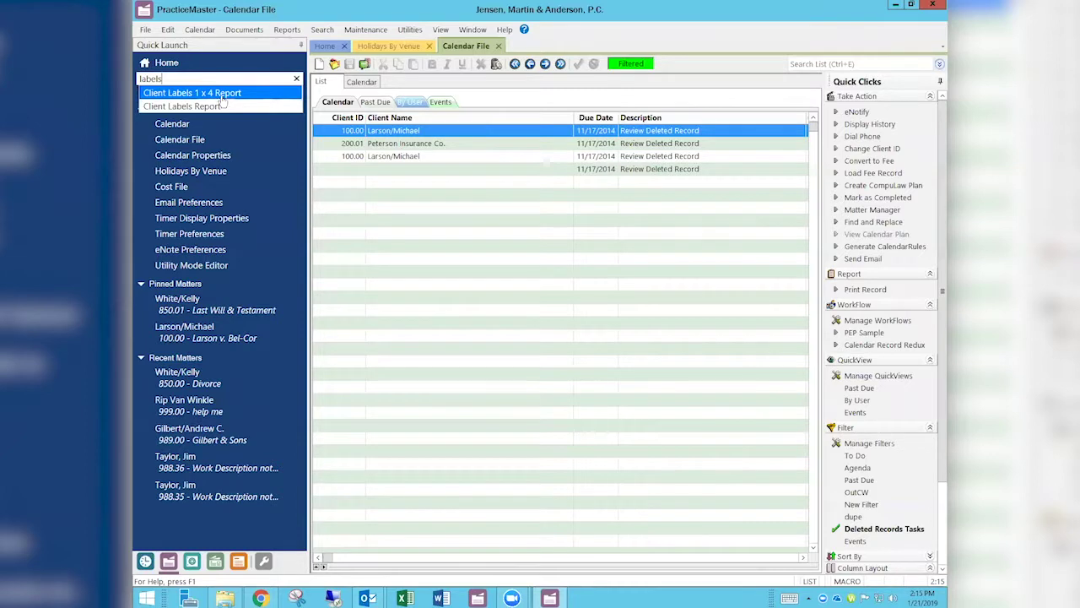
{"action": "key", "text": "Escape"}
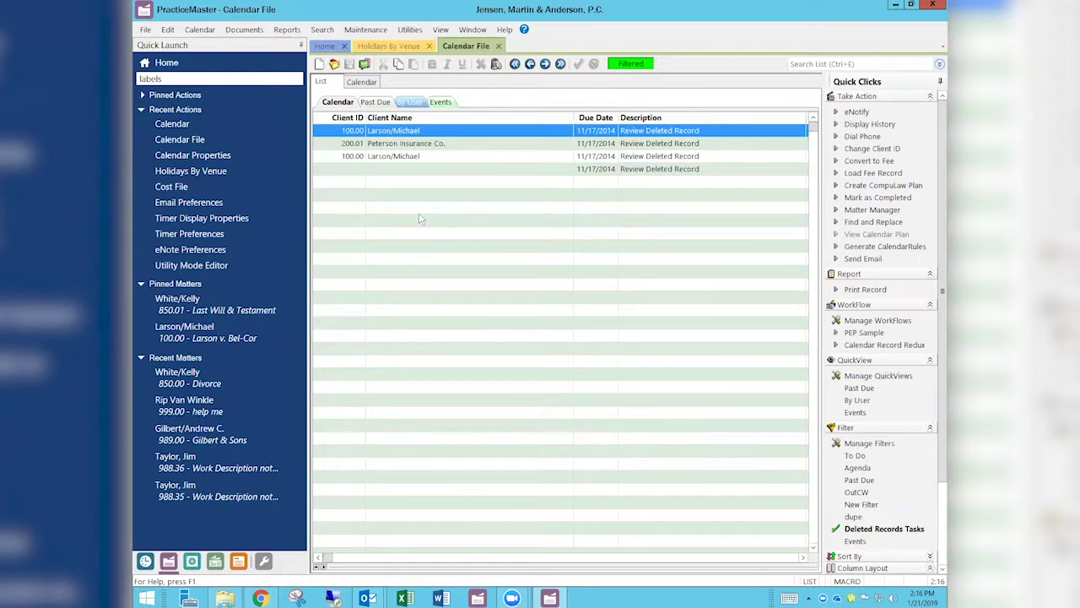
Open the Labels report in the Report Writer for modification and choose MS Word Mail Merge as its export format
{"action": "left_click", "coordinate": [294, 32]}
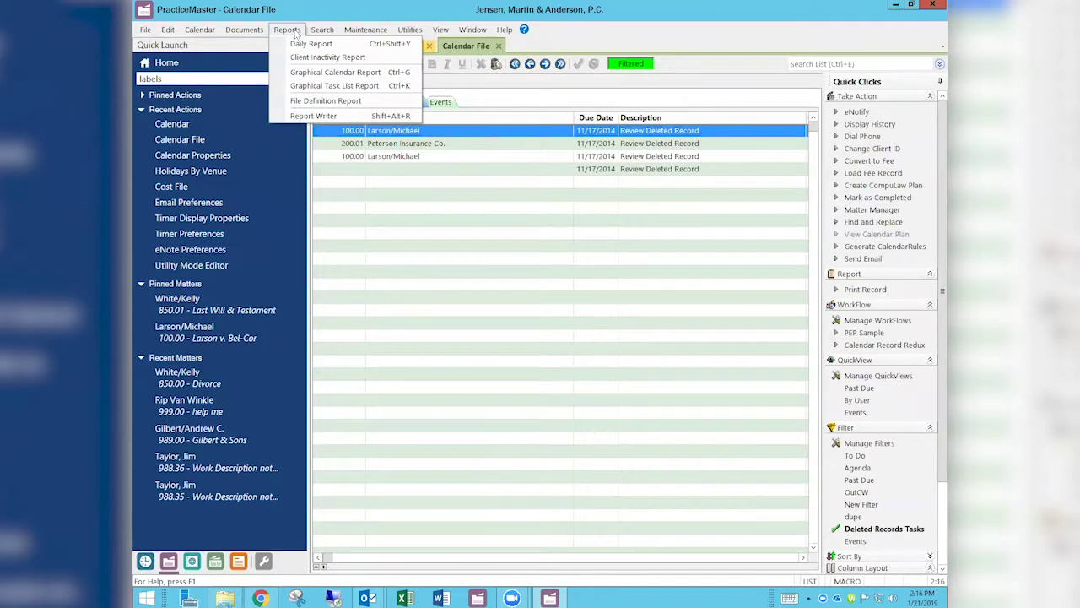
{"action": "left_click", "coordinate": [328, 117]}
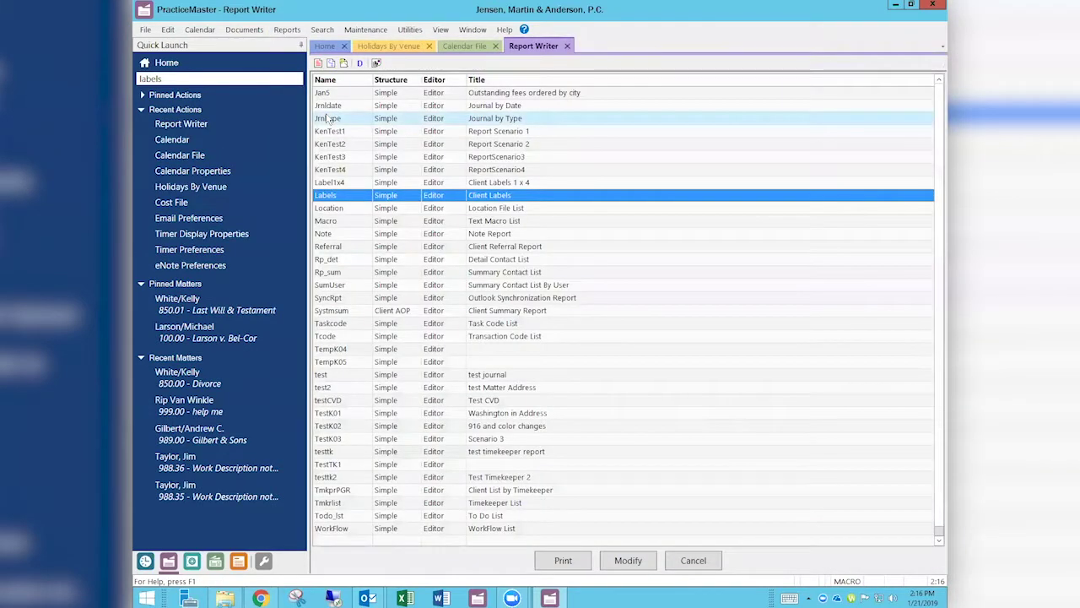
{"action": "right_click", "coordinate": [537, 198]}
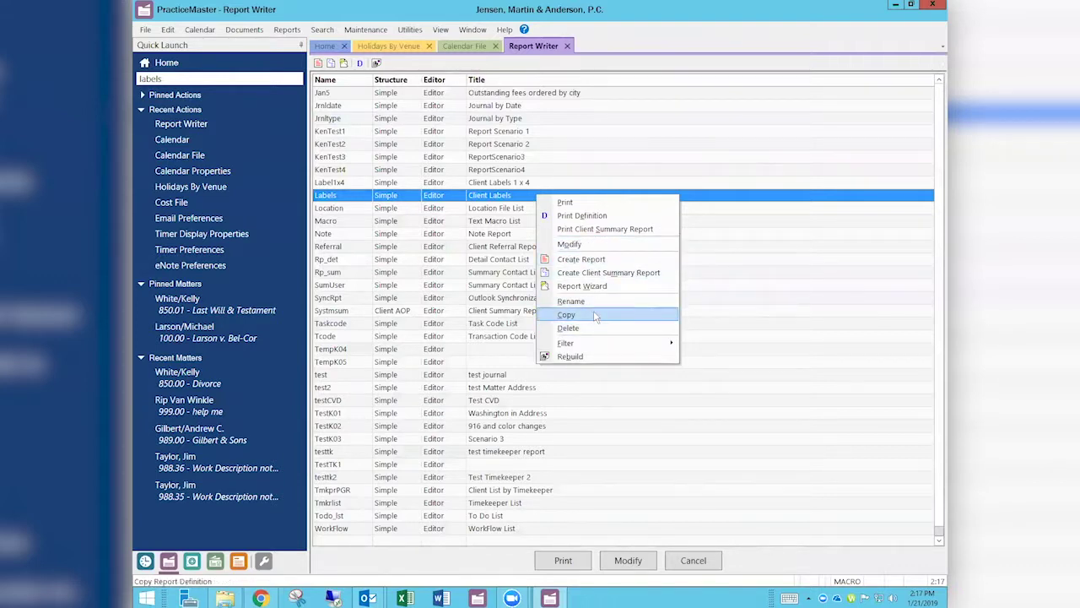
{"action": "left_click", "coordinate": [585, 244]}
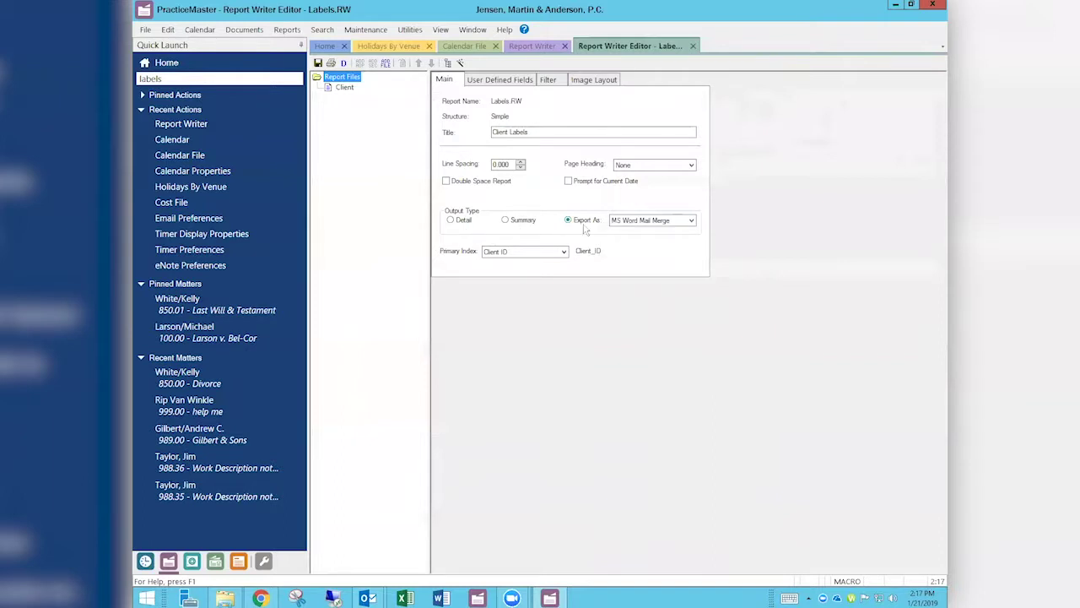
{"action": "left_click", "coordinate": [691, 221]}
{"action": "left_click", "coordinate": [691, 221]}
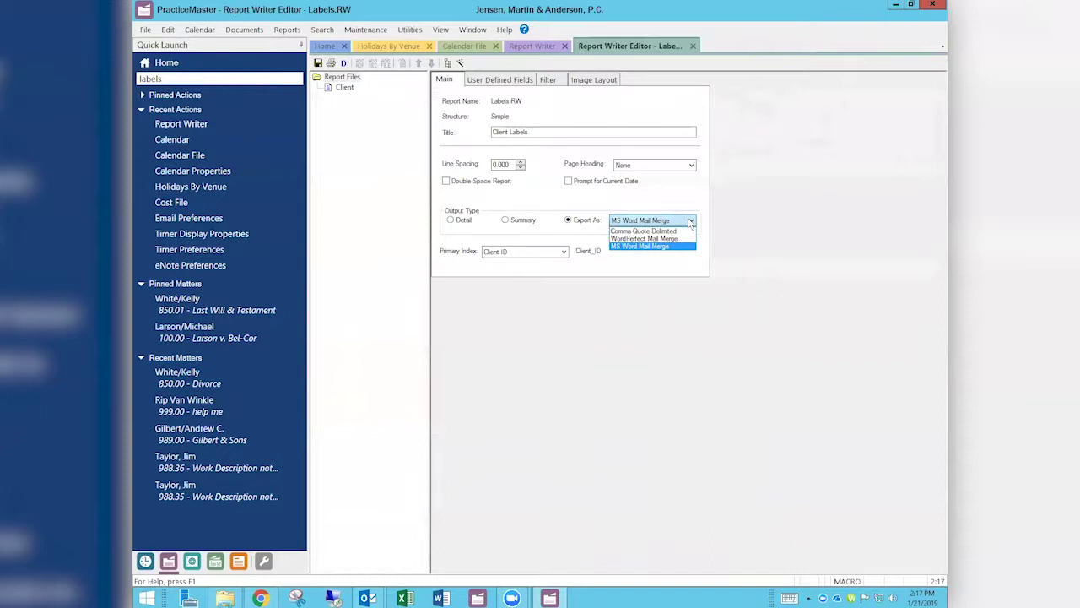
{"action": "left_click", "coordinate": [674, 246]}
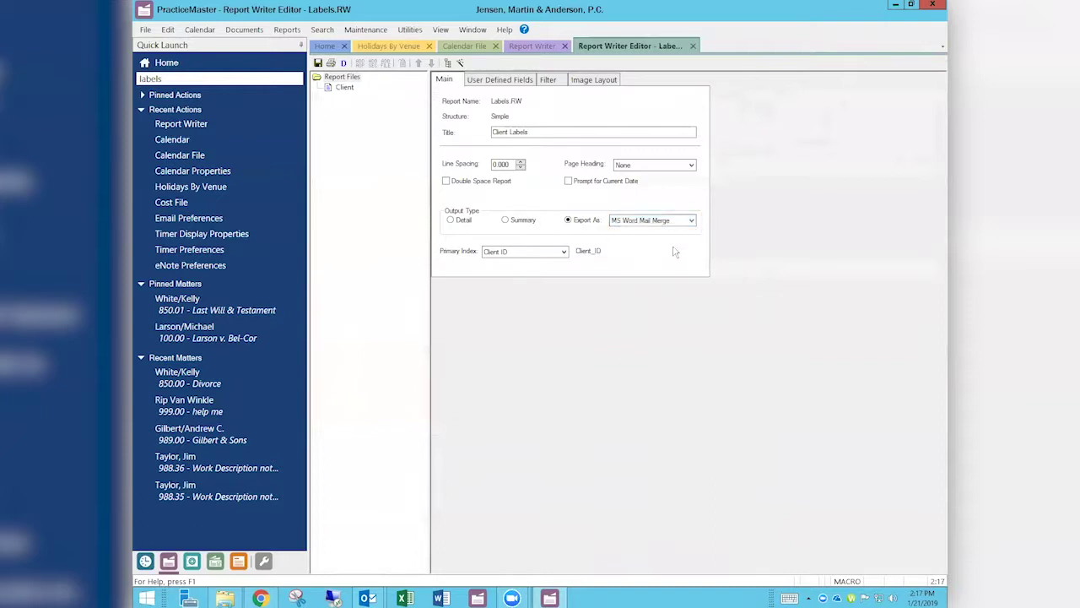
Examine the fields in the Labels report's image layout, from Client Full Name through the address fields to Zip
{"action": "left_click", "coordinate": [596, 81]}
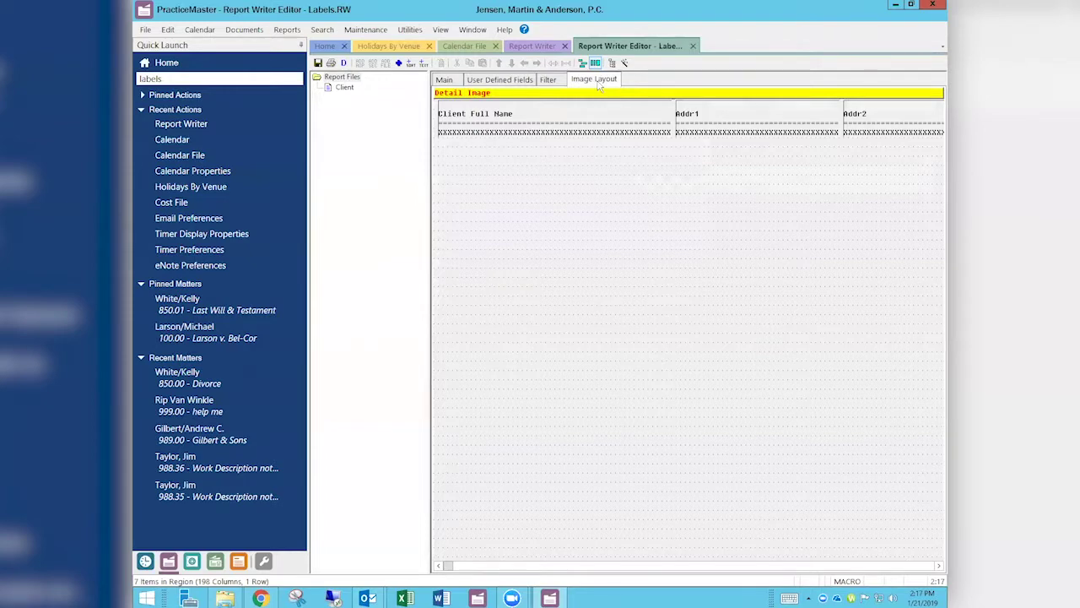
{"action": "left_click", "coordinate": [502, 117]}
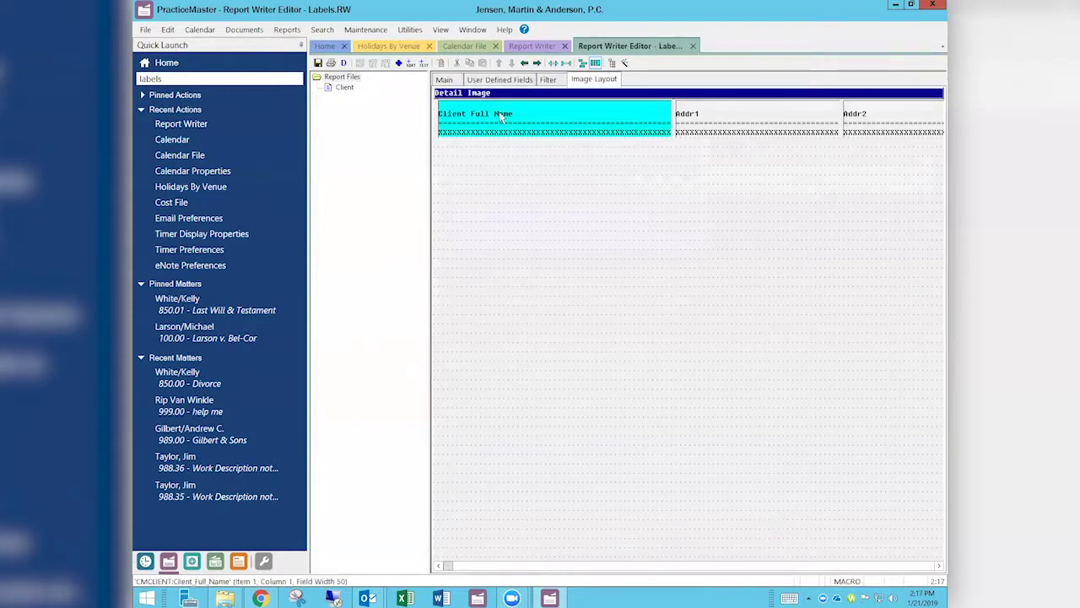
{"action": "key", "text": "Tab"}
{"action": "key", "text": "Tab"}
{"action": "key", "text": "Tab"}
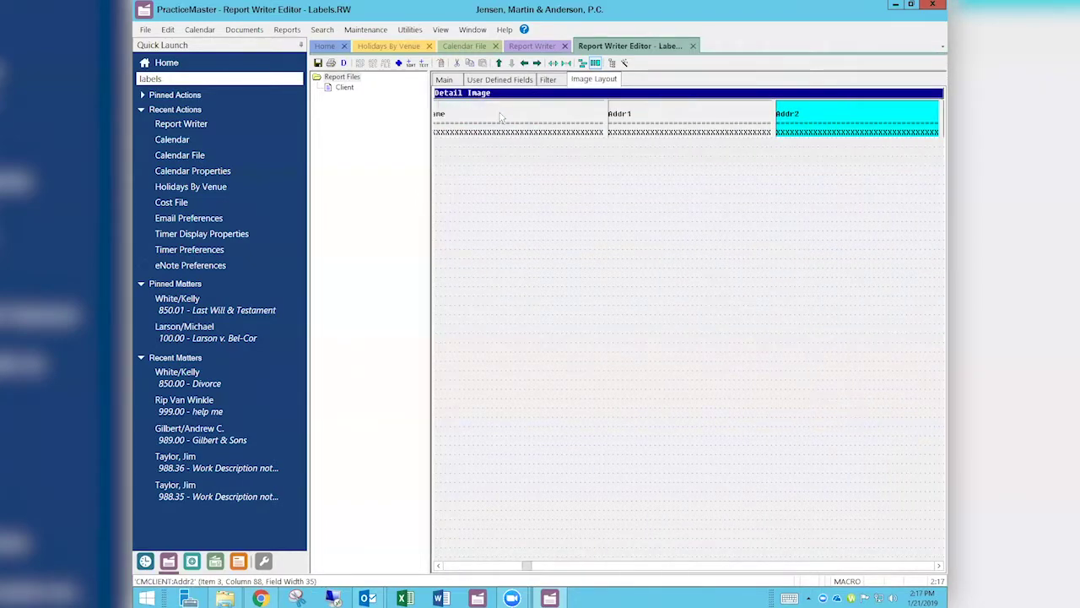
{"action": "key", "text": "Tab"}
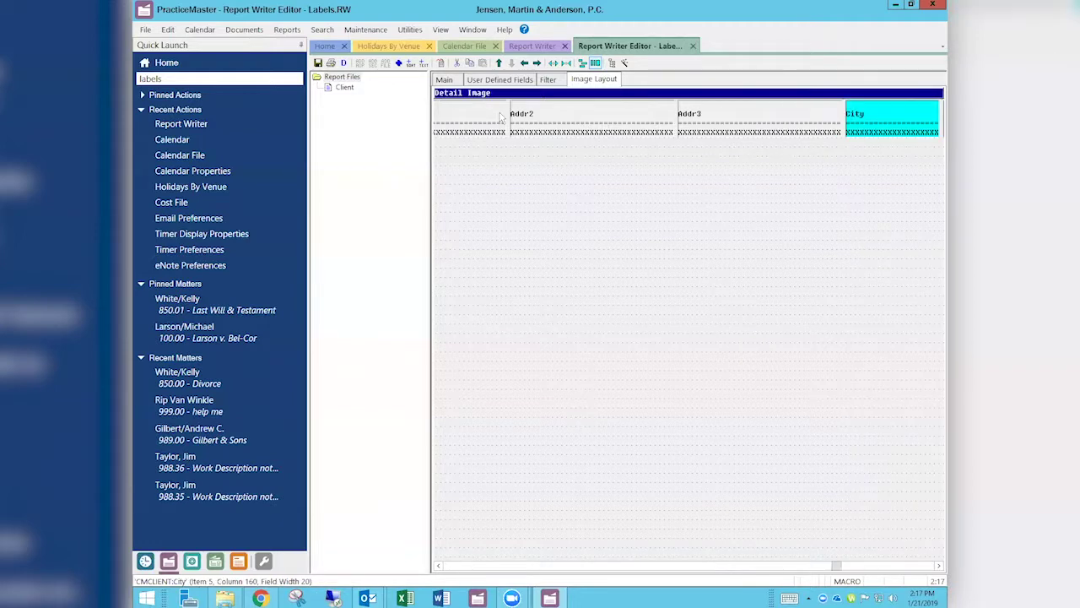
{"action": "key", "text": "Tab"}
{"action": "key", "text": "Tab"}
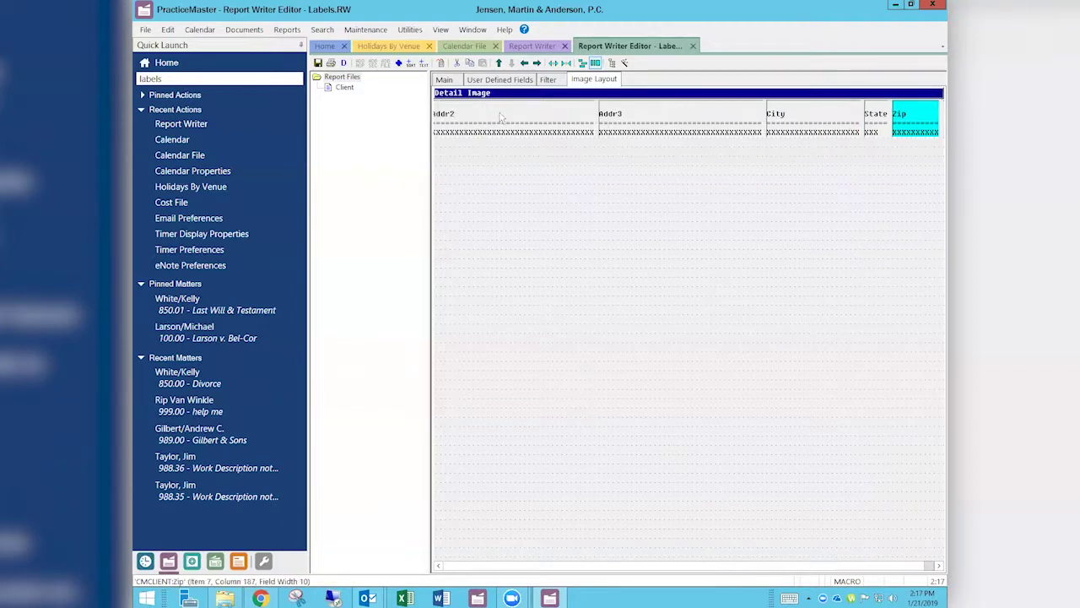
{"action": "key", "text": "shift+Tab"}
{"action": "key", "text": "shift+Tab"}
{"action": "key", "text": "shift+Tab"}
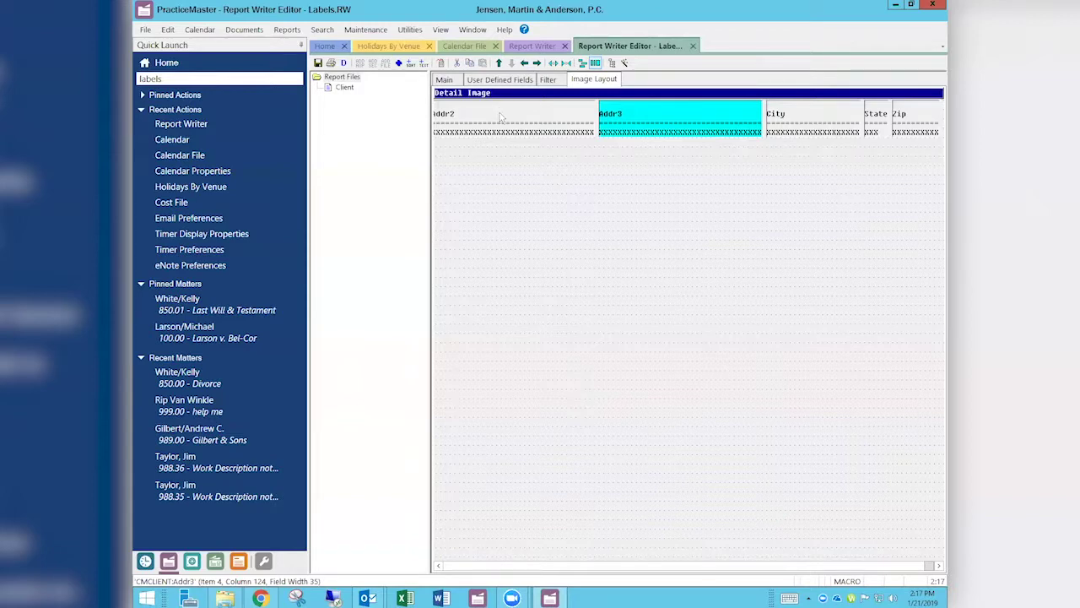
Preview the Client Labels report with no client ID range, enlarge the preview to 400%, and close it after reading
{"action": "key", "text": "ctrl+p"}
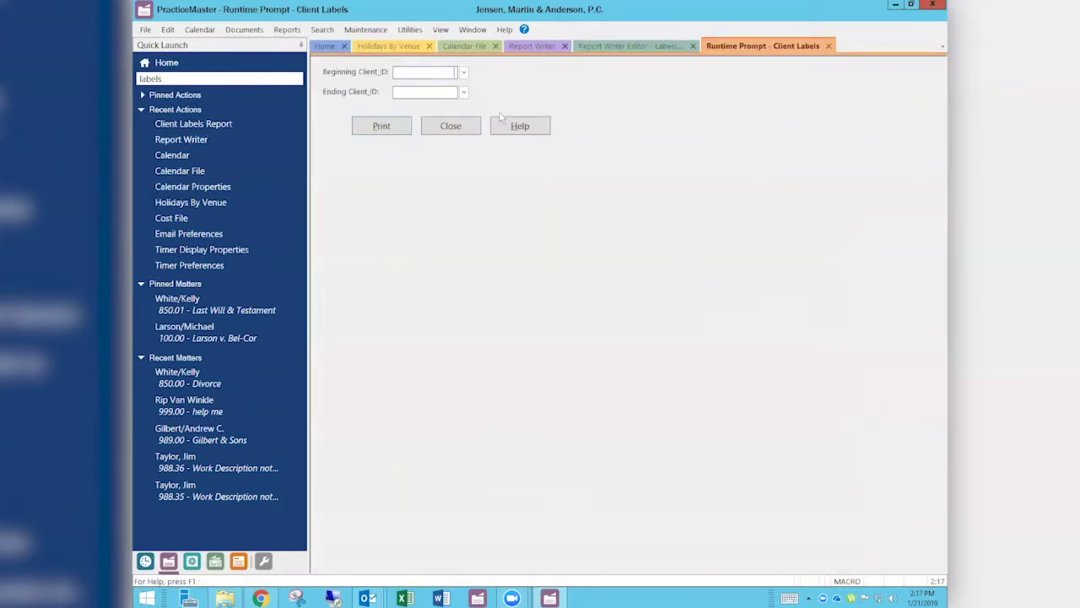
{"action": "left_click", "coordinate": [384, 128]}
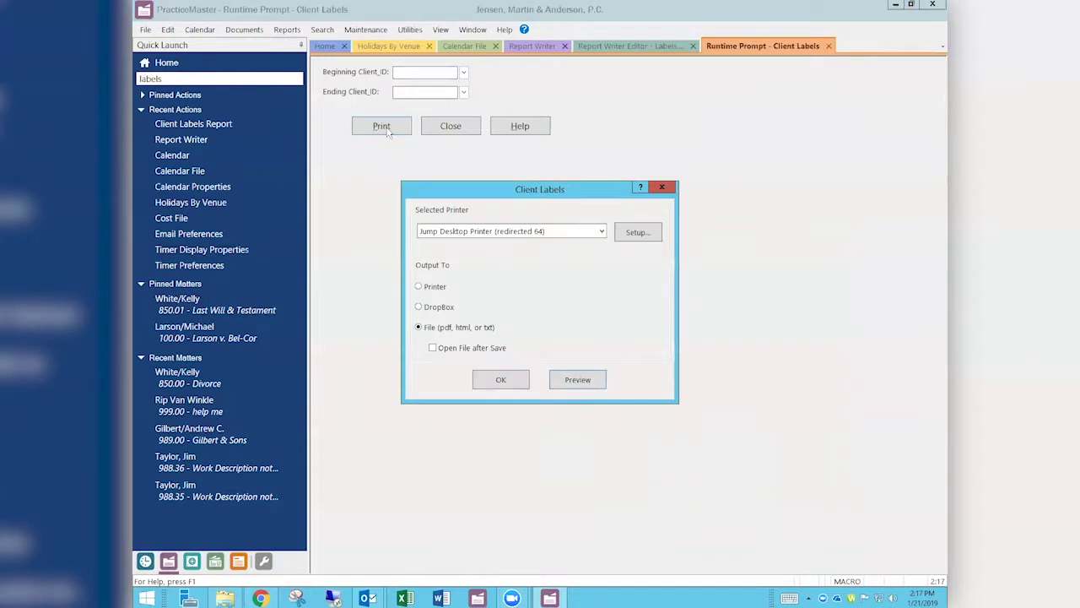
{"action": "left_click", "coordinate": [590, 387]}
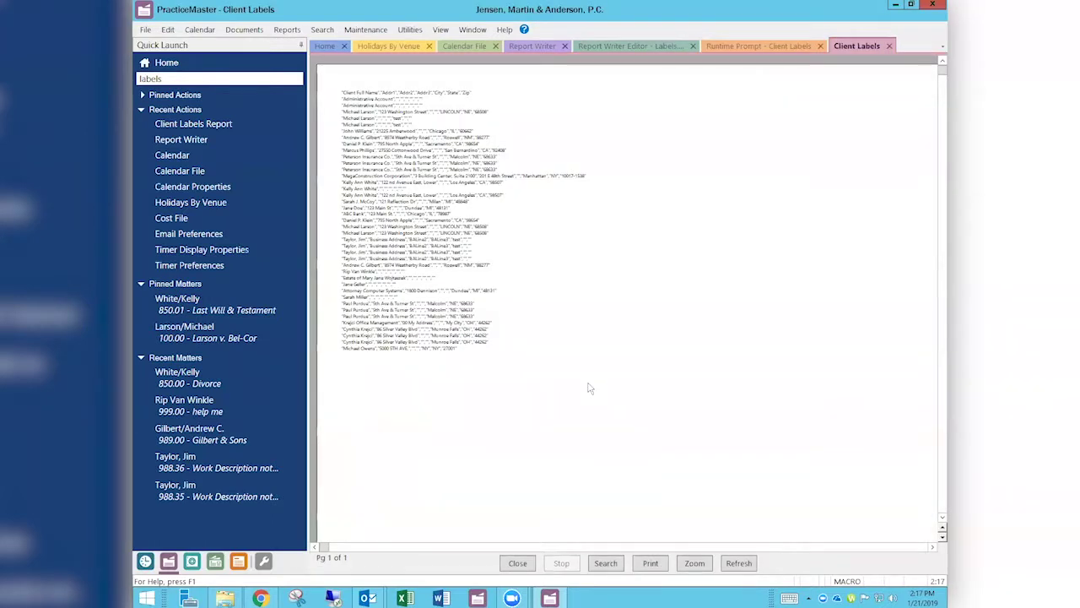
{"action": "left_click", "coordinate": [695, 564]}
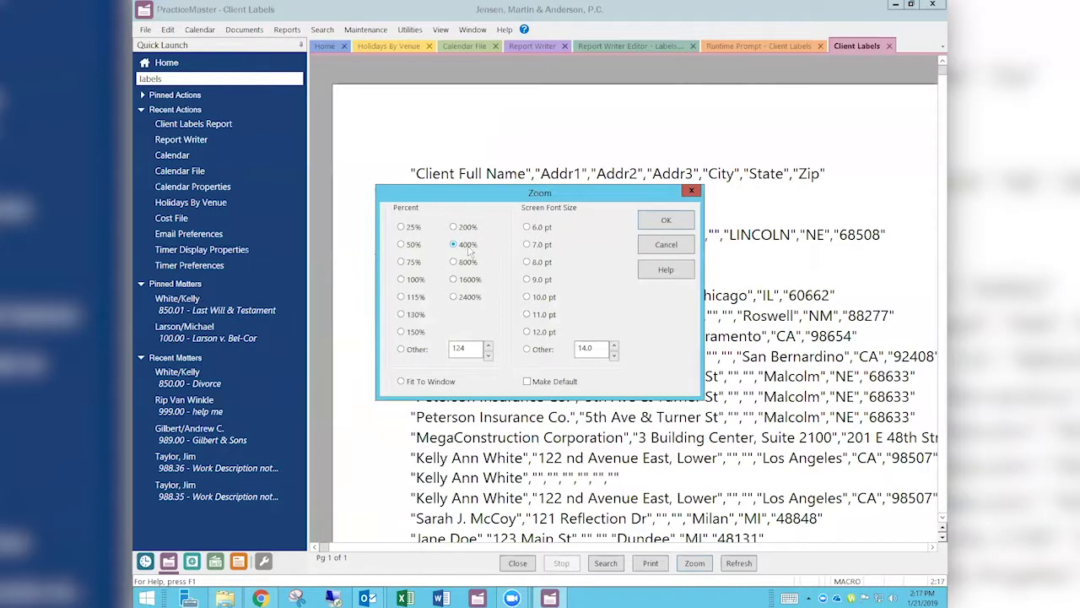
{"action": "left_click", "coordinate": [667, 221]}
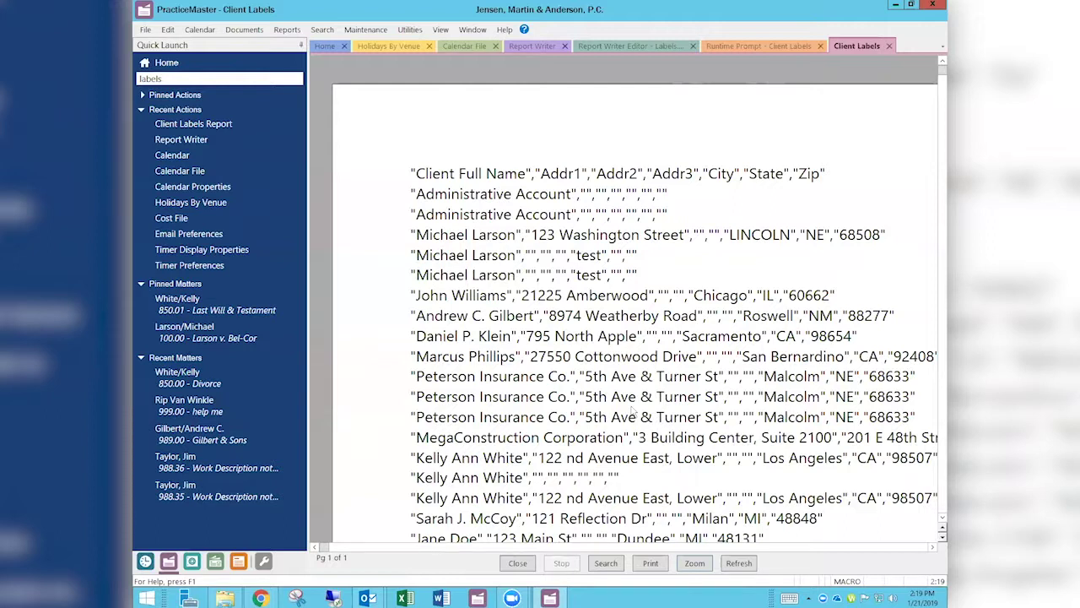
{"action": "left_click", "coordinate": [519, 564]}
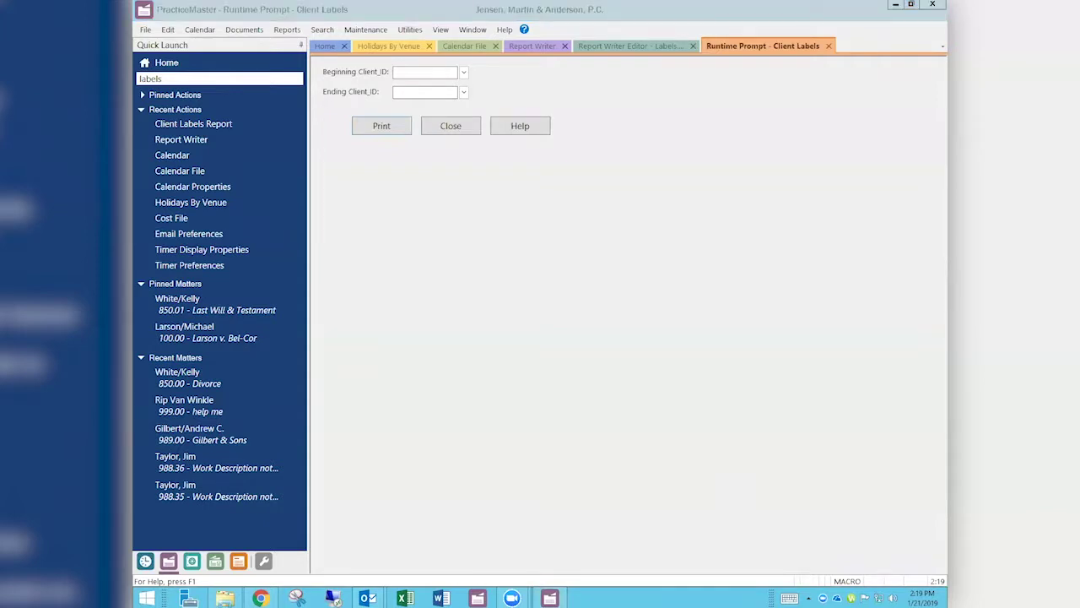
Switch to the desktop and open the exported Labels.txt file in Notepad
{"action": "right_click", "coordinate": [634, 597]}
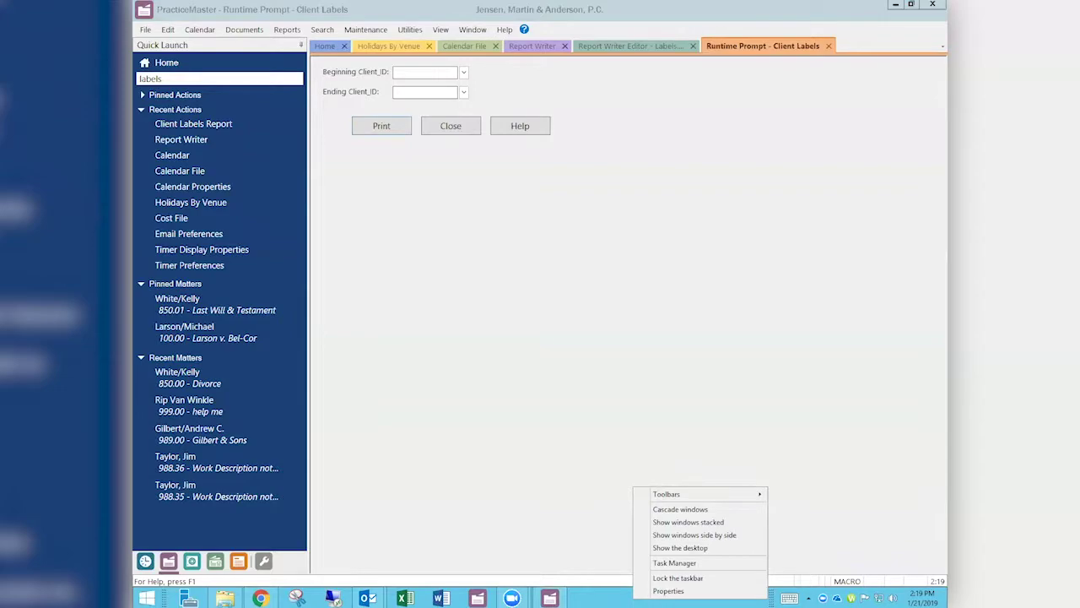
{"action": "left_click", "coordinate": [694, 547]}
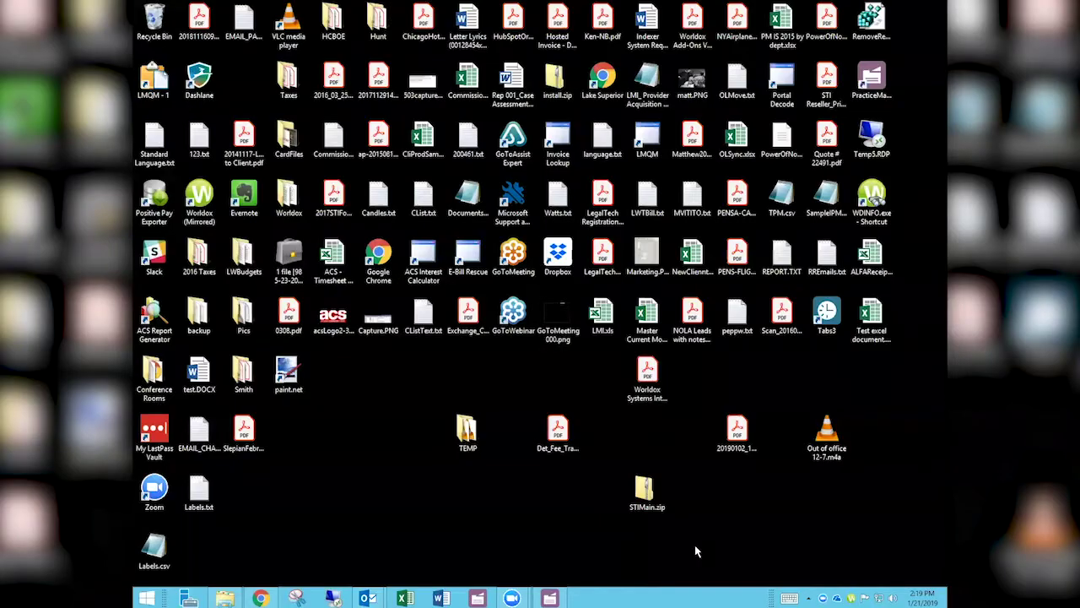
{"action": "double_click", "coordinate": [199, 492]}
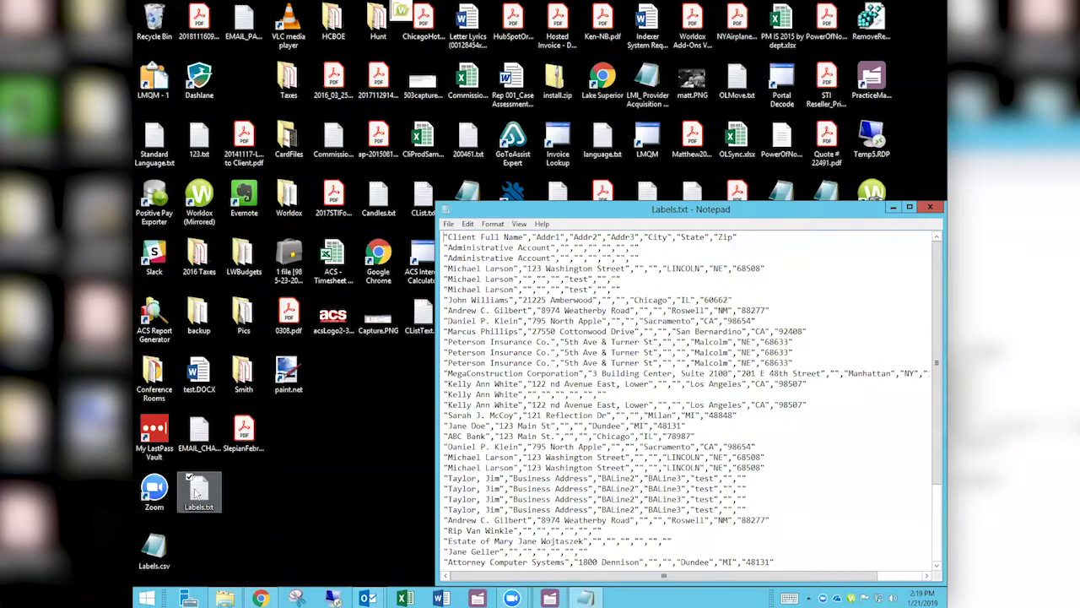
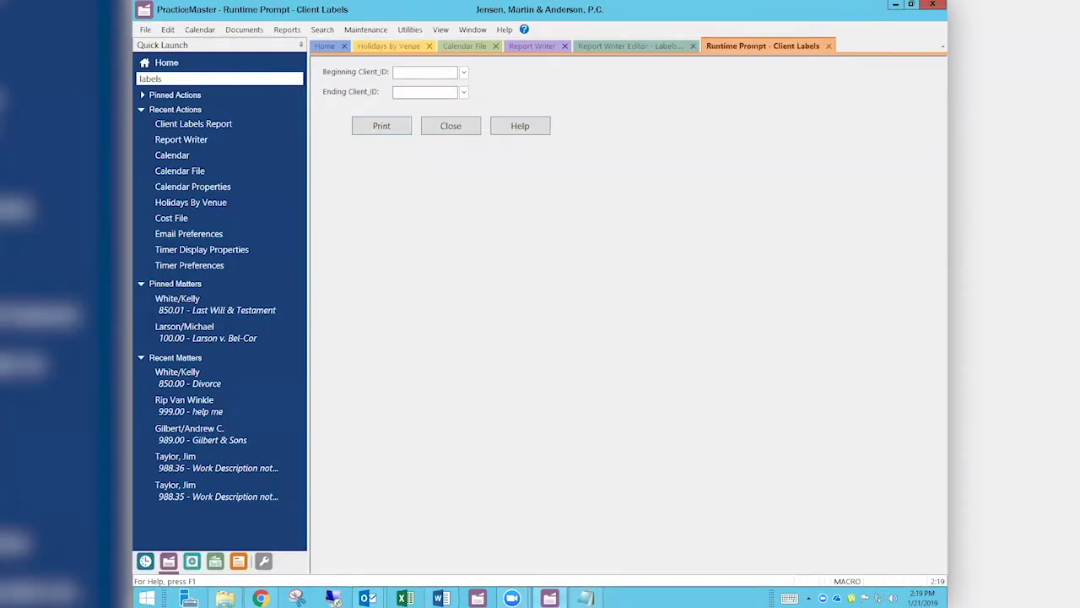
Check the file output and save location offered for the Client Labels report, cancelling without saving it
{"action": "left_click", "coordinate": [381, 127]}
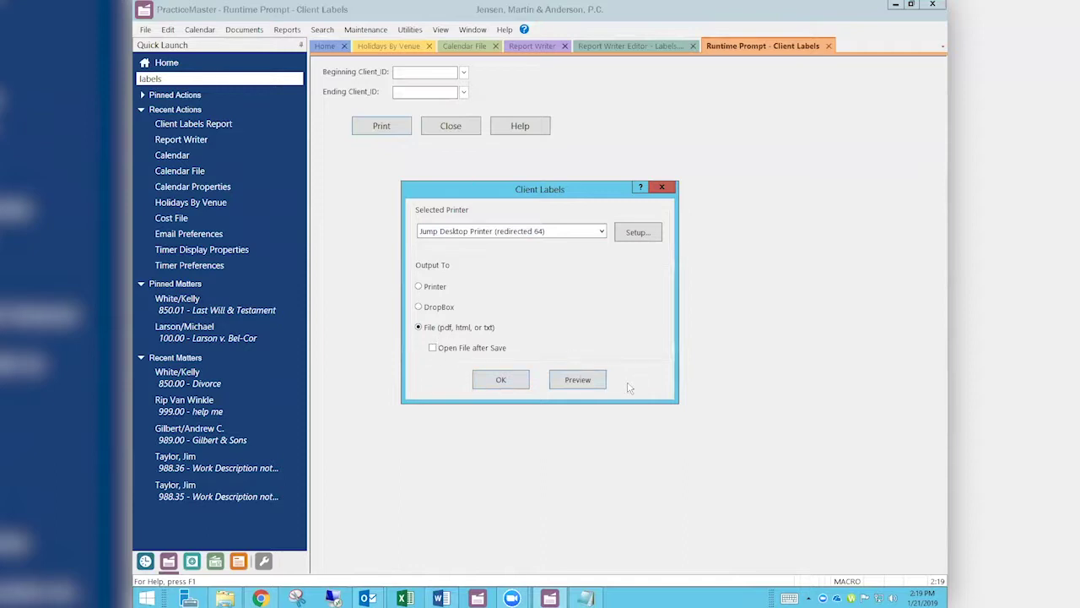
{"action": "left_click", "coordinate": [500, 379]}
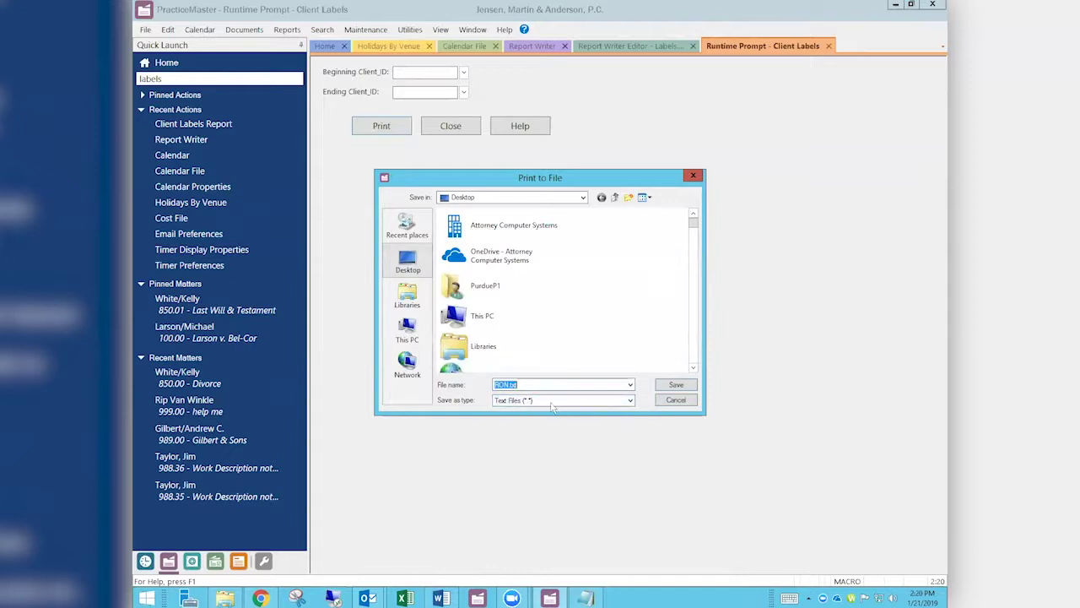
{"action": "left_click", "coordinate": [676, 400]}
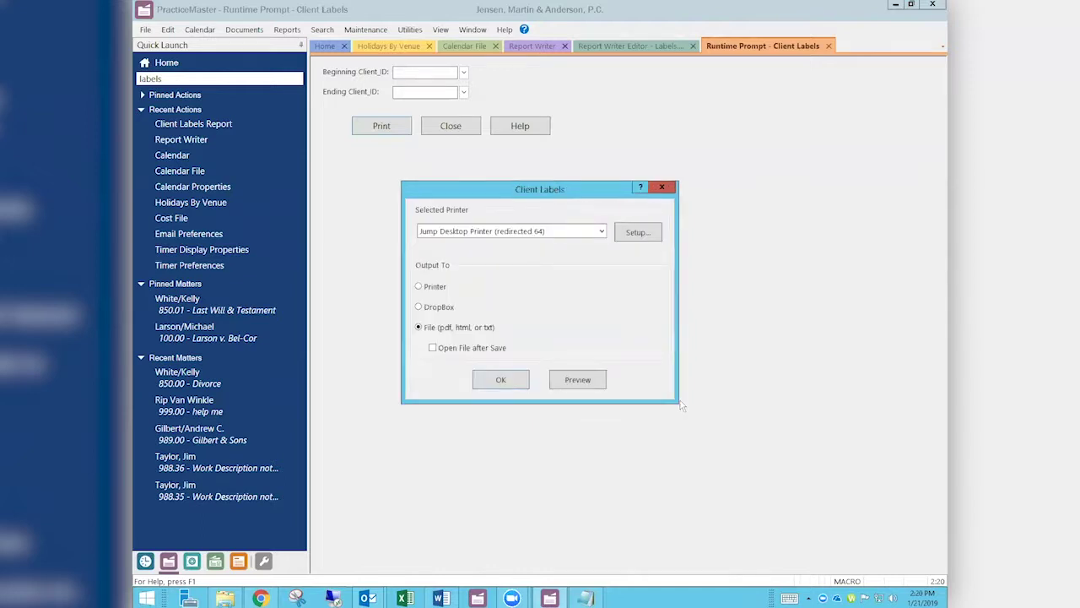
{"action": "left_click", "coordinate": [664, 188]}
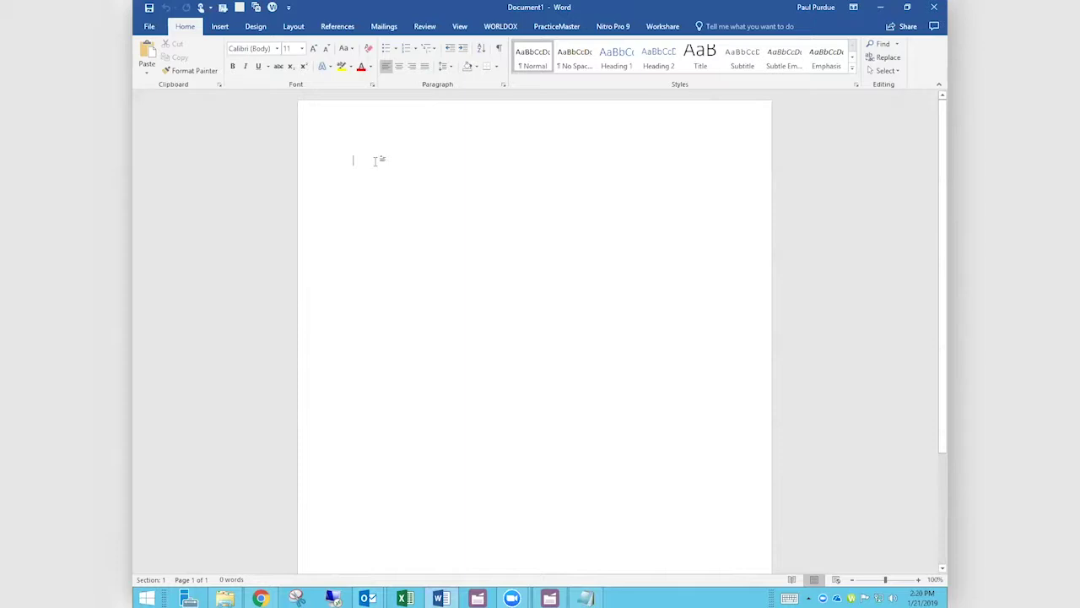
Start the Step-by-Step Mail Merge Wizard in the blank Word document and choose Labels as the document type
{"action": "left_click", "coordinate": [384, 26]}
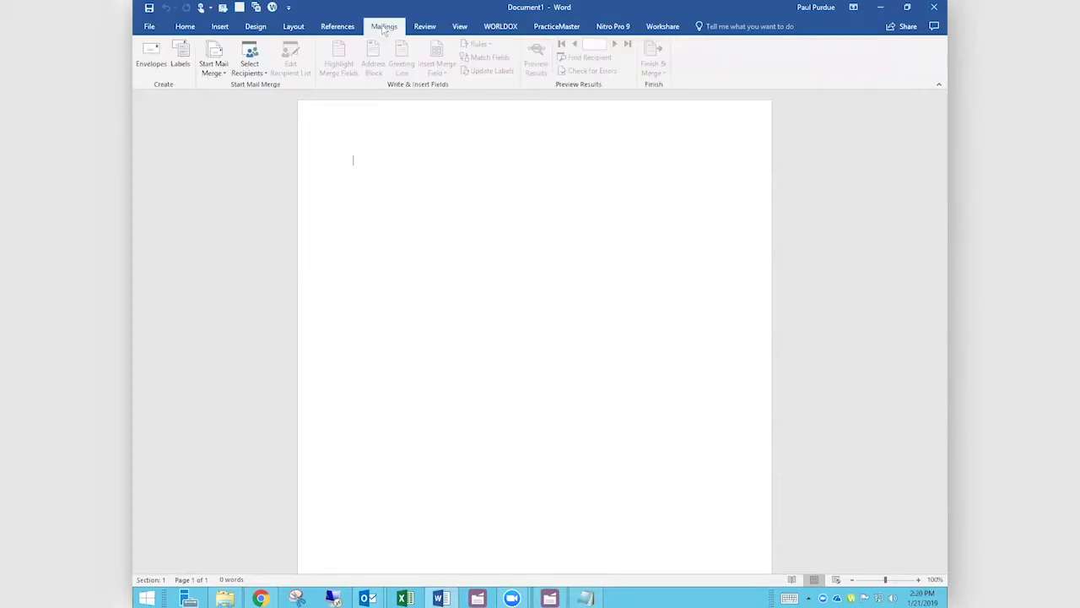
{"action": "left_click", "coordinate": [221, 72]}
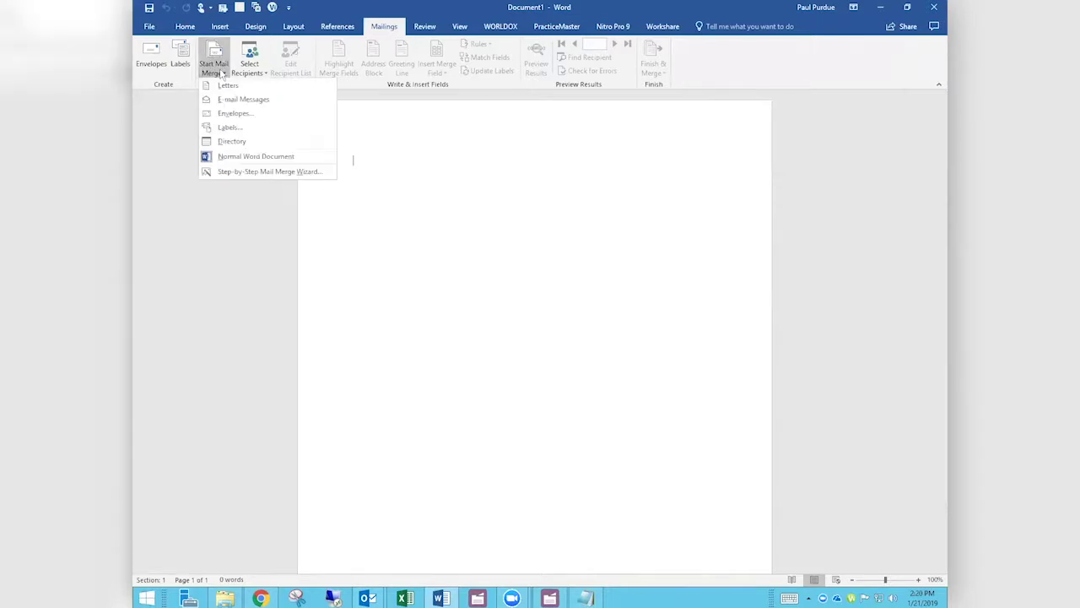
{"action": "left_click", "coordinate": [273, 172]}
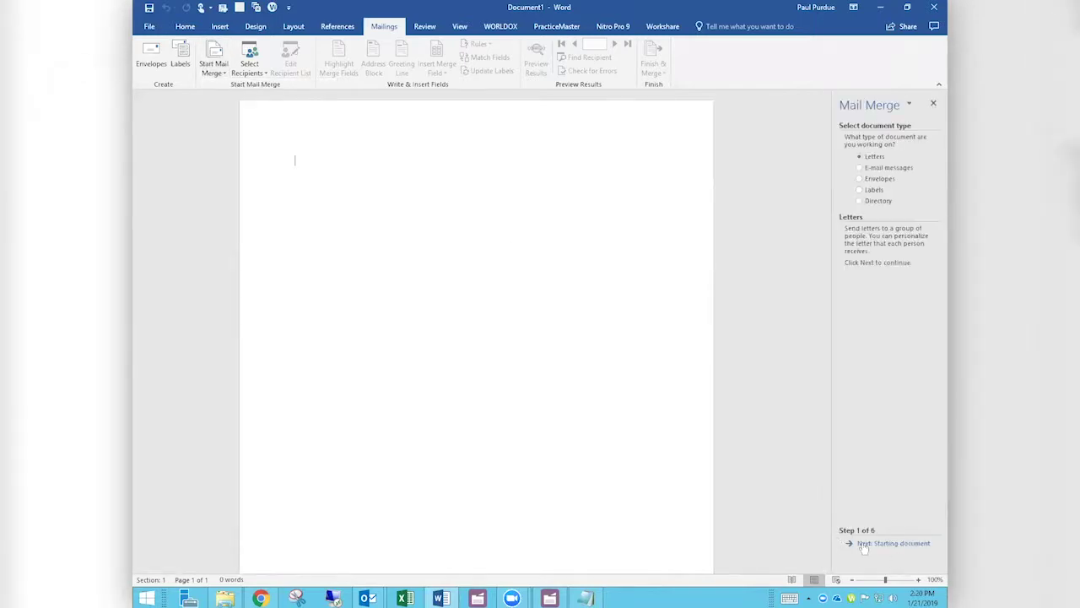
{"action": "left_click", "coordinate": [860, 190]}
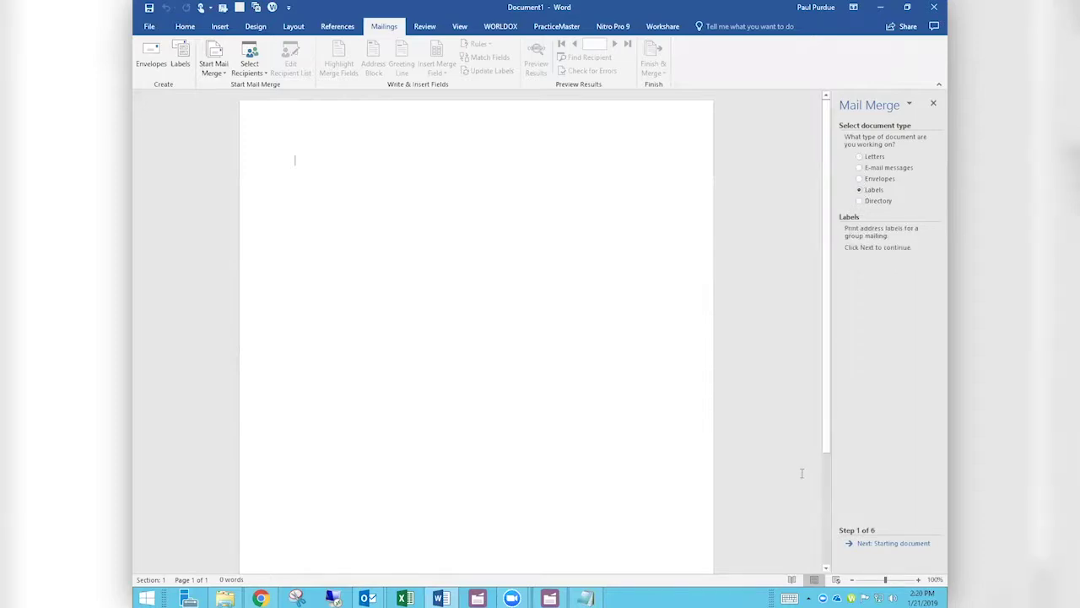
{"action": "left_click", "coordinate": [881, 544]}
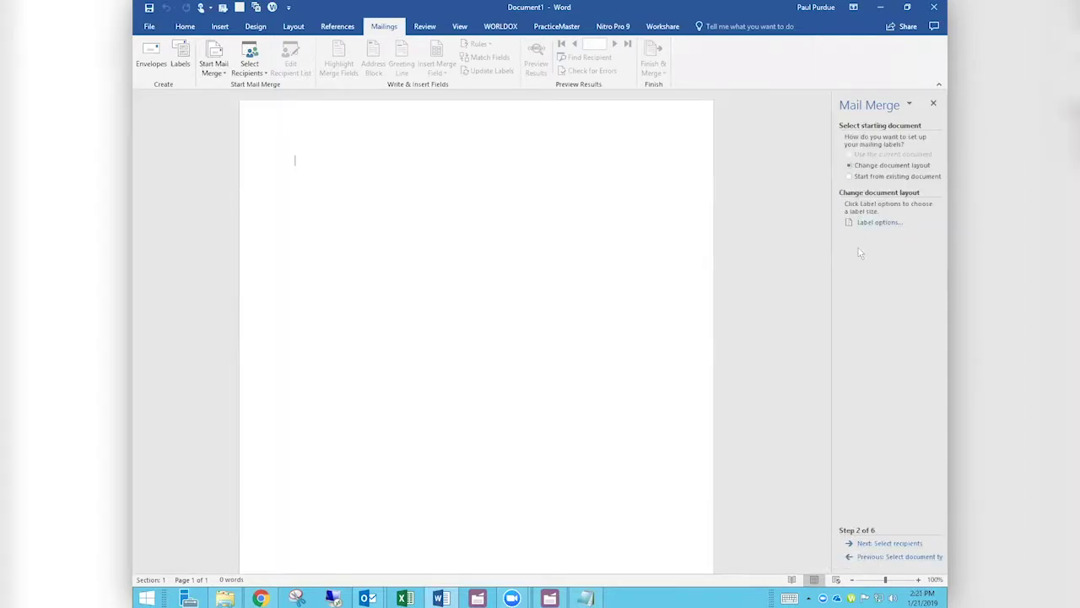
Set the label layout to Avery US Letter 5160 Address Labels and proceed to selecting recipients
{"action": "left_click", "coordinate": [873, 224]}
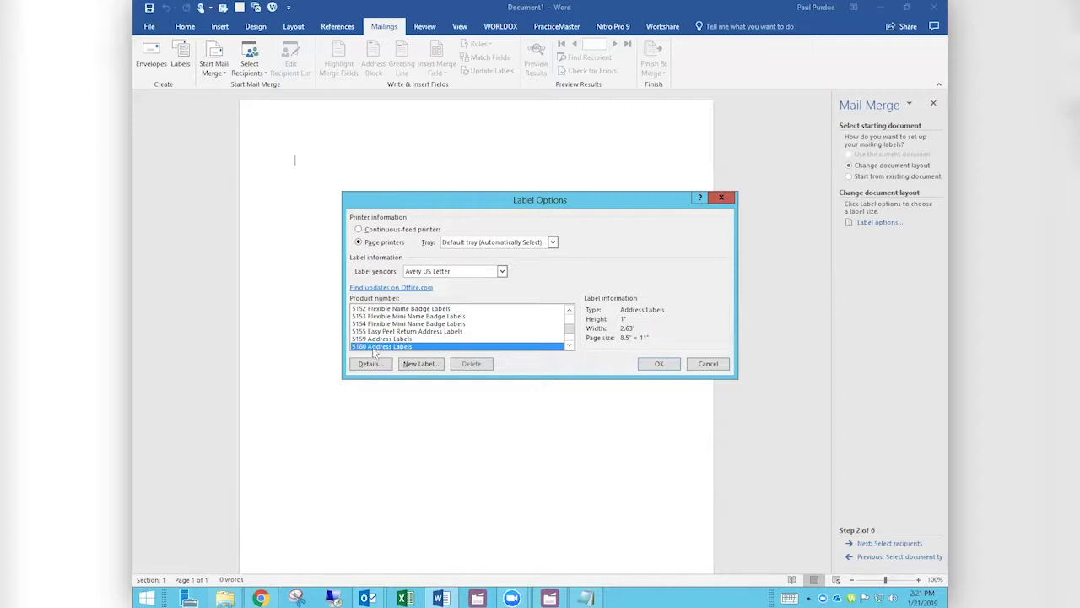
{"action": "left_click", "coordinate": [659, 364]}
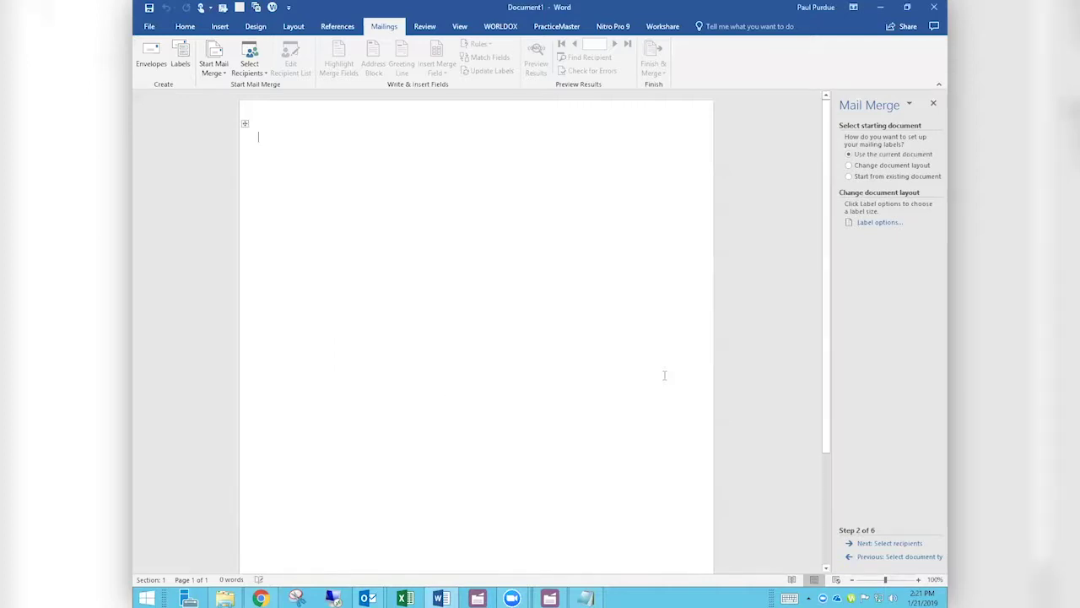
{"action": "left_click", "coordinate": [862, 544]}
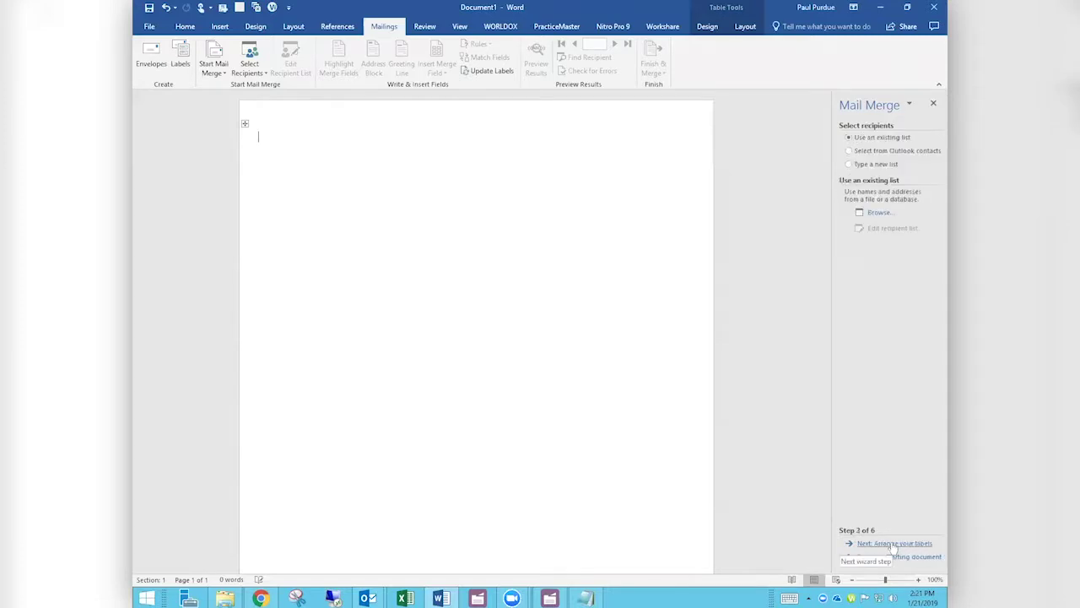
{"action": "left_click", "coordinate": [877, 211]}
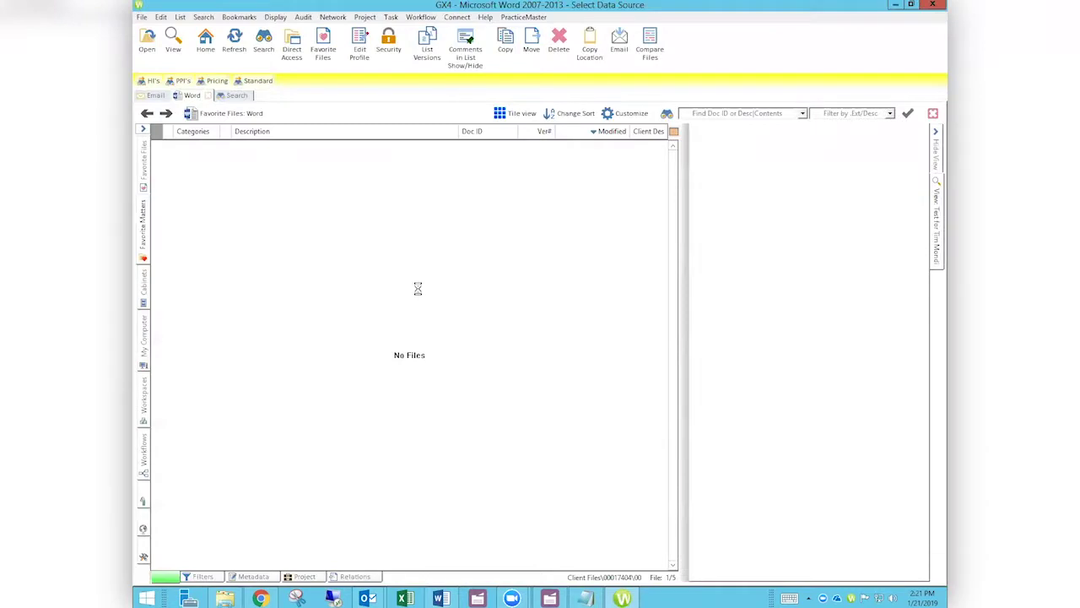
{"action": "right_click", "coordinate": [758, 8]}
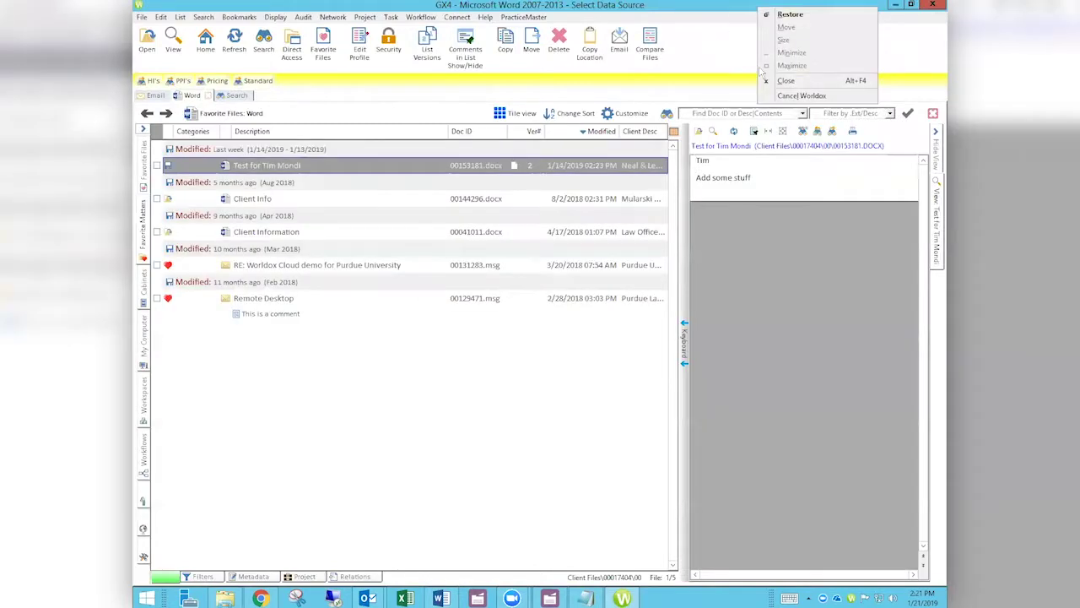
{"action": "left_click", "coordinate": [789, 82]}
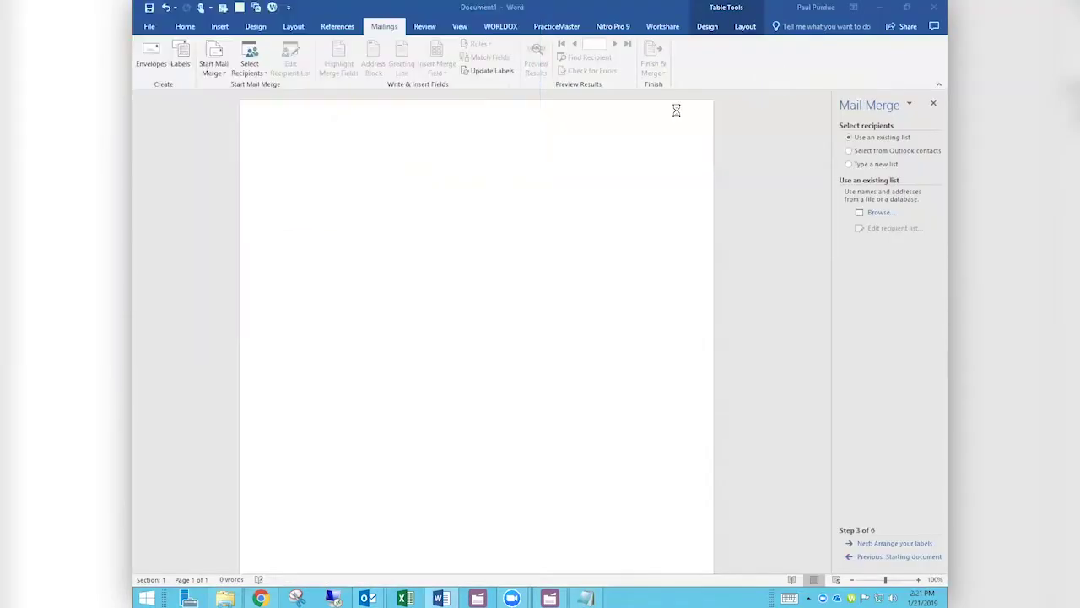
Bypass the Worldox file selection and load Labels.txt from the Desktop as the existing recipient list
{"action": "left_click", "coordinate": [893, 544]}
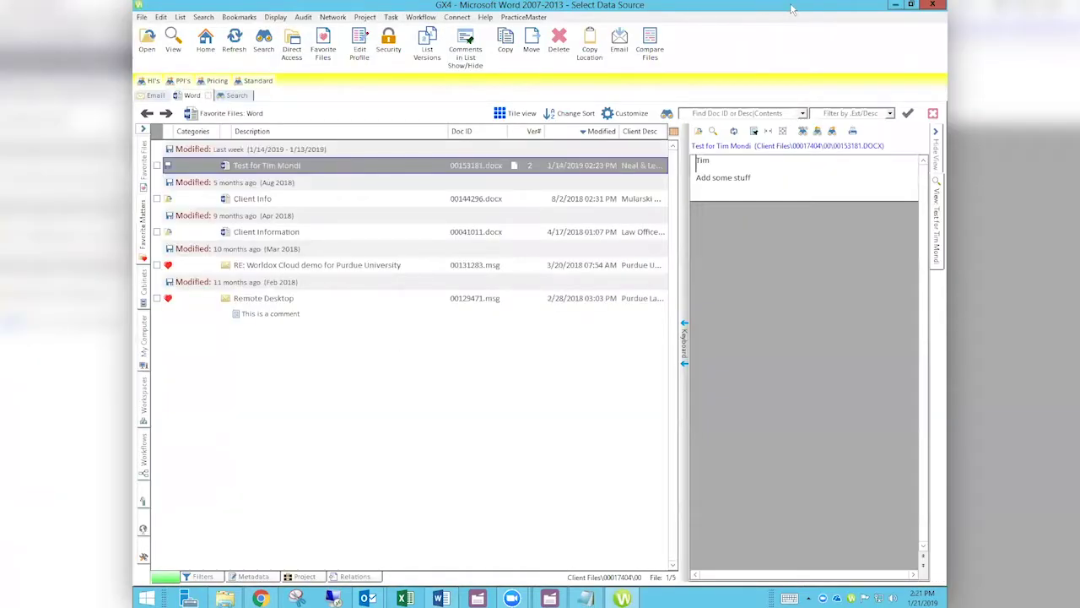
{"action": "right_click", "coordinate": [792, 8]}
{"action": "left_click", "coordinate": [813, 89]}
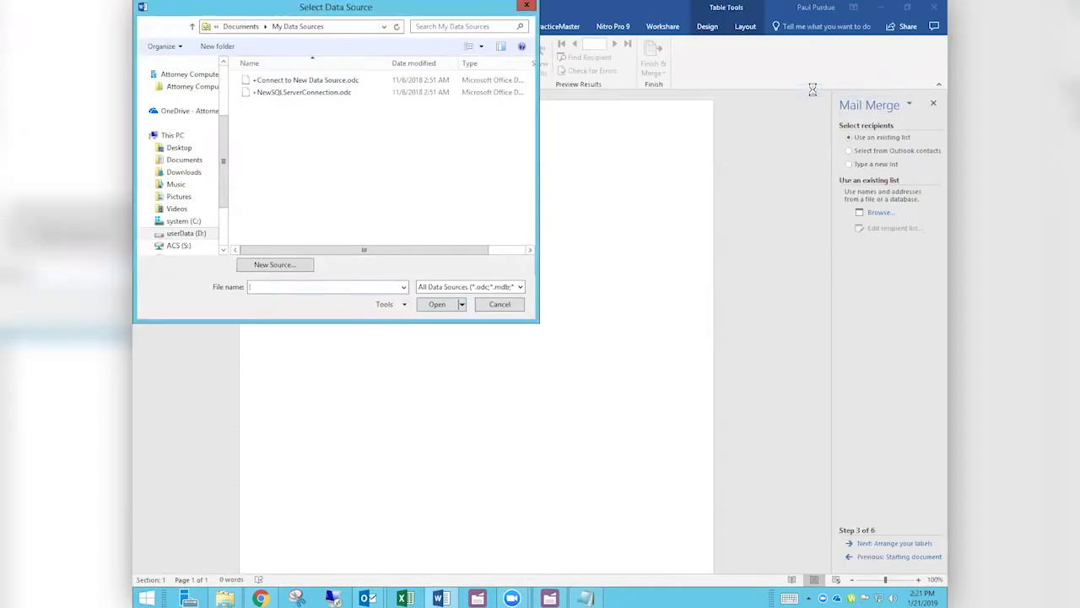
{"action": "left_click", "coordinate": [180, 148]}
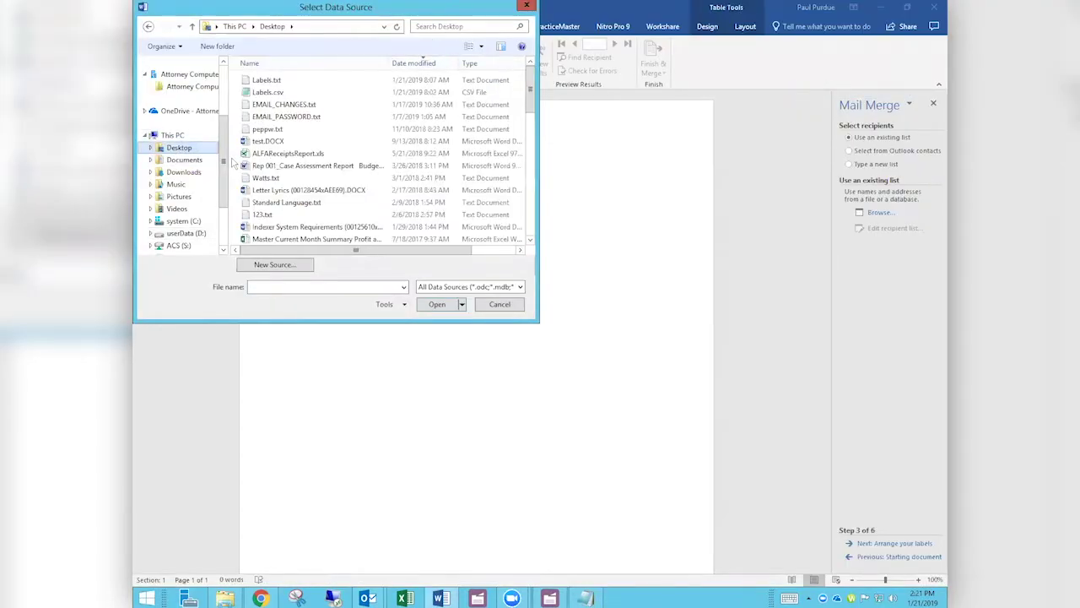
{"action": "double_click", "coordinate": [267, 79]}
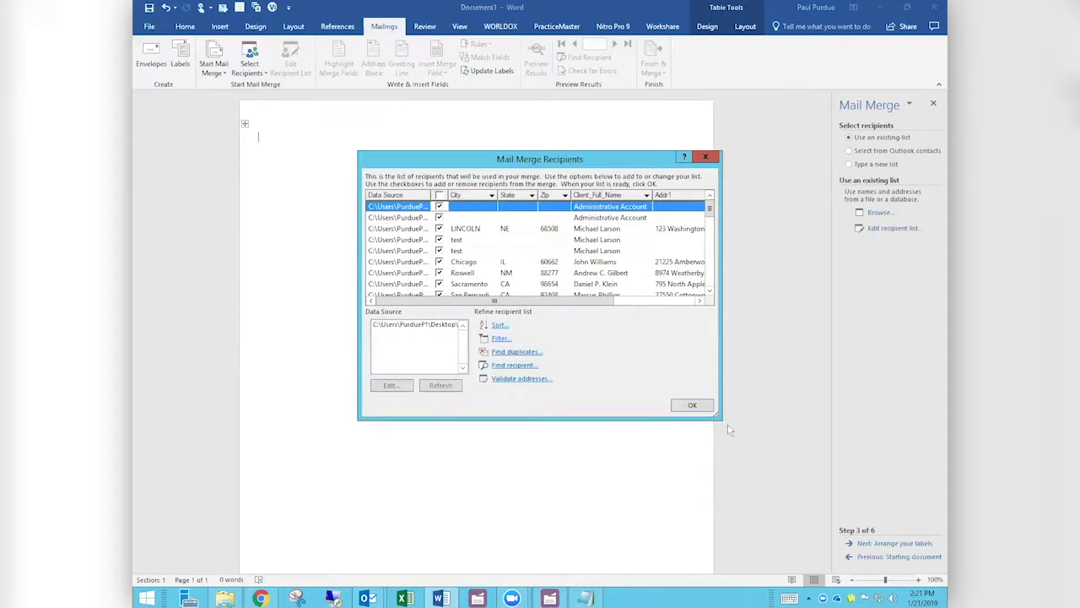
Widen the recipient list to show all columns and exclude the two Administrative Account entries from the merge
{"action": "left_click_drag", "start_coordinate": [740, 436], "coordinate": [861, 436]}
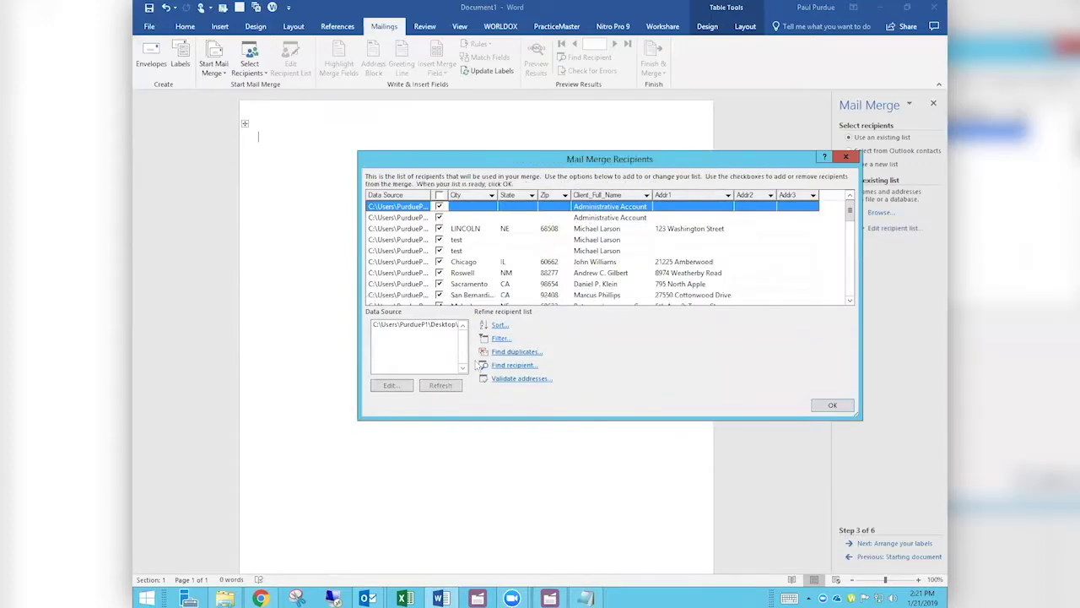
{"action": "left_click_drag", "start_coordinate": [357, 417], "coordinate": [228, 423]}
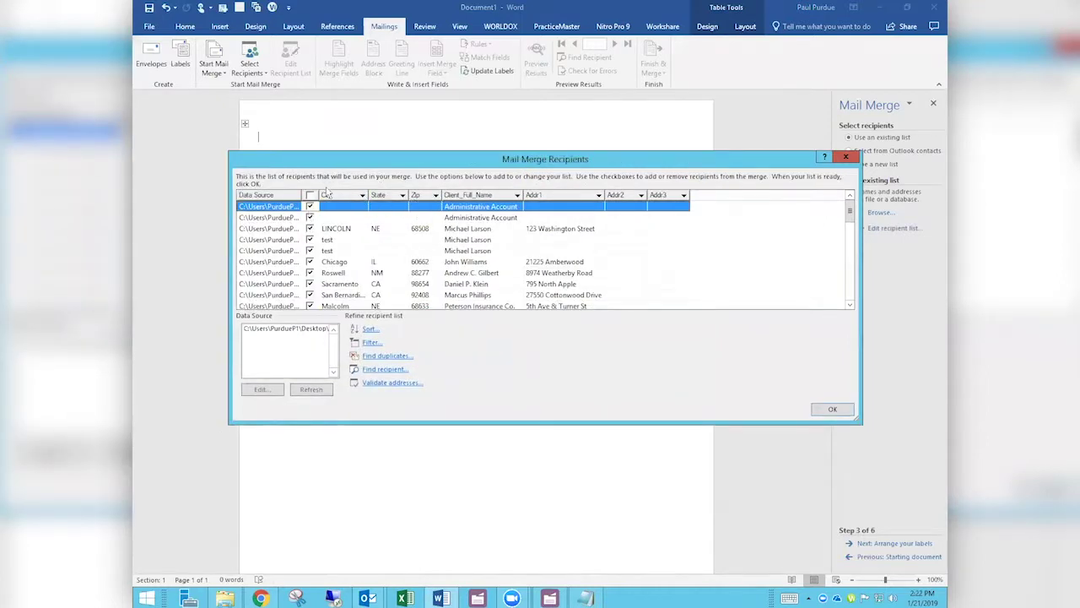
{"action": "left_click", "coordinate": [309, 217]}
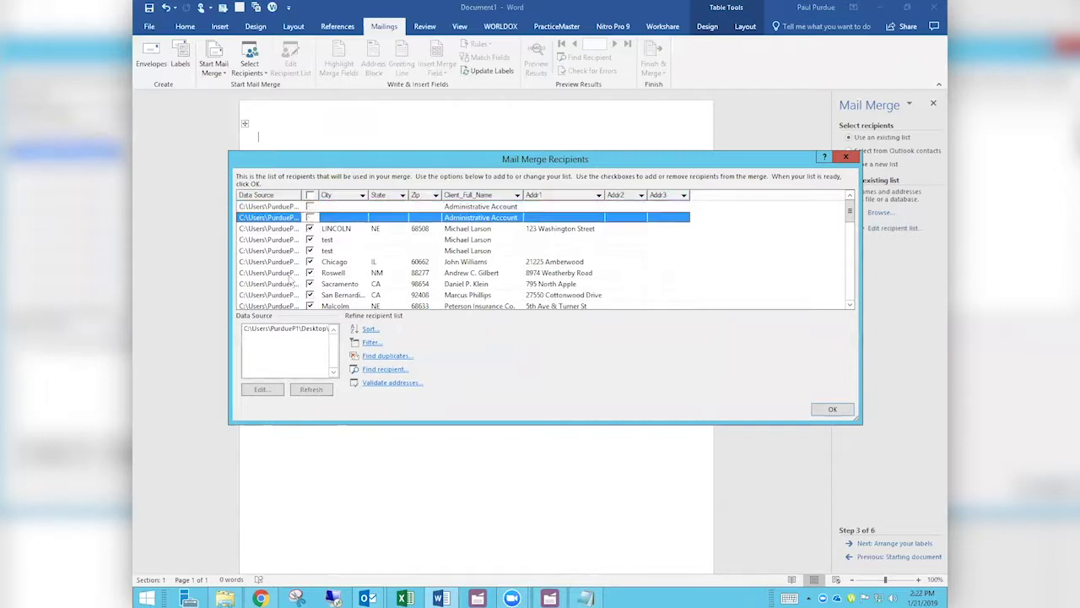
{"action": "left_click", "coordinate": [310, 205]}
{"action": "left_click", "coordinate": [309, 217]}
{"action": "left_click", "coordinate": [831, 410]}
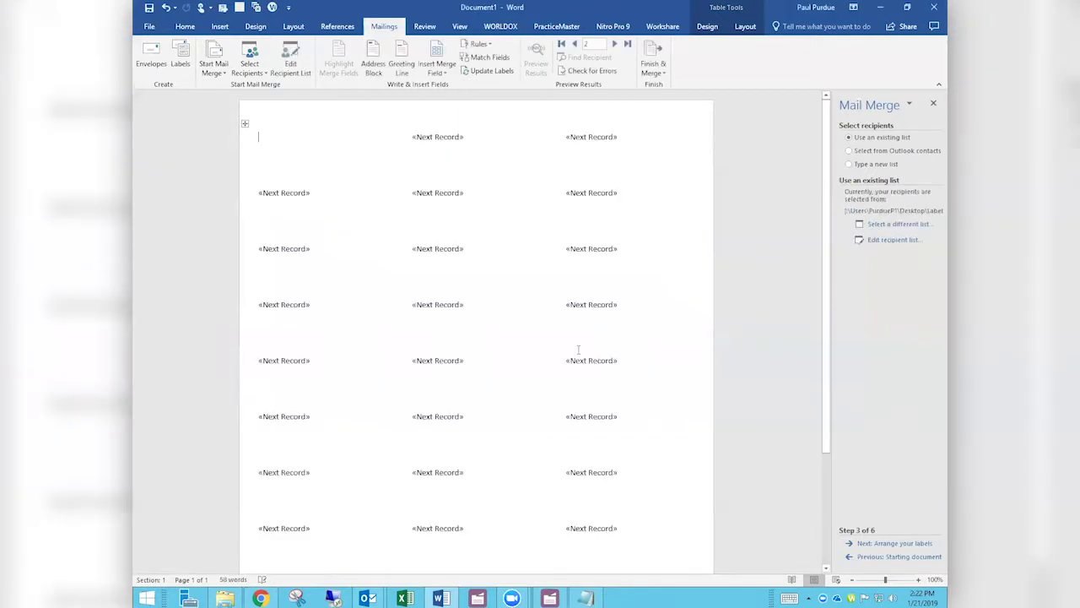
Proceed to arranging the labels and insert a single Client_Full_Name merge field in the first label, deleting the duplicate
{"action": "left_click", "coordinate": [888, 543]}
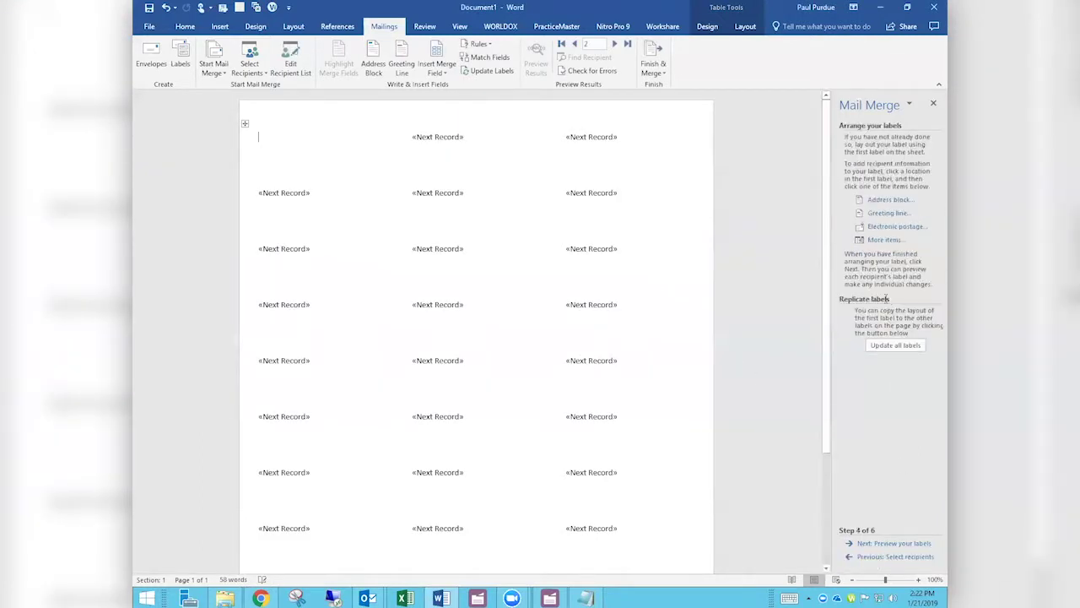
{"action": "left_click", "coordinate": [260, 134]}
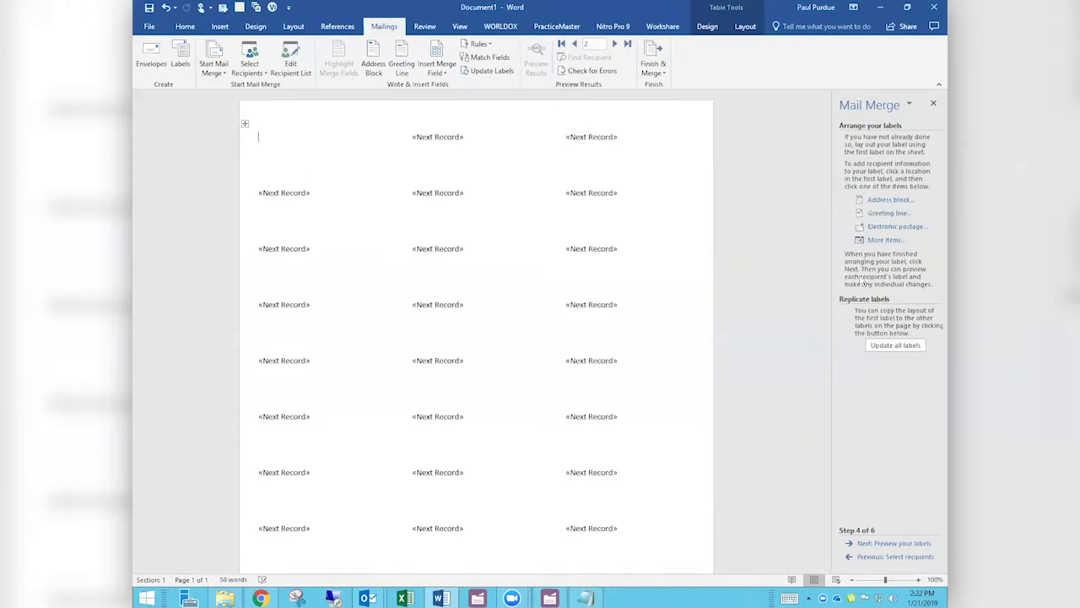
{"action": "left_click", "coordinate": [881, 240]}
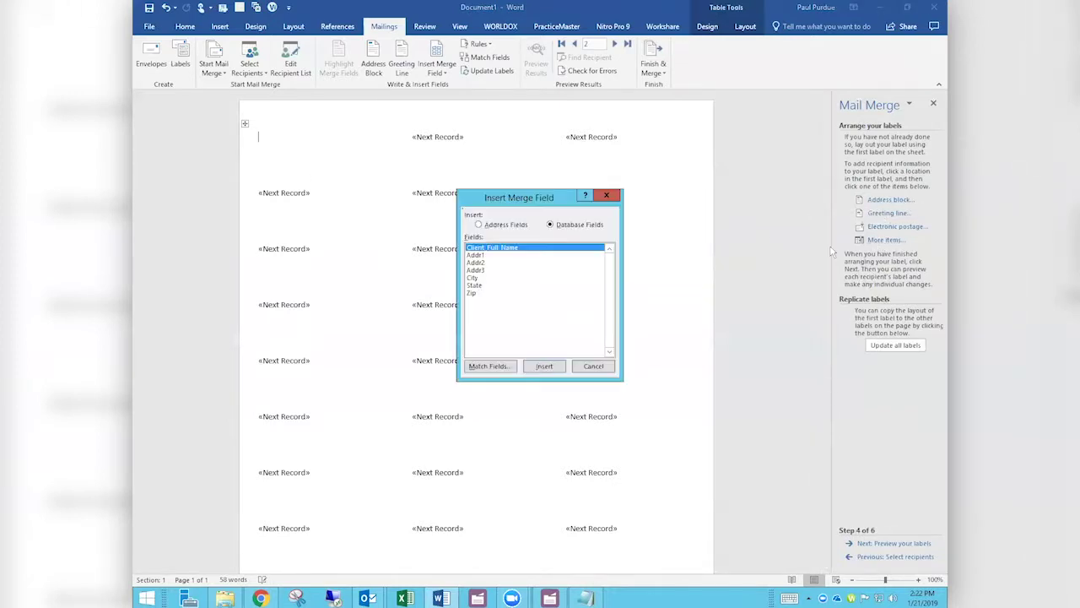
{"action": "double_click", "coordinate": [493, 248]}
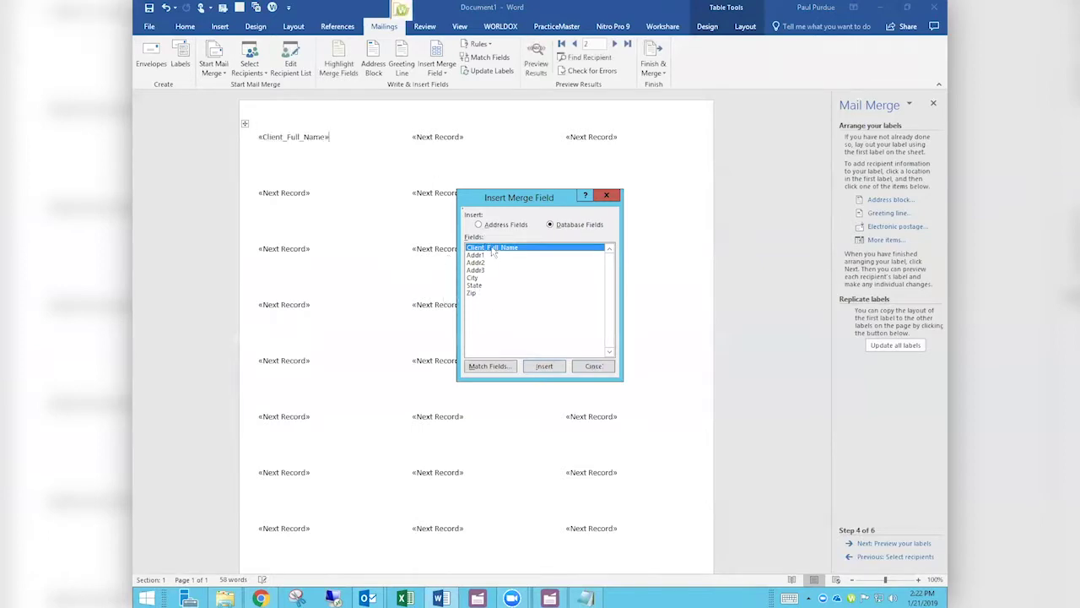
{"action": "double_click", "coordinate": [493, 251]}
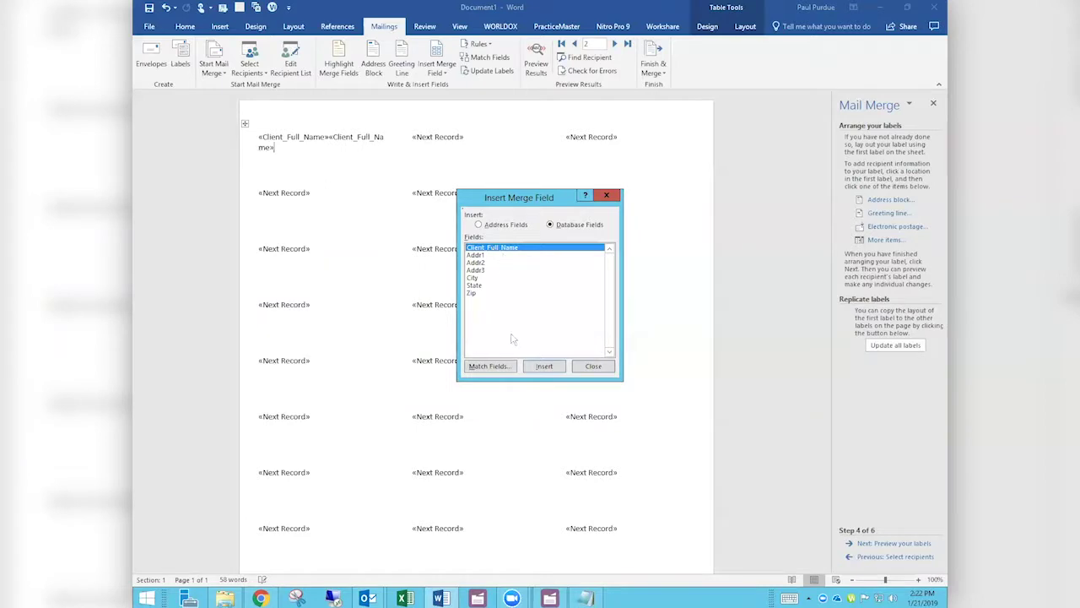
{"action": "left_click", "coordinate": [593, 365]}
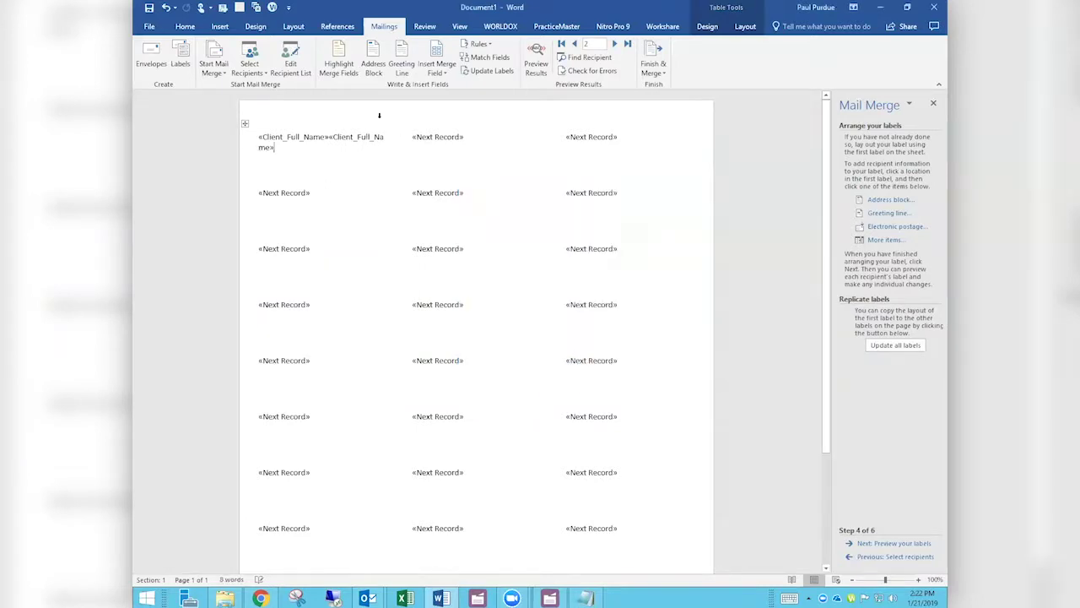
{"action": "double_click", "coordinate": [267, 149]}
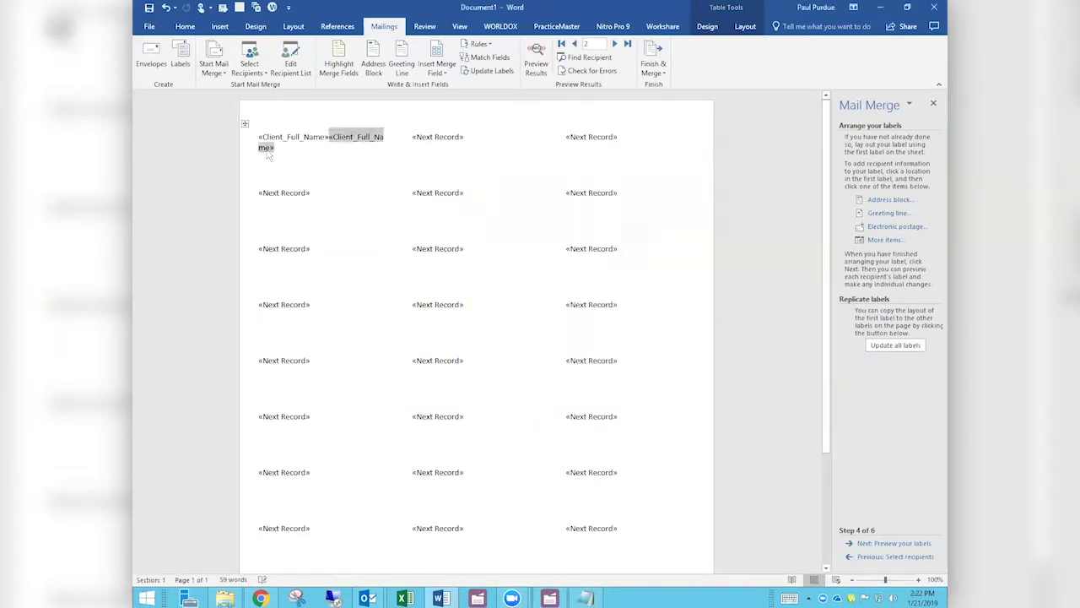
{"action": "key", "text": "Delete"}
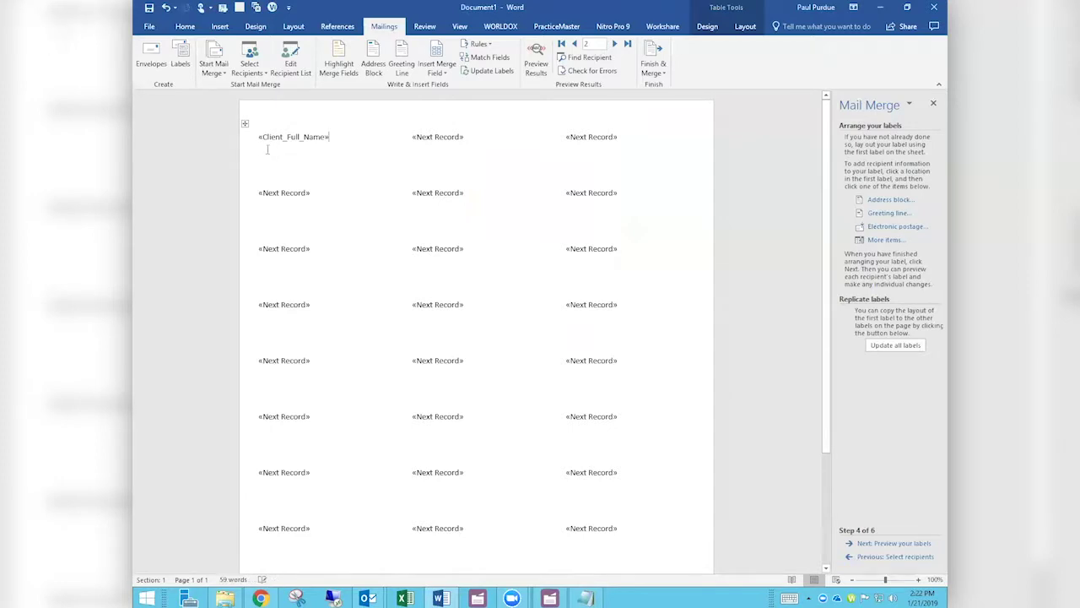
Insert the Addr1, Addr2, Addr3, City, State and Zip merge fields after Client_Full_Name in the first label
{"action": "left_click", "coordinate": [885, 239]}
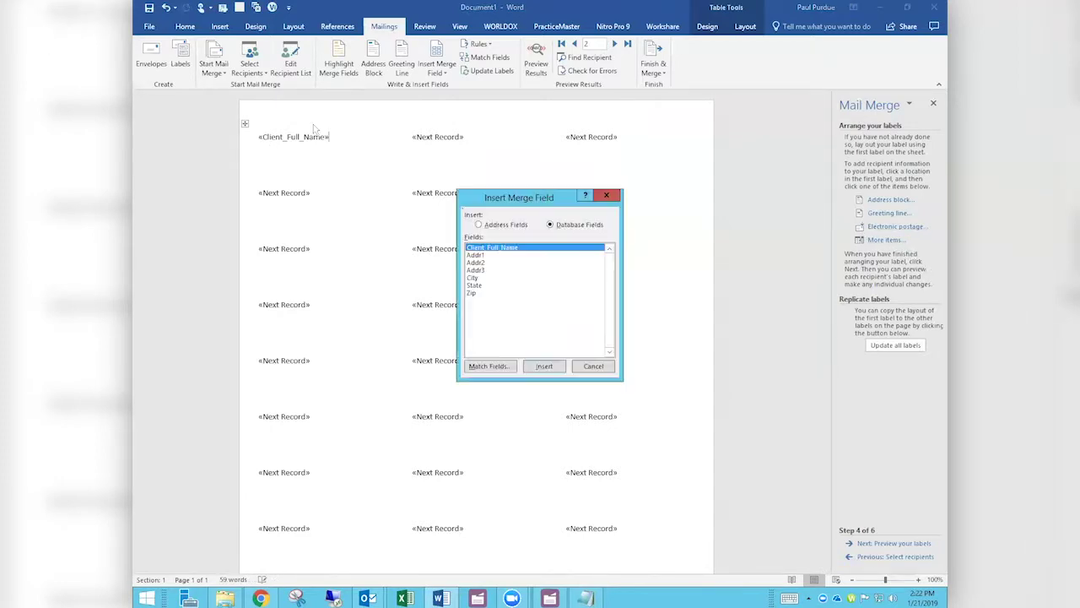
{"action": "double_click", "coordinate": [488, 255]}
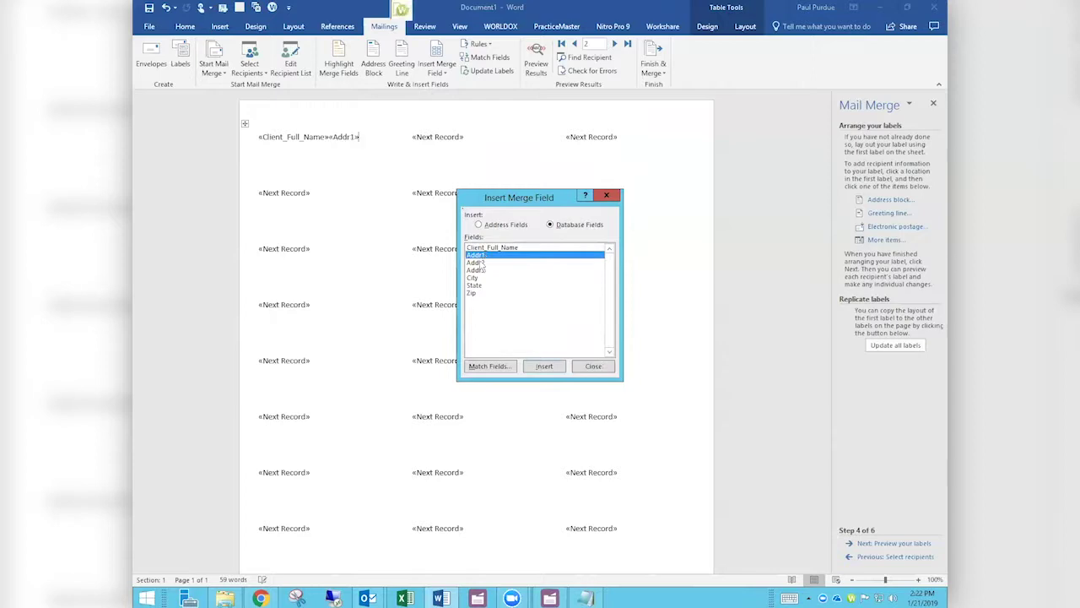
{"action": "double_click", "coordinate": [479, 262]}
{"action": "double_click", "coordinate": [480, 270]}
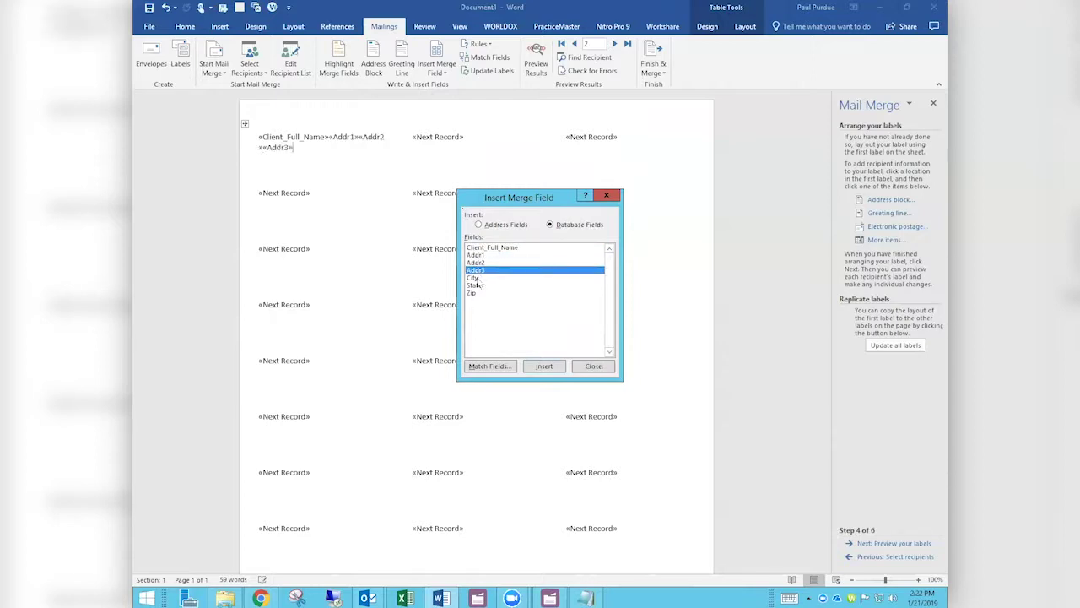
{"action": "double_click", "coordinate": [478, 278]}
{"action": "double_click", "coordinate": [475, 285]}
{"action": "double_click", "coordinate": [476, 293]}
{"action": "left_click", "coordinate": [593, 366]}
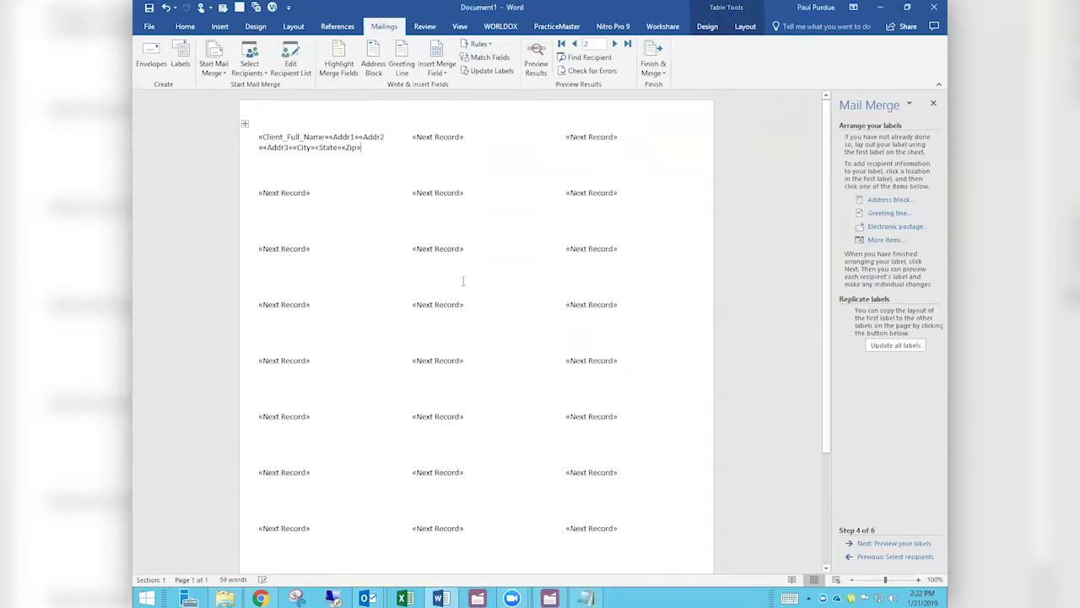
Break the first label's merge fields into separate lines after Client_Full_Name, Addr1, Addr2 and Addr3
{"action": "left_click", "coordinate": [327, 136]}
{"action": "key", "text": "Return"}
{"action": "key", "text": "ctrl+Right"}
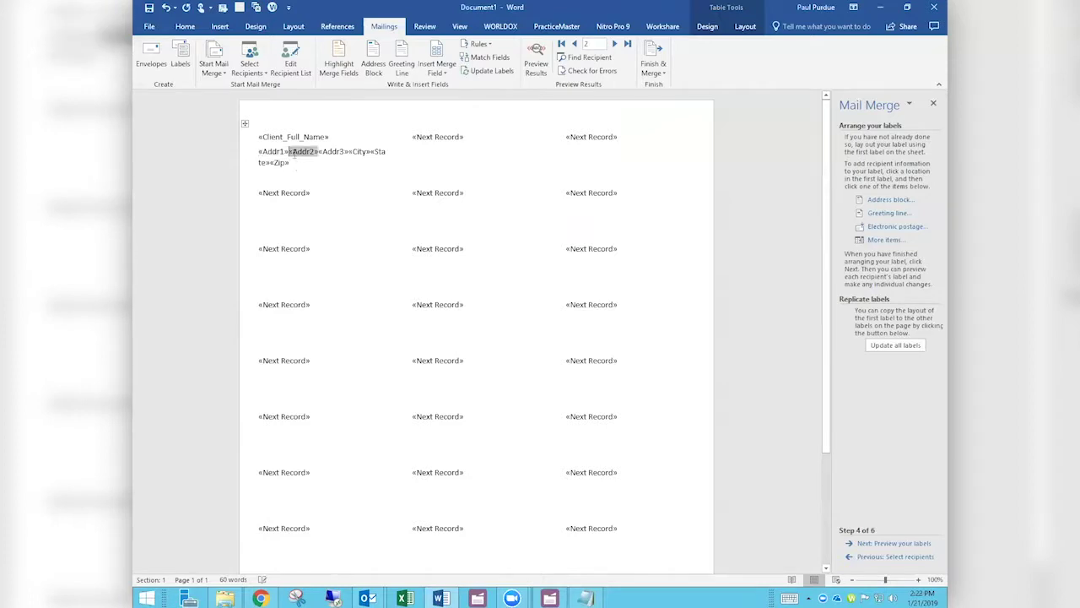
{"action": "key", "text": "Return"}
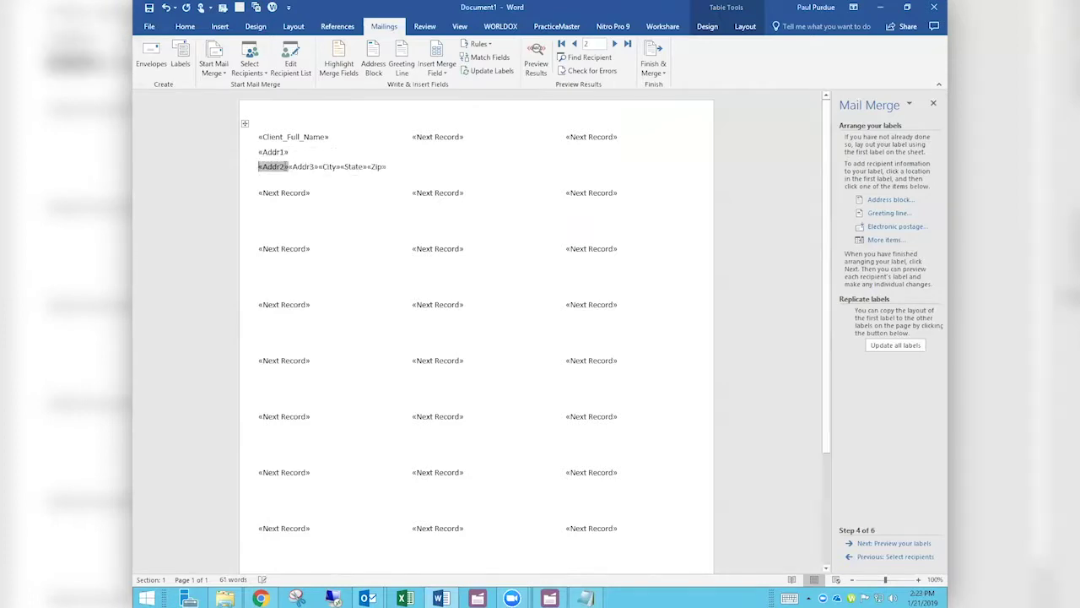
{"action": "key", "text": "ctrl+Right"}
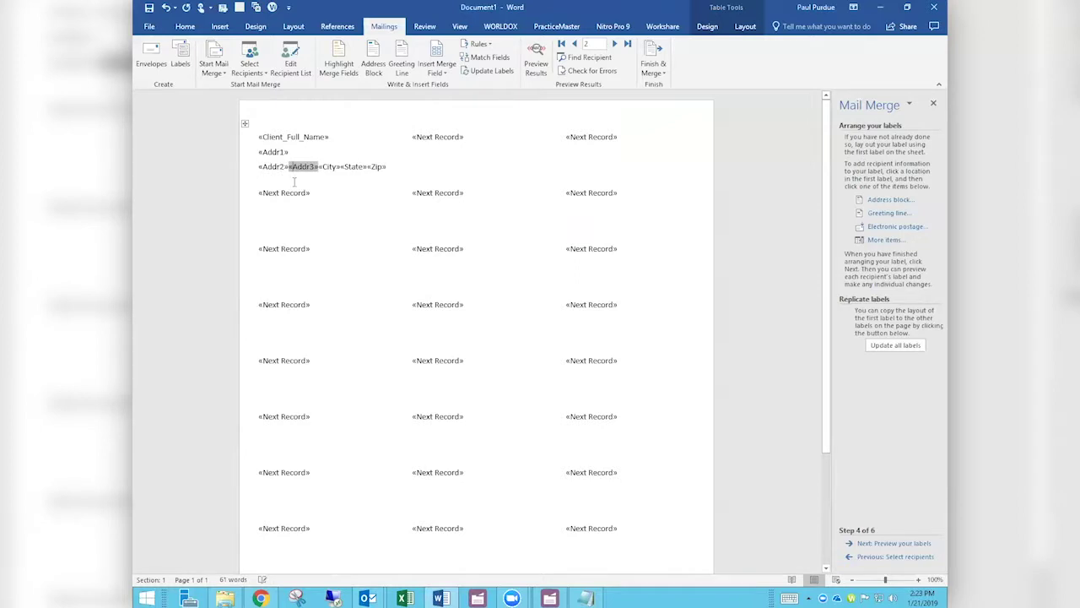
{"action": "key", "text": "Return"}
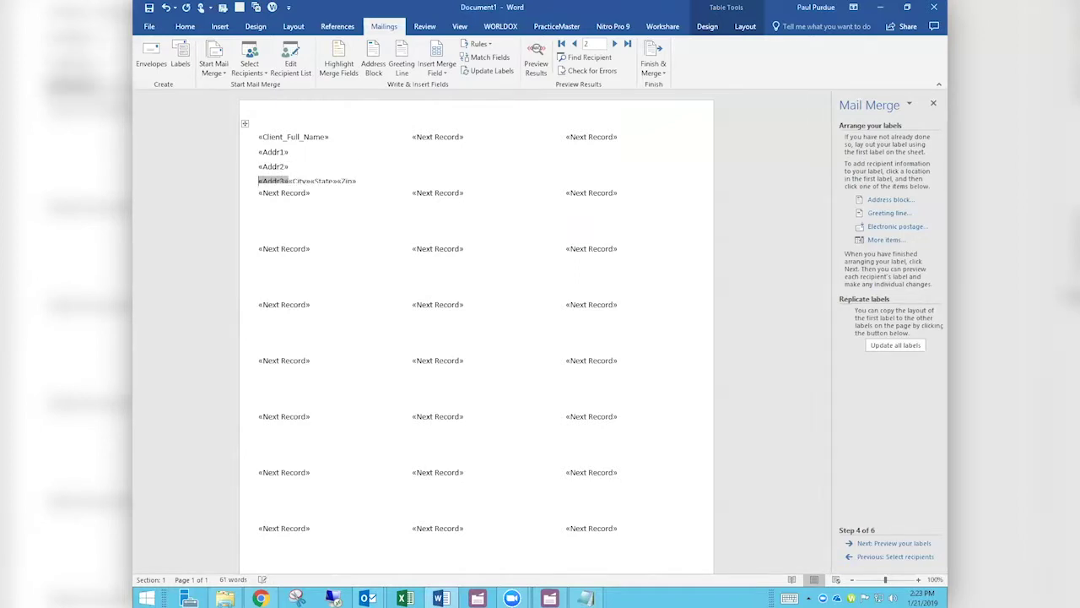
{"action": "key", "text": "ctrl+Right"}
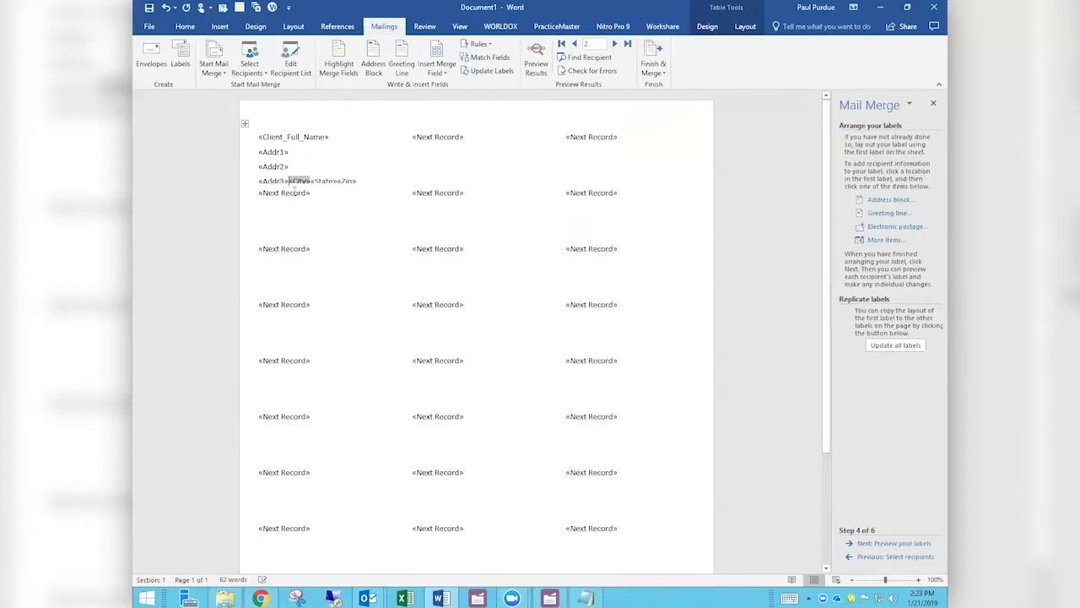
{"action": "key", "text": "Return"}
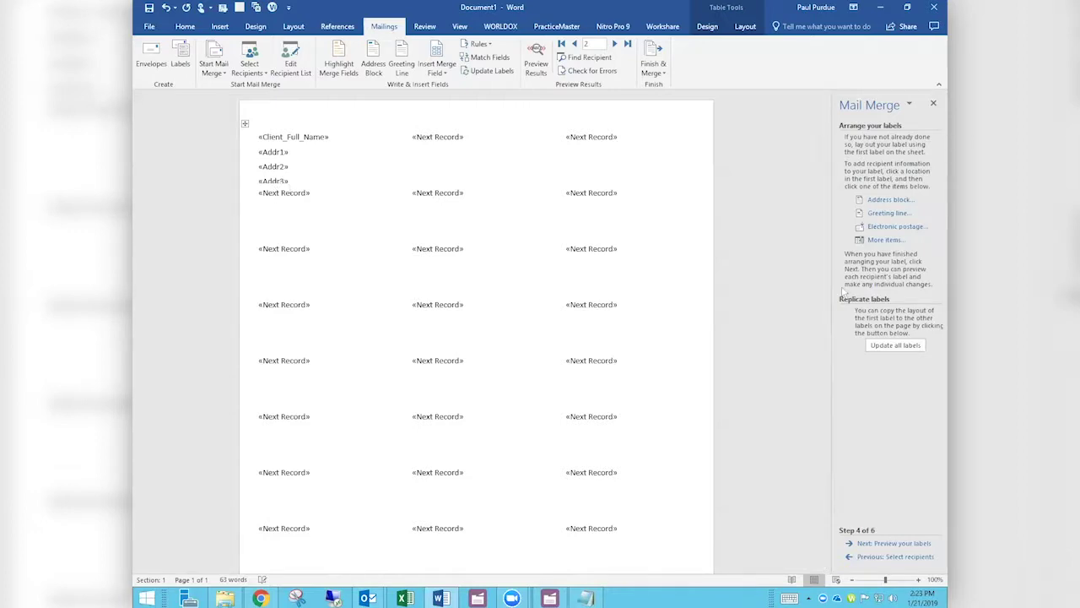
Insert the City, State and Zip merge fields once more below the Addr3 line of the first label
{"action": "left_click", "coordinate": [885, 240]}
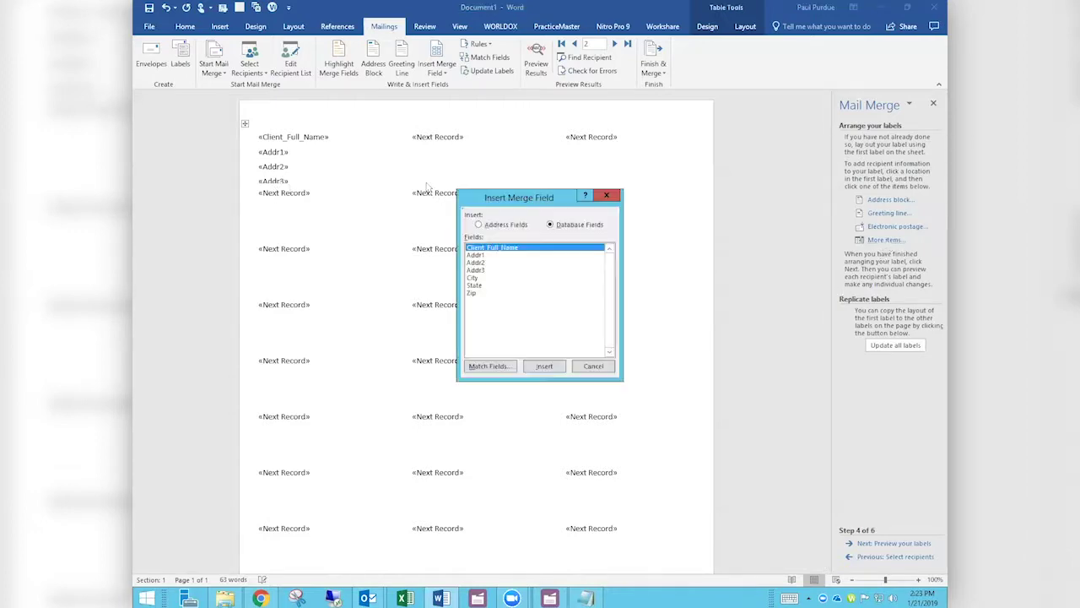
{"action": "double_click", "coordinate": [474, 279]}
{"action": "left_click", "coordinate": [474, 286]}
{"action": "left_click", "coordinate": [474, 293]}
{"action": "left_click", "coordinate": [543, 367]}
{"action": "left_click", "coordinate": [594, 366]}
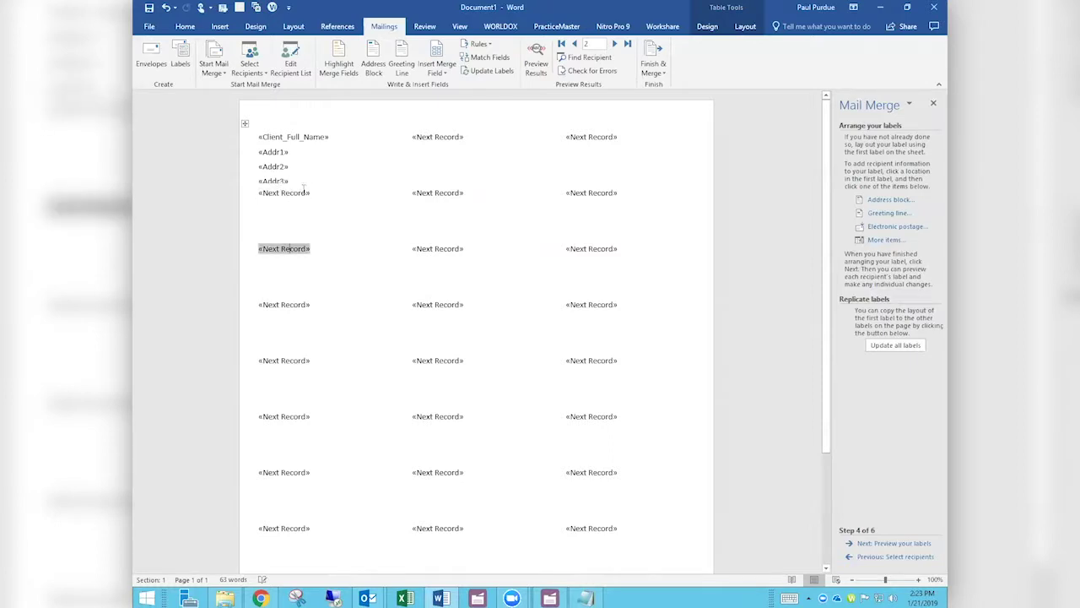
{"action": "left_click", "coordinate": [293, 180]}
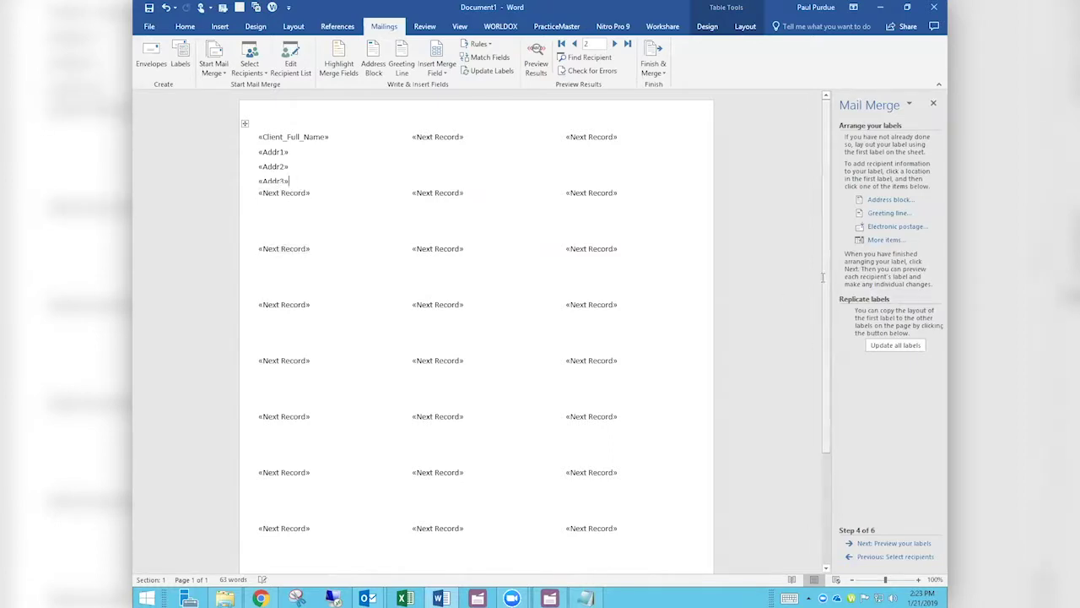
Preview the merged labels and move forward and back through the recipients
{"action": "left_click", "coordinate": [881, 545]}
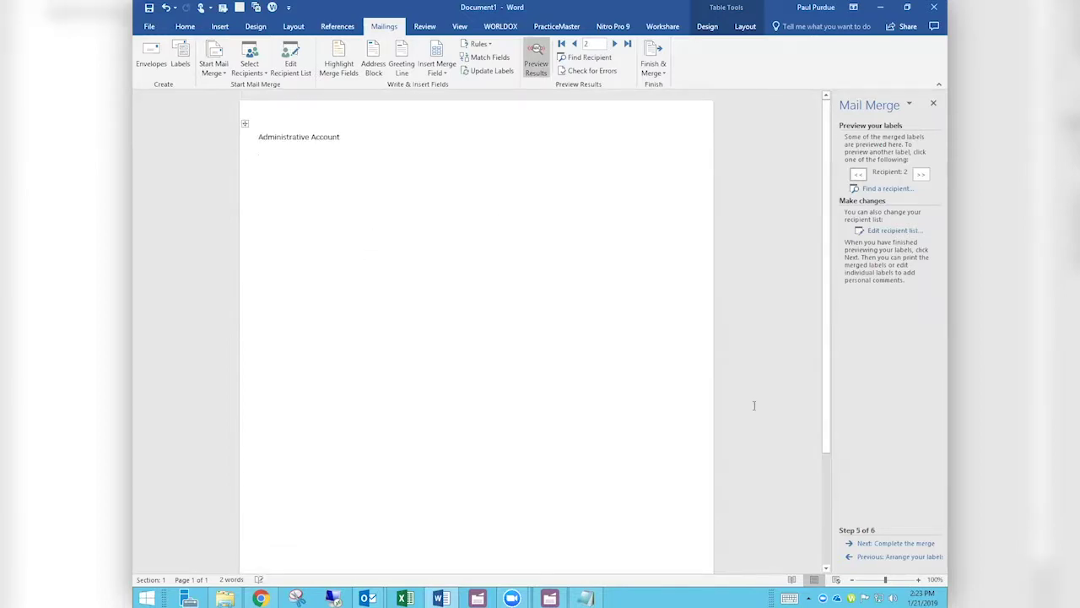
{"action": "left_click", "coordinate": [921, 174]}
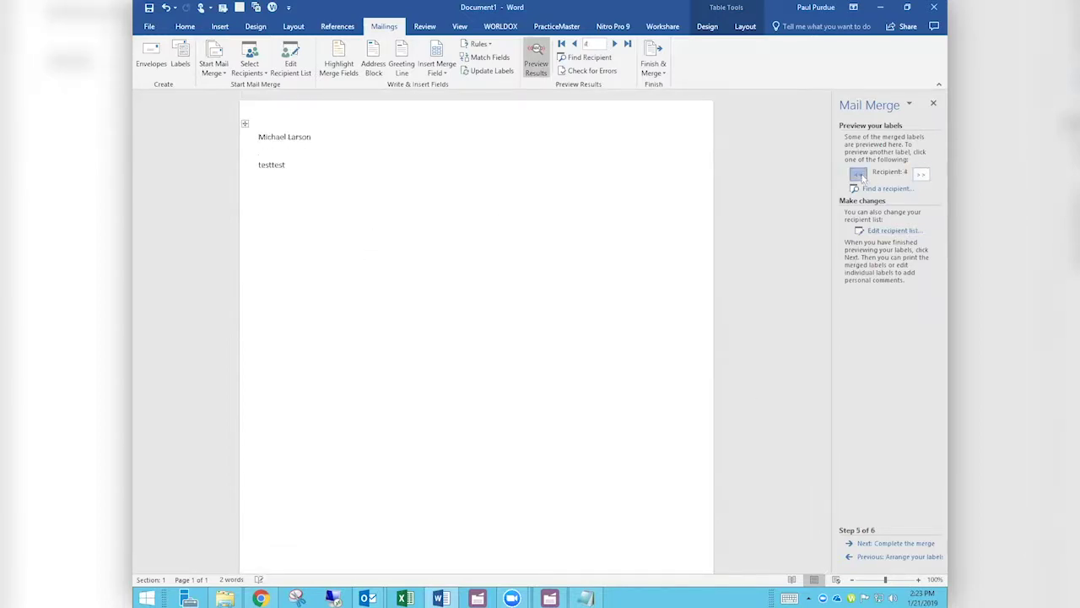
{"action": "left_click", "coordinate": [859, 173]}
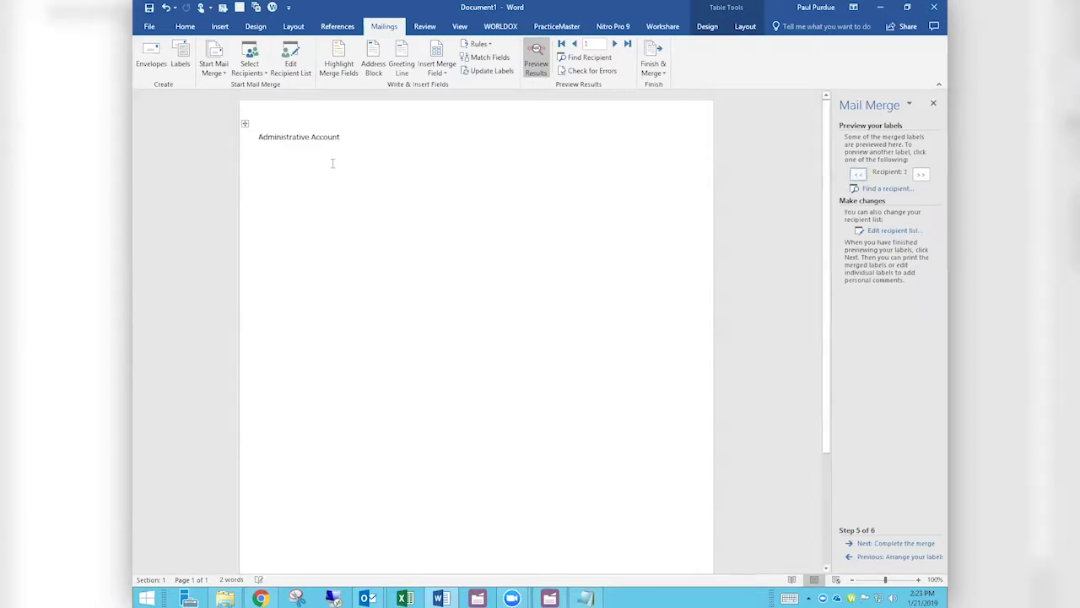
{"action": "left_click", "coordinate": [922, 175]}
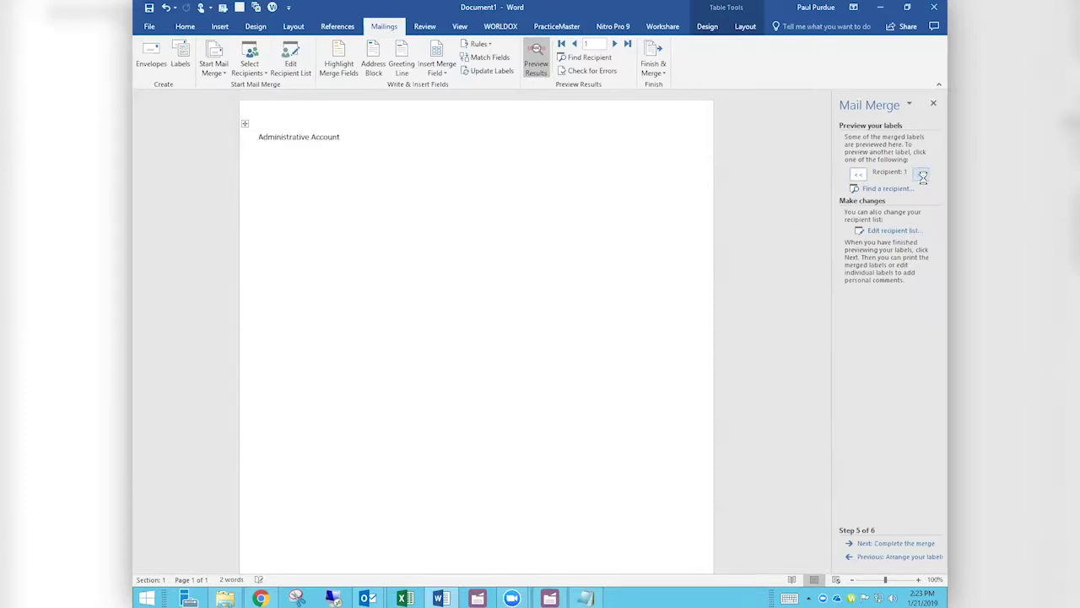
Return to arranging the labels, replicate the first label's layout to all labels, and preview the sheet starting from the next recipient
{"action": "left_click", "coordinate": [882, 556]}
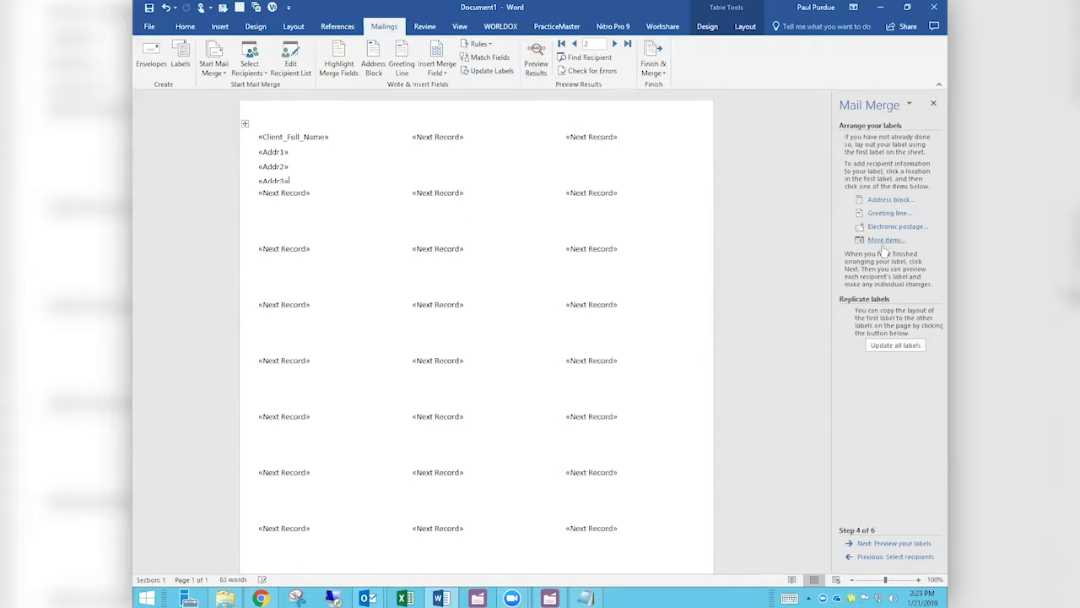
{"action": "left_click", "coordinate": [896, 346]}
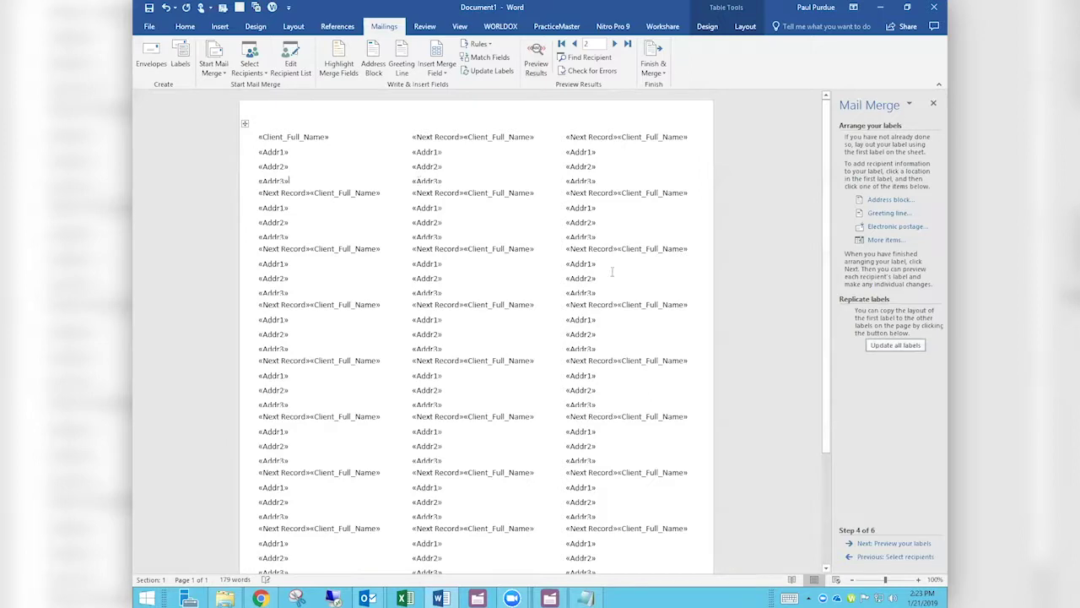
{"action": "left_click", "coordinate": [851, 541]}
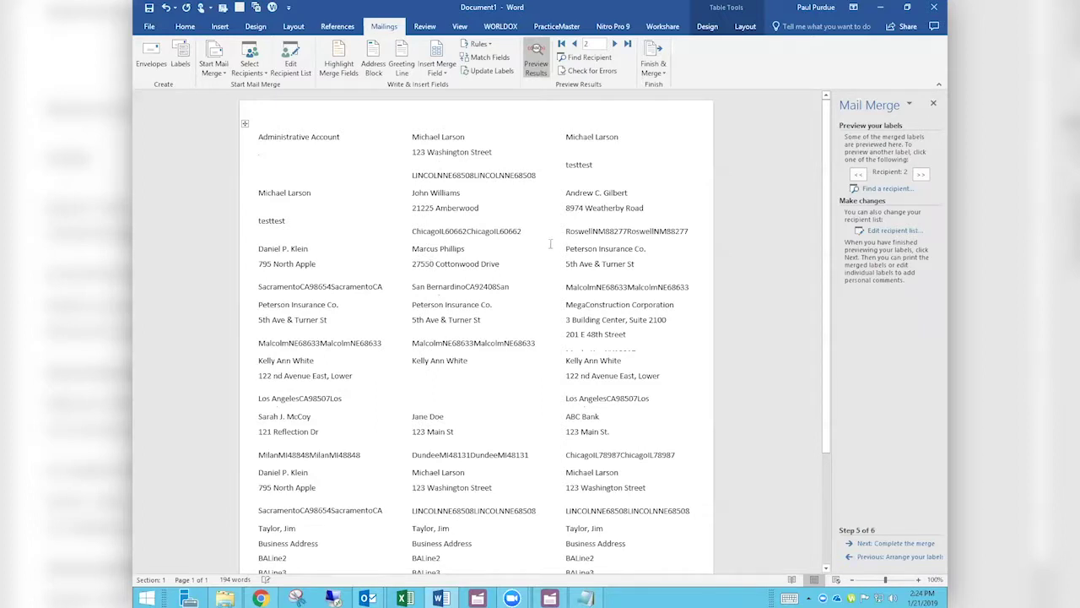
{"action": "left_click", "coordinate": [921, 174]}
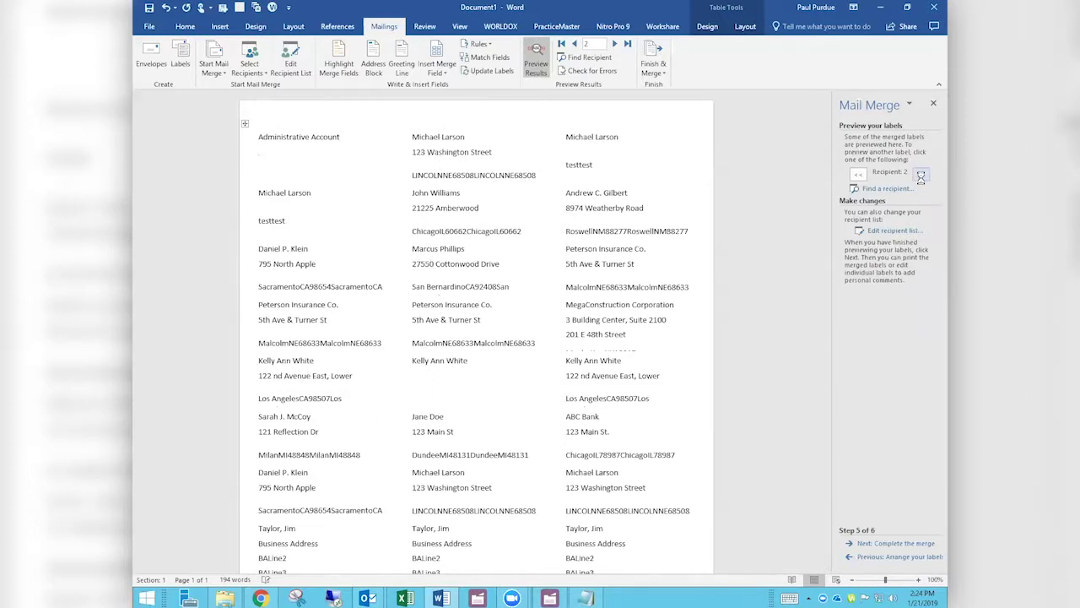
Proceed to completing the merge and merge all records into a new document of individual labels
{"action": "left_click", "coordinate": [887, 557]}
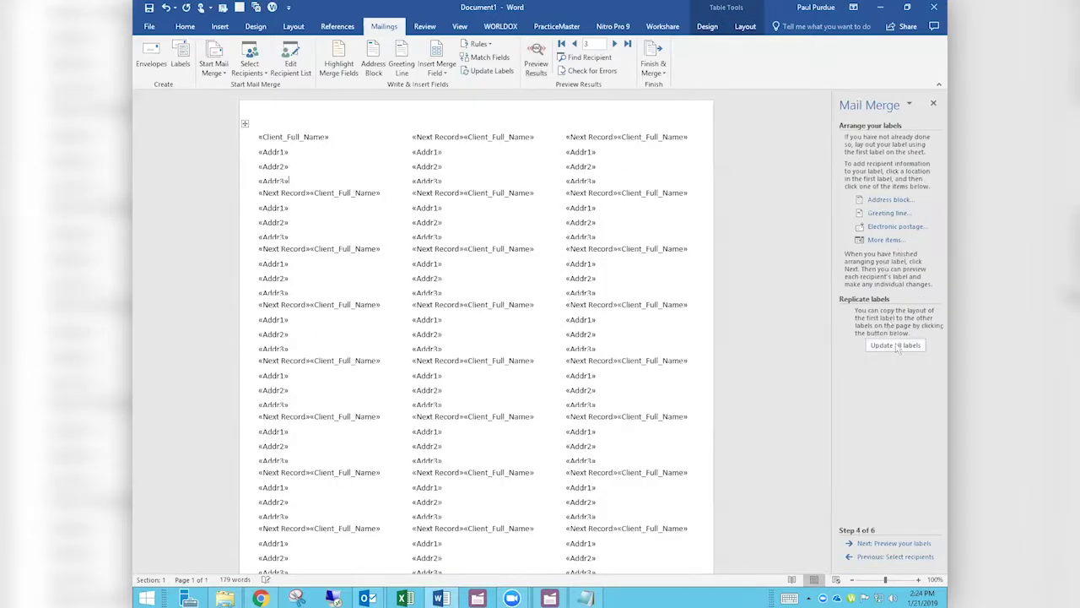
{"action": "left_click", "coordinate": [870, 543]}
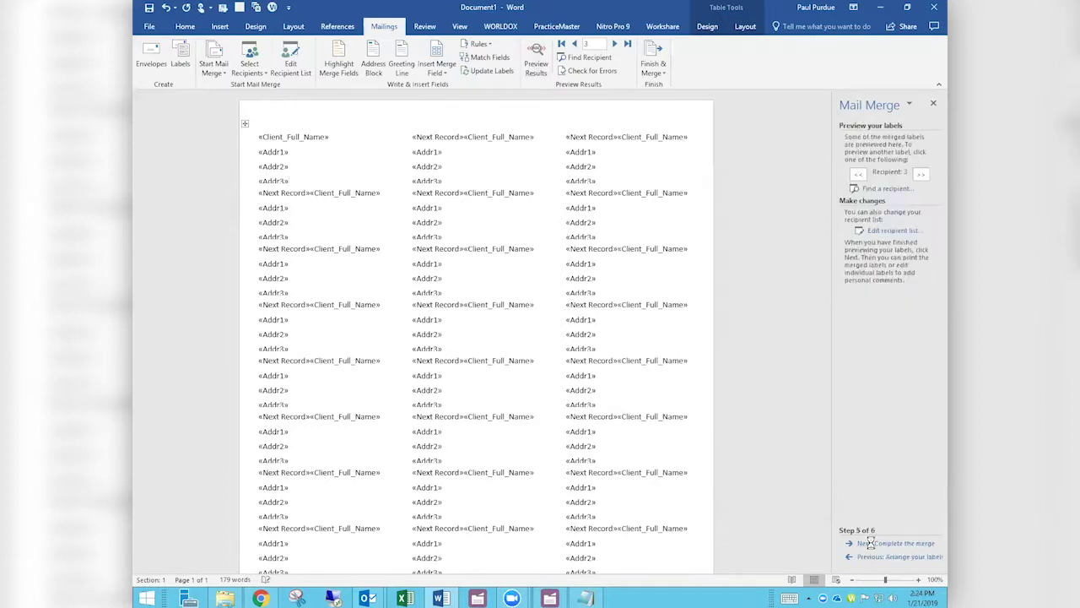
{"action": "left_click", "coordinate": [882, 544]}
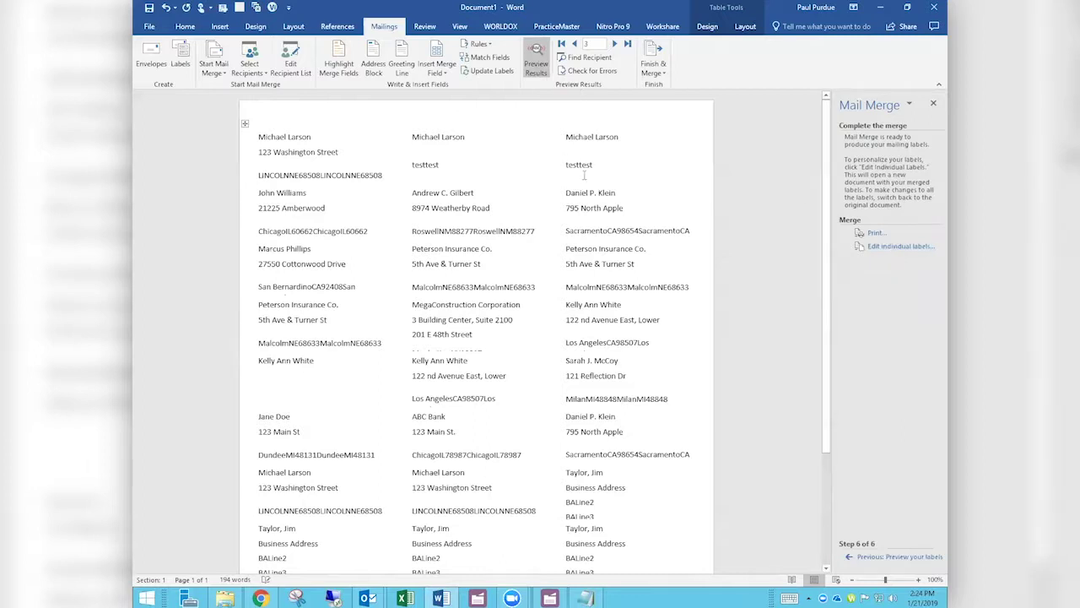
{"action": "left_click", "coordinate": [896, 247]}
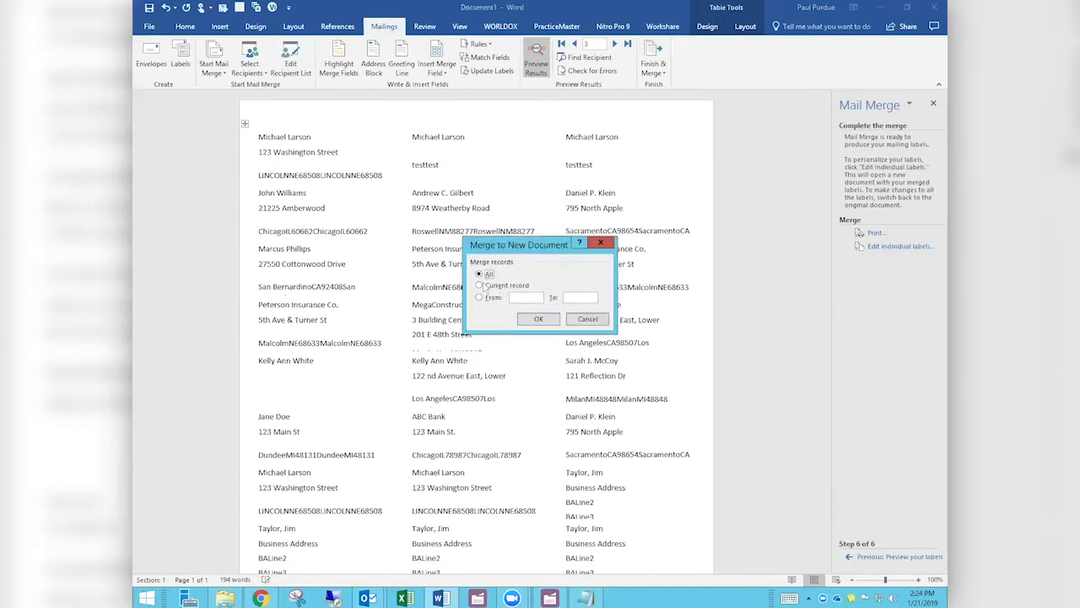
{"action": "left_click", "coordinate": [531, 320]}
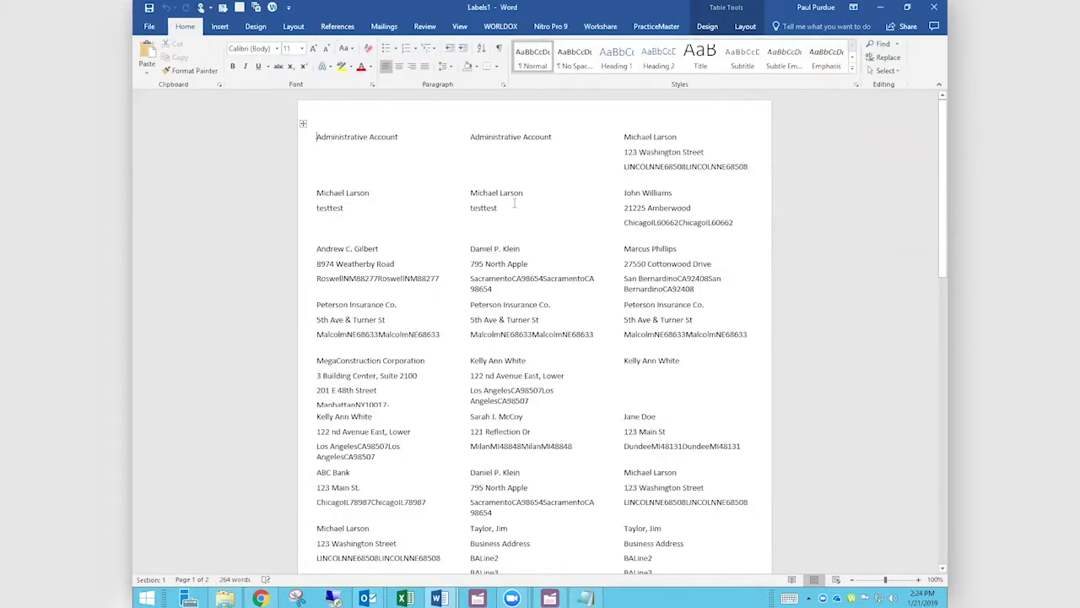
Highlight a street address line in the merged labels, and close both the merged document and the main label document without saving
{"action": "left_click_drag", "start_coordinate": [401, 262], "coordinate": [314, 264]}
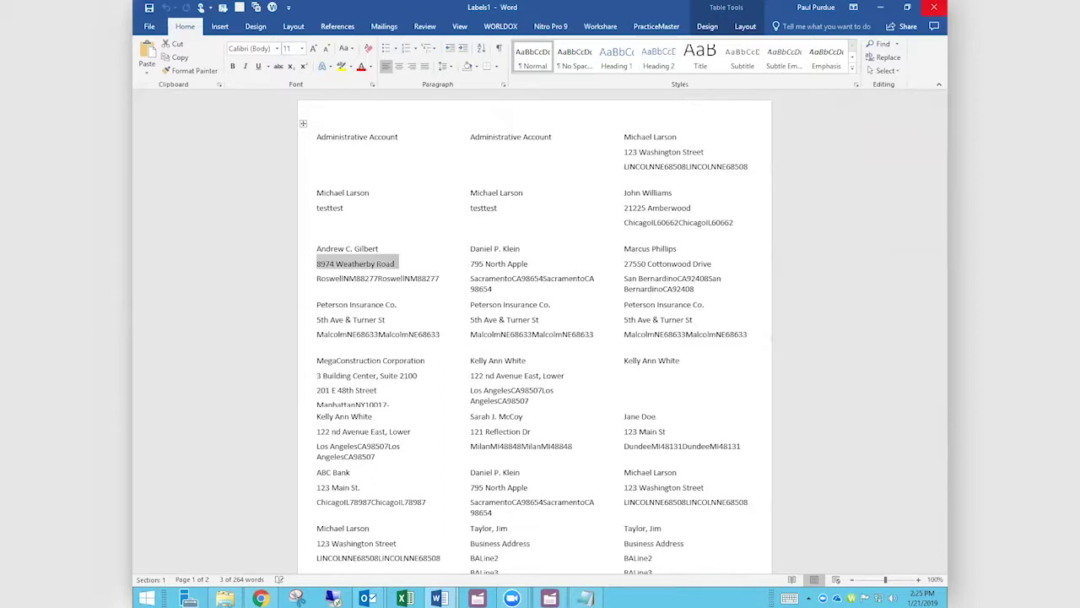
{"action": "left_click", "coordinate": [934, 8]}
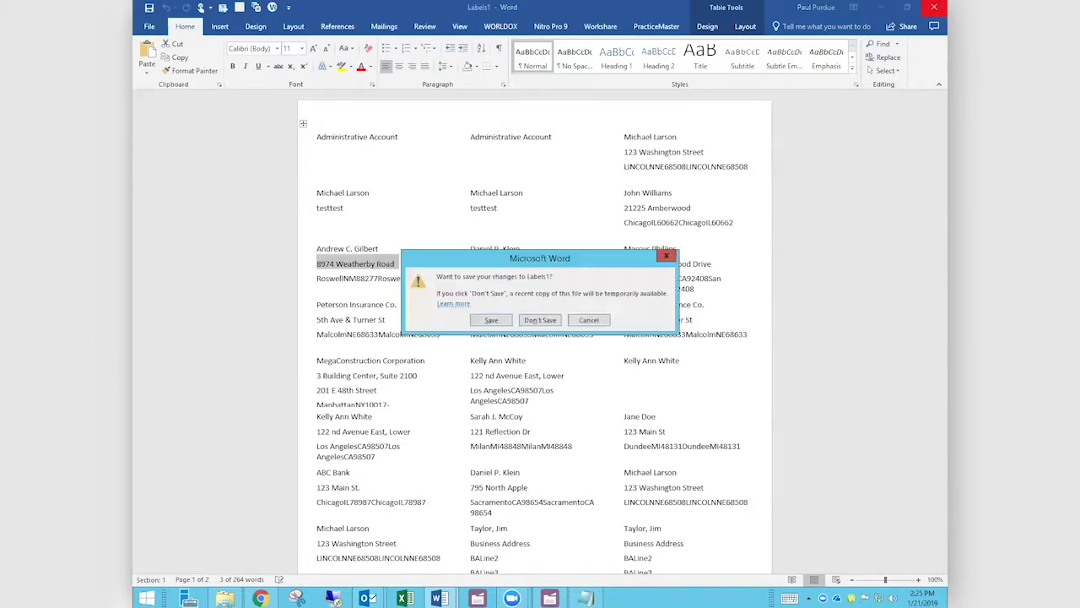
{"action": "left_click", "coordinate": [540, 320]}
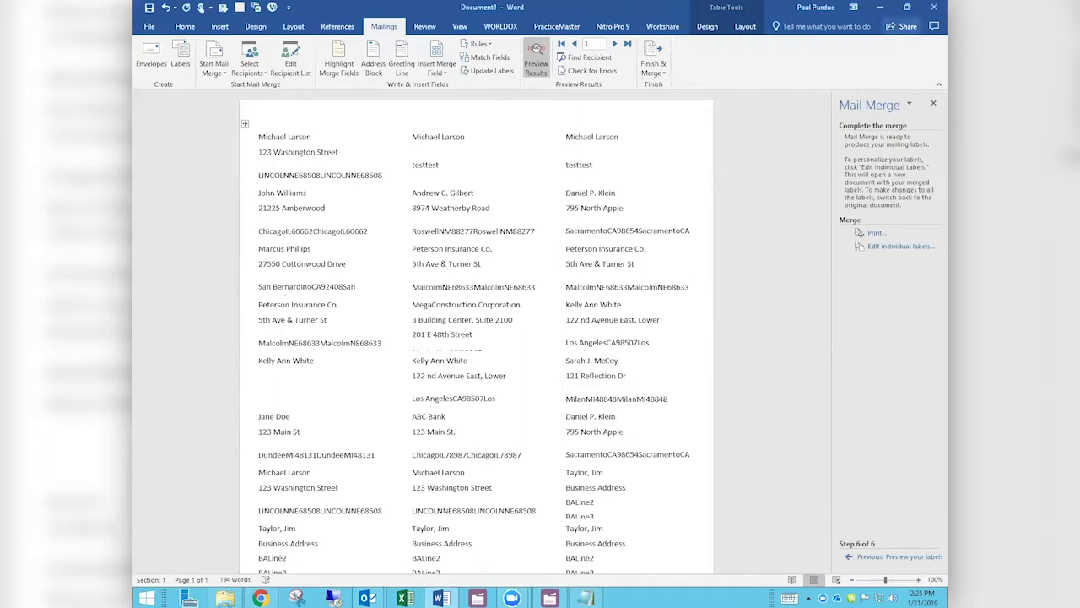
{"action": "left_click", "coordinate": [933, 7]}
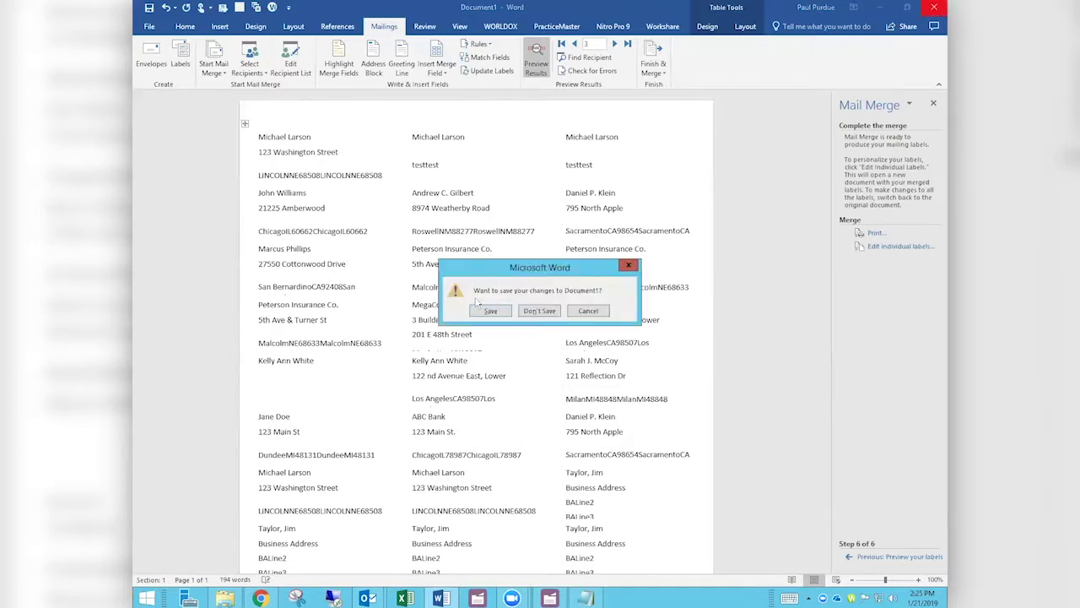
{"action": "left_click", "coordinate": [537, 319]}
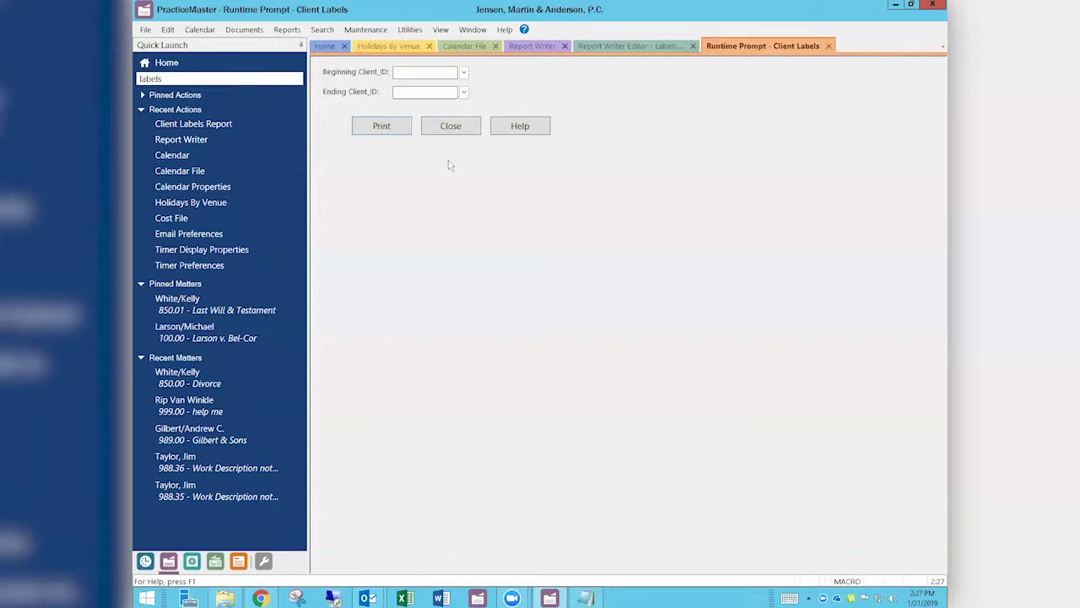
Open a new Google Chrome window, move it clear of its original place and maximize it
{"action": "right_click", "coordinate": [260, 598]}
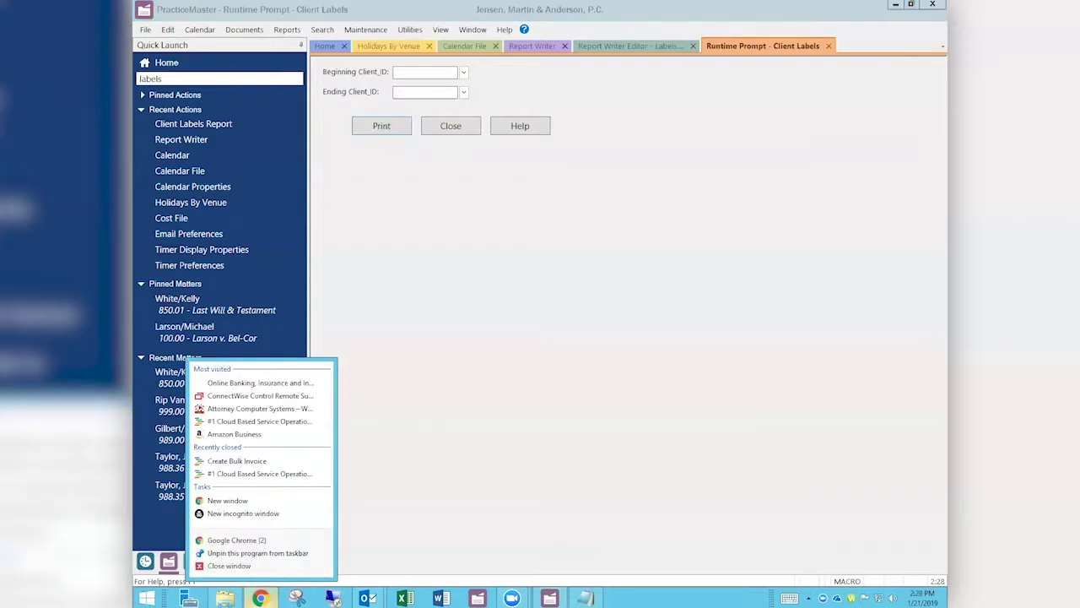
{"action": "left_click", "coordinate": [260, 541]}
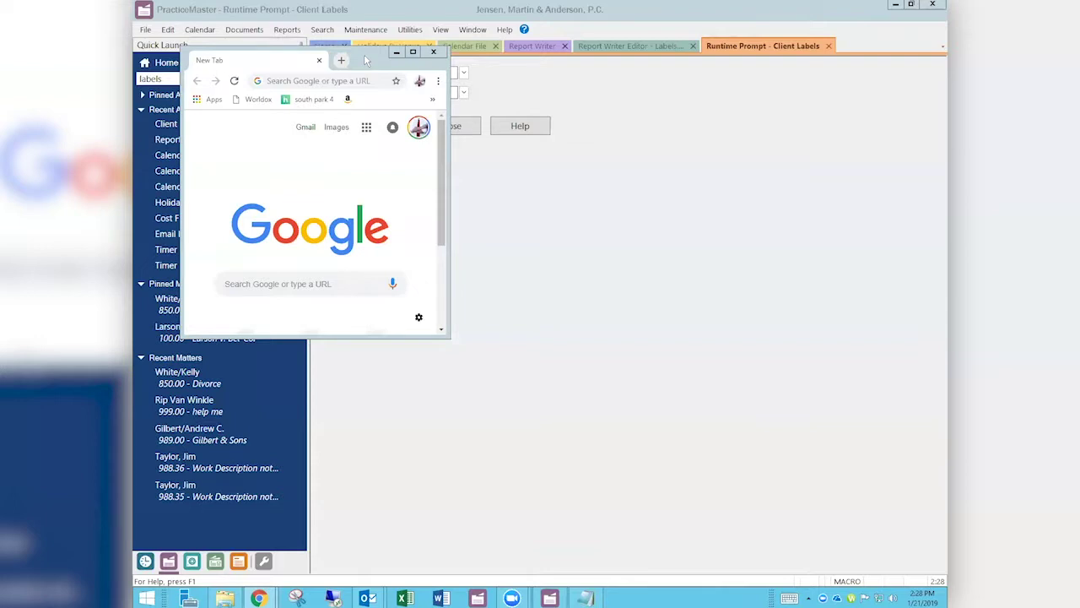
{"action": "left_click_drag", "start_coordinate": [365, 60], "coordinate": [406, 96]}
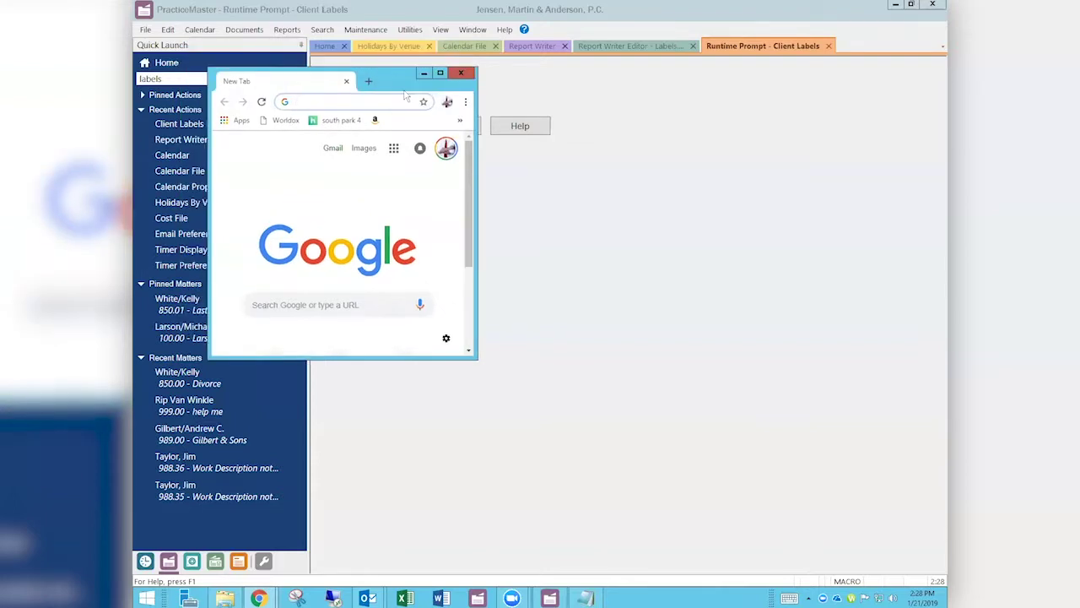
{"action": "left_click", "coordinate": [440, 74]}
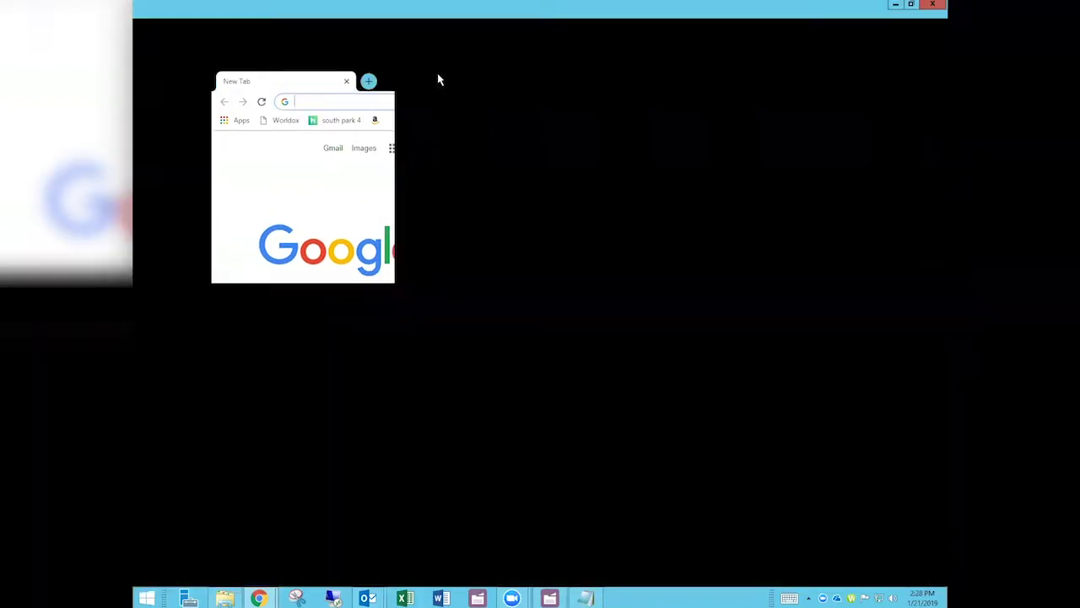
{"action": "left_click", "coordinate": [226, 28]}
{"action": "type", "text": "attorneycomputersystems.com"}
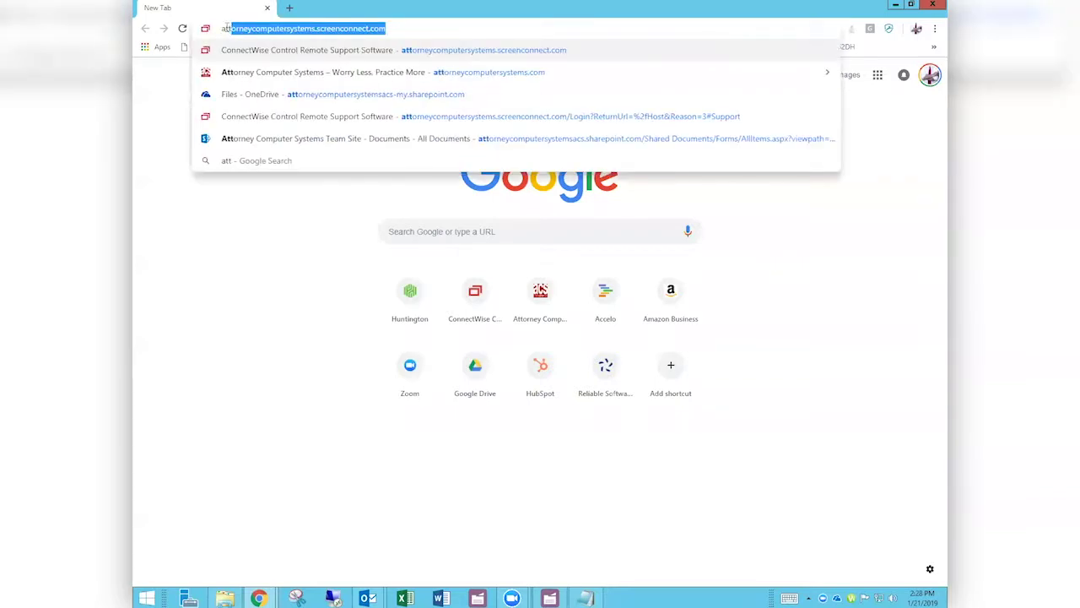
{"action": "key", "text": "Down"}
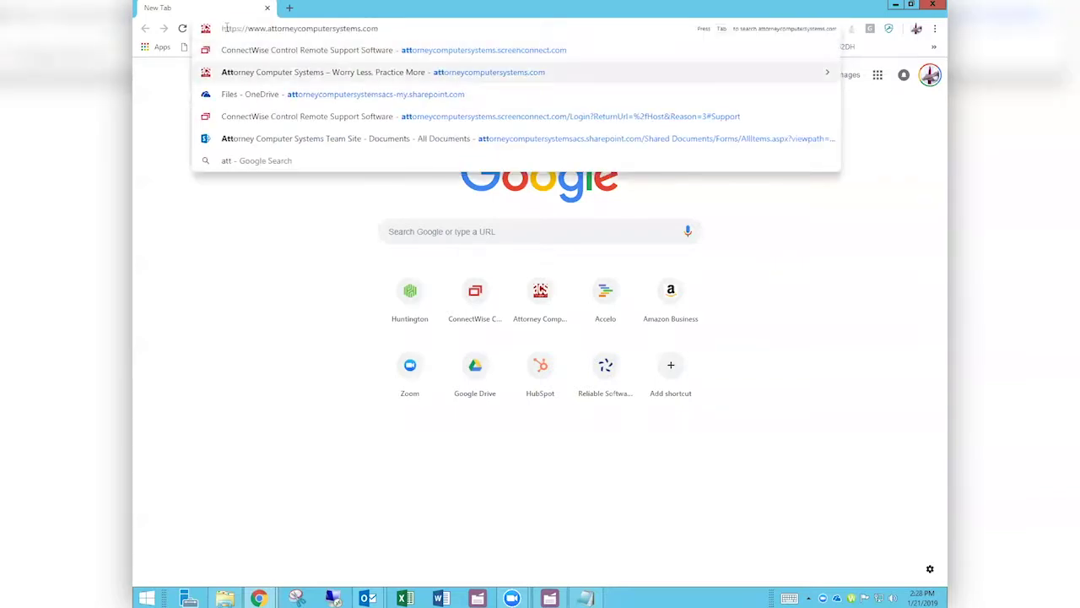
{"action": "key", "text": "Return"}
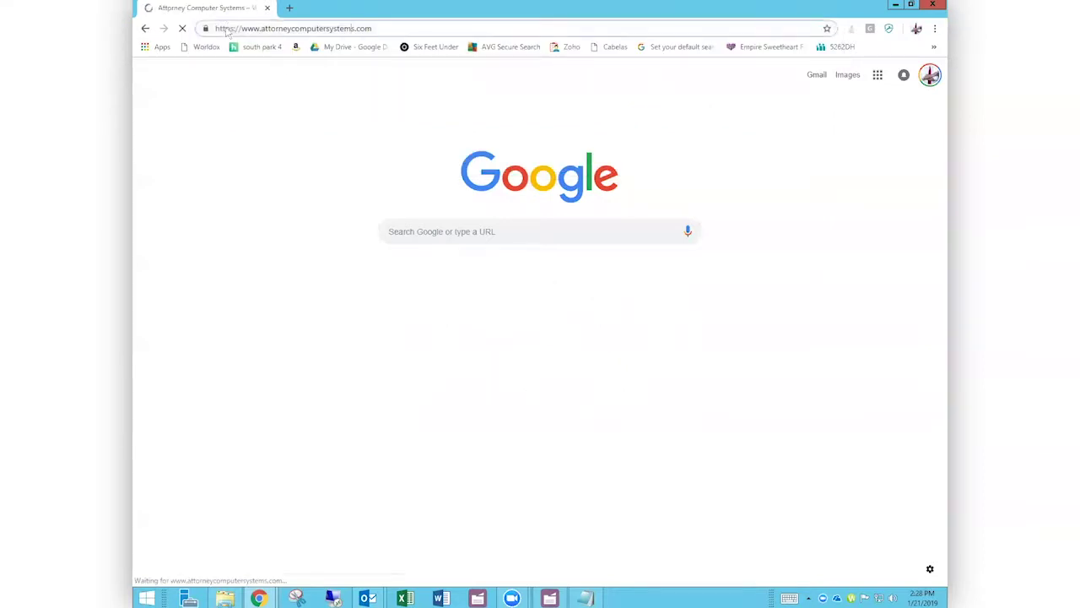
{"action": "left_click", "coordinate": [226, 28]}
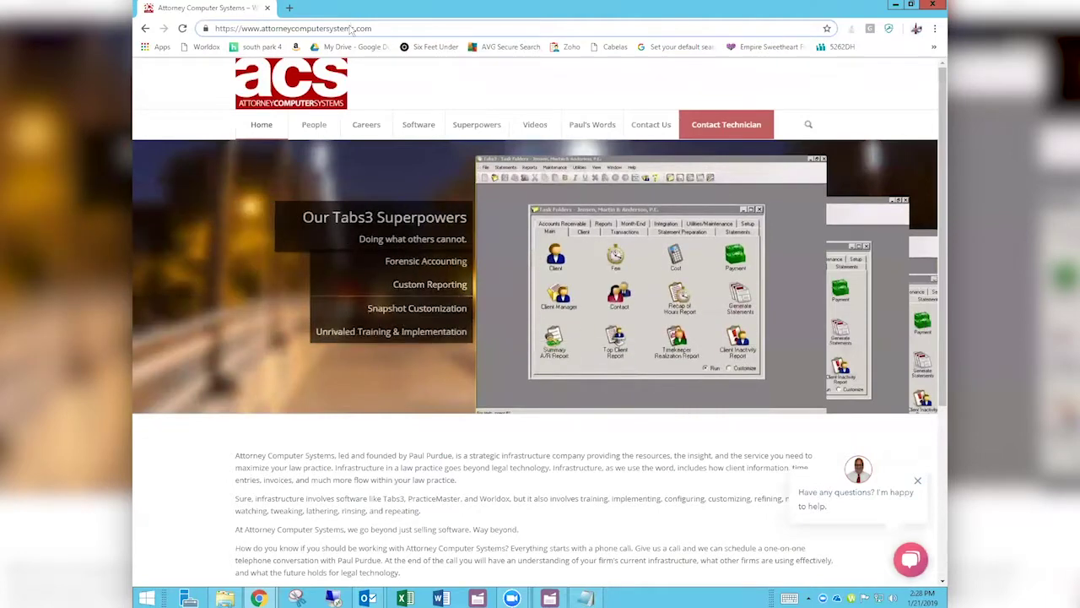
{"action": "left_click", "coordinate": [353, 28]}
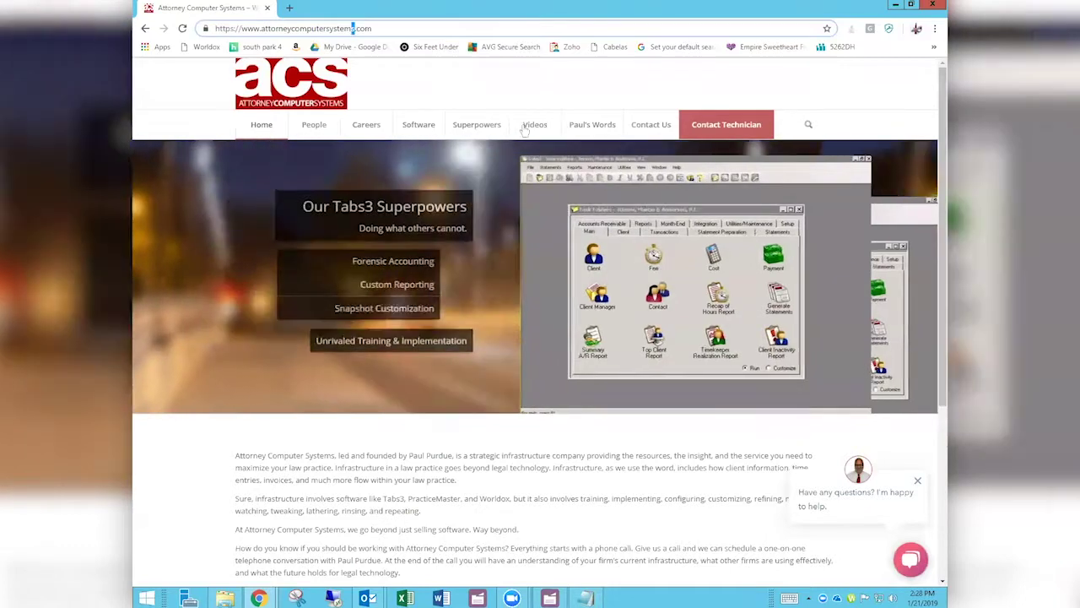
Open the website's Videos page and look over the available video series
{"action": "mouse_move", "coordinate": [528, 127]}
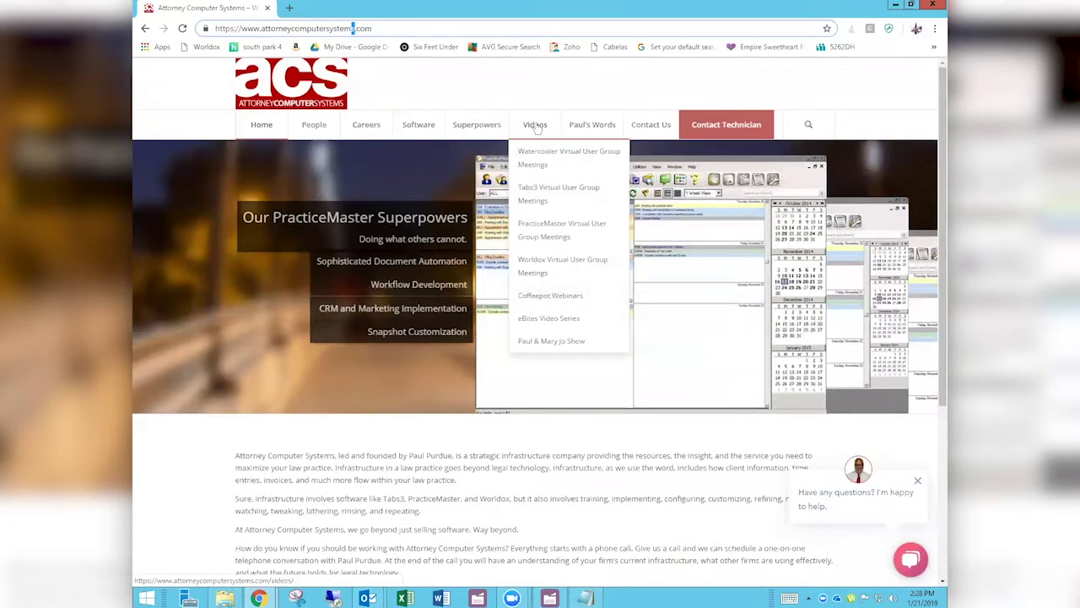
{"action": "left_click", "coordinate": [535, 125]}
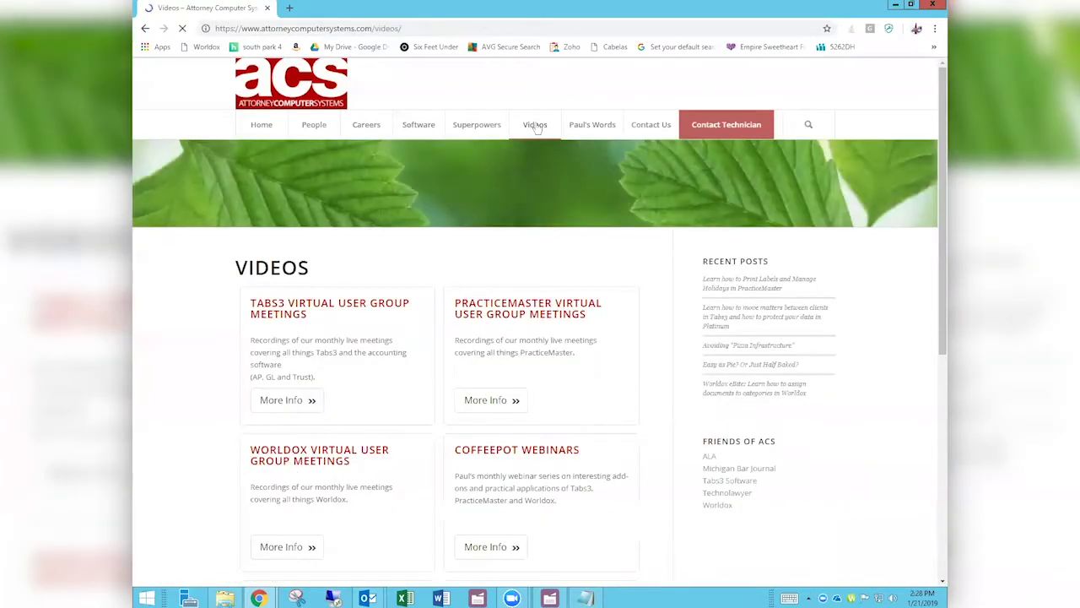
{"action": "scroll", "coordinate": [537, 126], "scroll_direction": "down", "scroll_amount": 1}
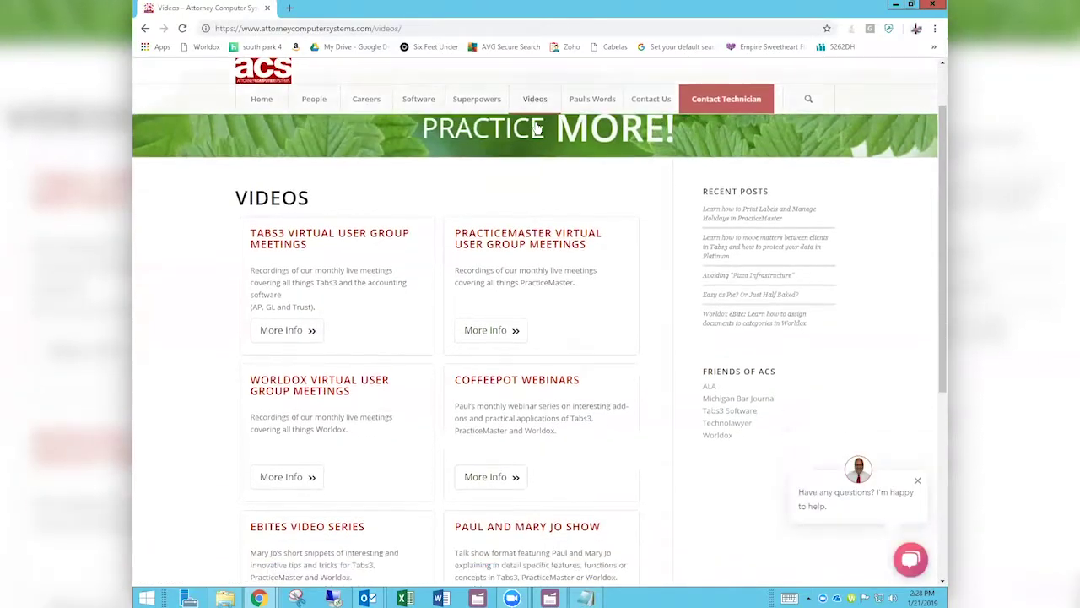
{"action": "scroll", "coordinate": [537, 127], "scroll_direction": "down", "scroll_amount": 1}
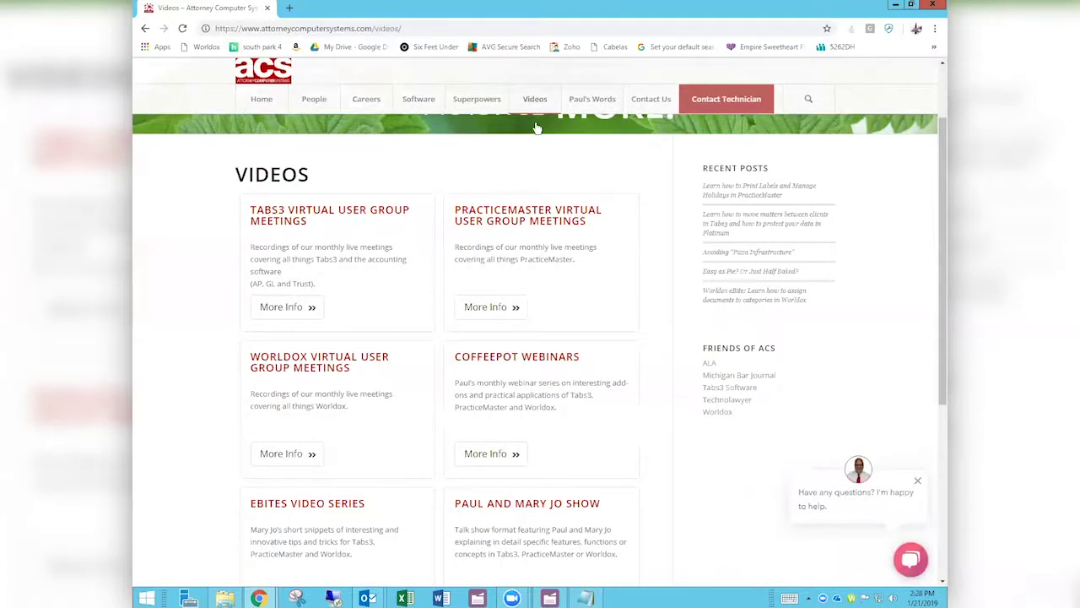
{"action": "scroll", "coordinate": [537, 128], "scroll_direction": "down", "scroll_amount": 1}
{"action": "scroll", "coordinate": [537, 127], "scroll_direction": "down", "scroll_amount": 1}
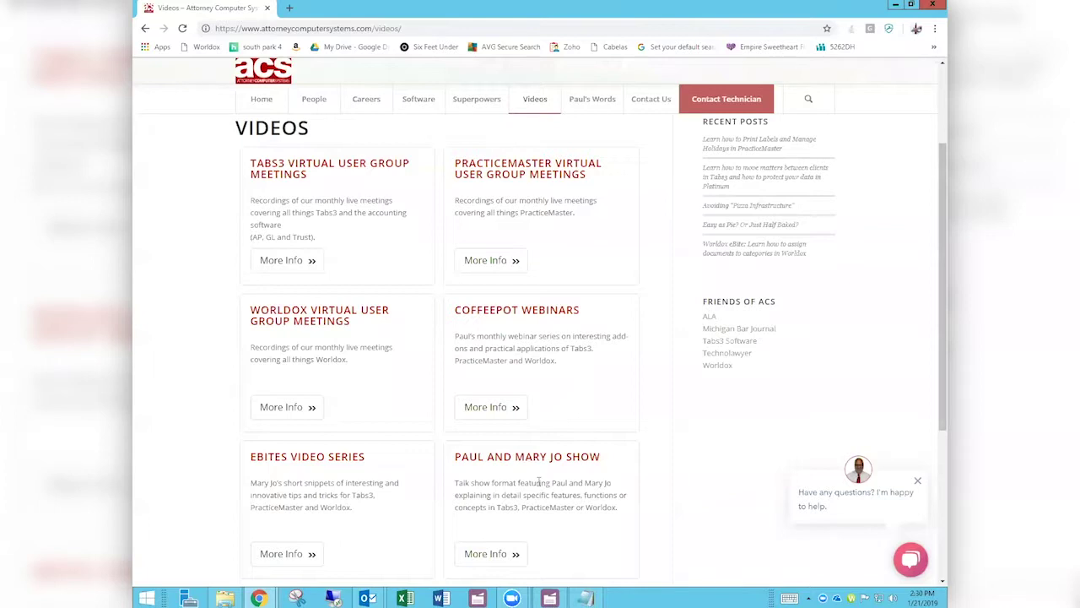
Open the PracticeMaster Virtual User Group Meetings page and examine the next session's details, its registration form and the past recordings
{"action": "left_click", "coordinate": [498, 265]}
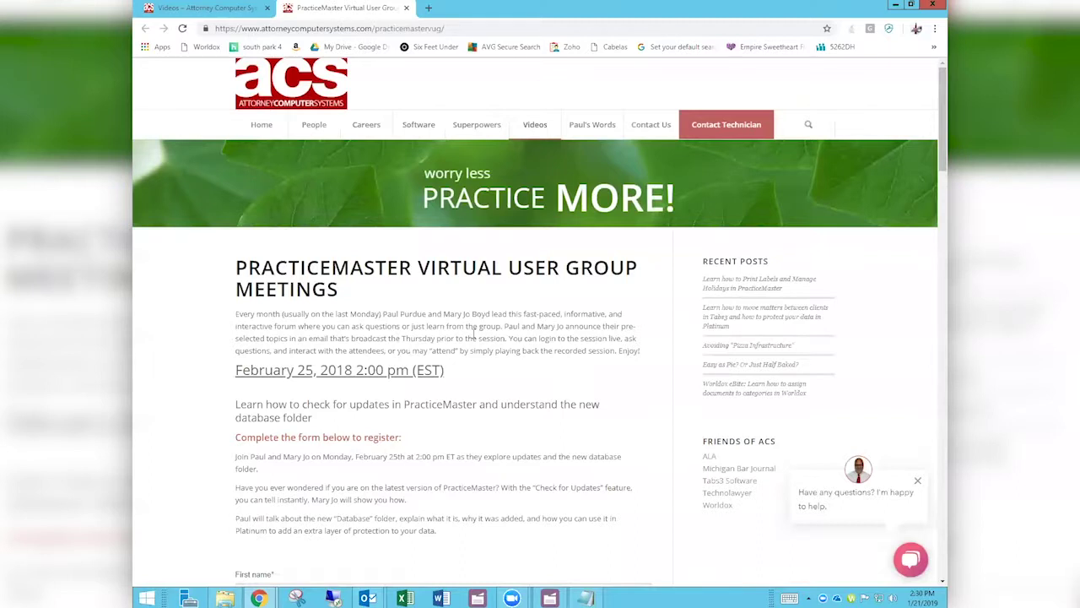
{"action": "scroll", "coordinate": [474, 335], "scroll_direction": "down", "scroll_amount": 2}
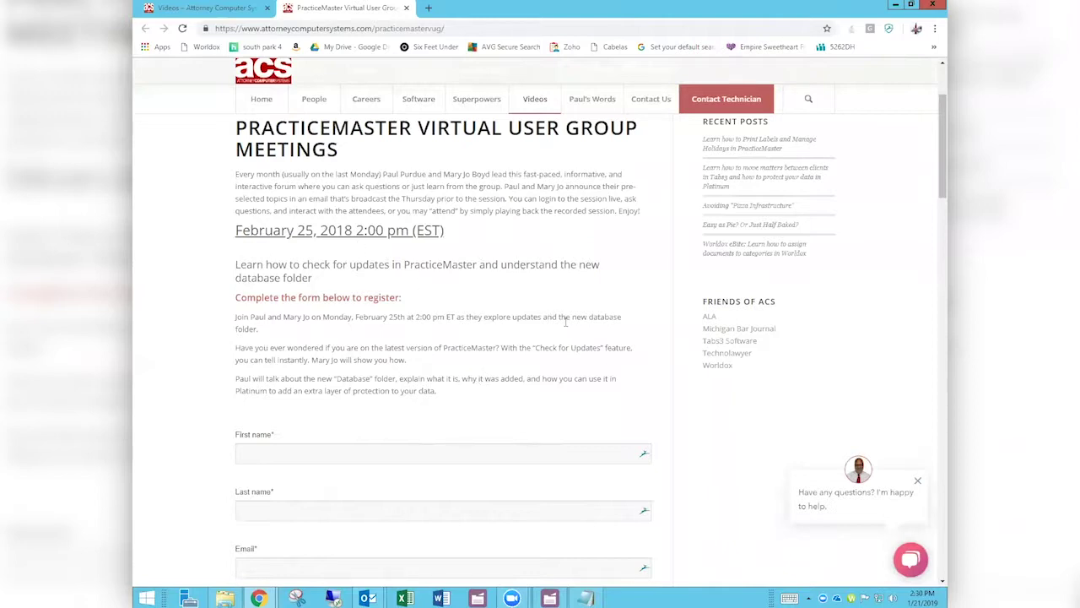
{"action": "scroll", "coordinate": [565, 322], "scroll_direction": "down", "scroll_amount": 3}
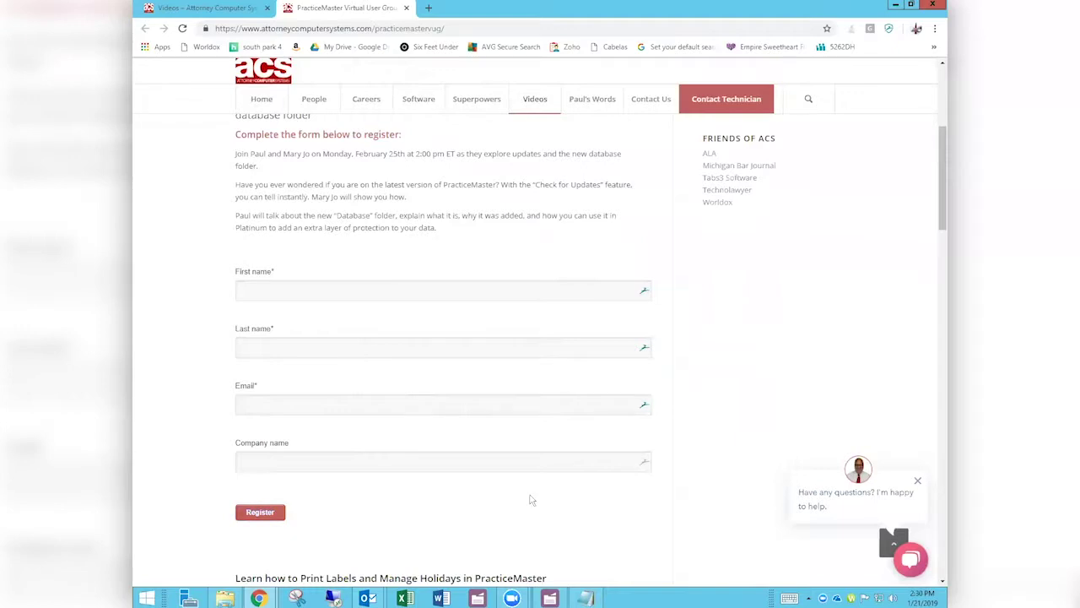
{"action": "scroll", "coordinate": [530, 500], "scroll_direction": "down", "scroll_amount": 2}
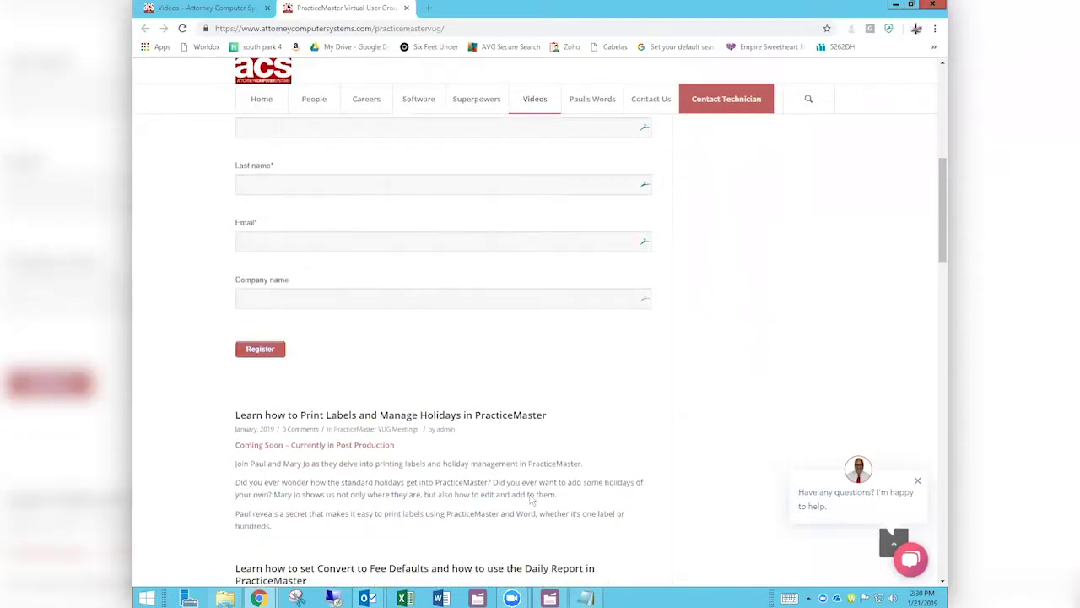
{"action": "scroll", "coordinate": [530, 500], "scroll_direction": "down", "scroll_amount": 2}
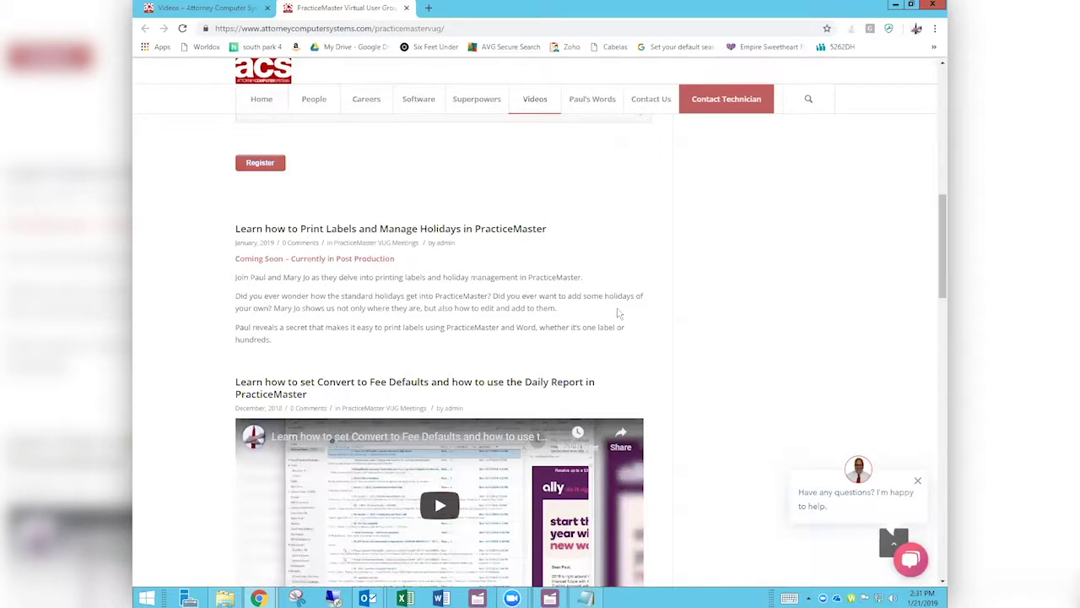
{"action": "scroll", "coordinate": [619, 313], "scroll_direction": "down", "scroll_amount": 3}
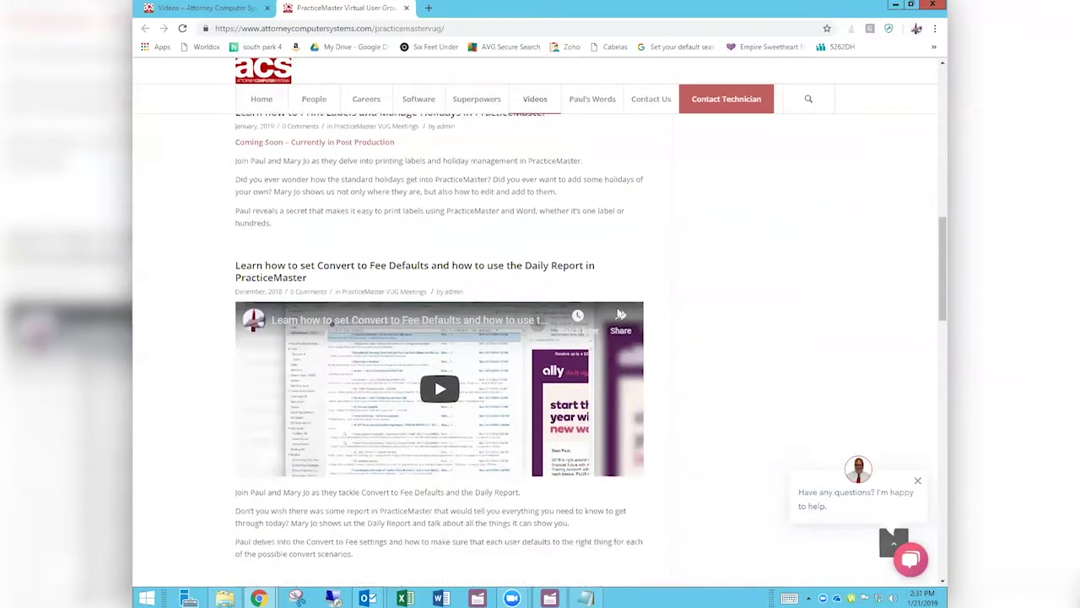
{"action": "scroll", "coordinate": [618, 313], "scroll_direction": "down", "scroll_amount": 3}
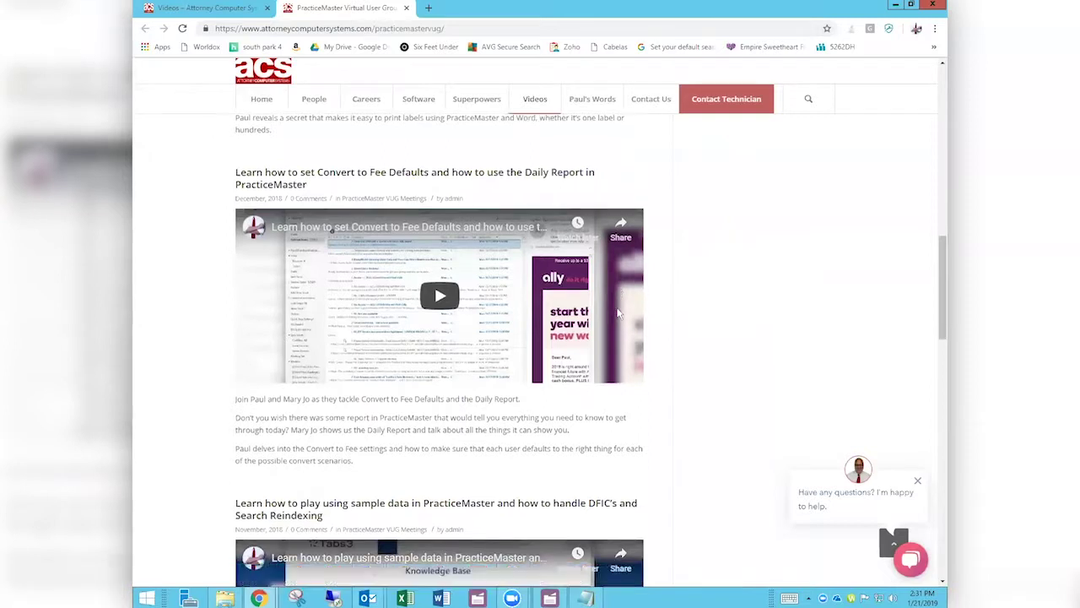
{"action": "scroll", "coordinate": [619, 313], "scroll_direction": "up", "scroll_amount": 3}
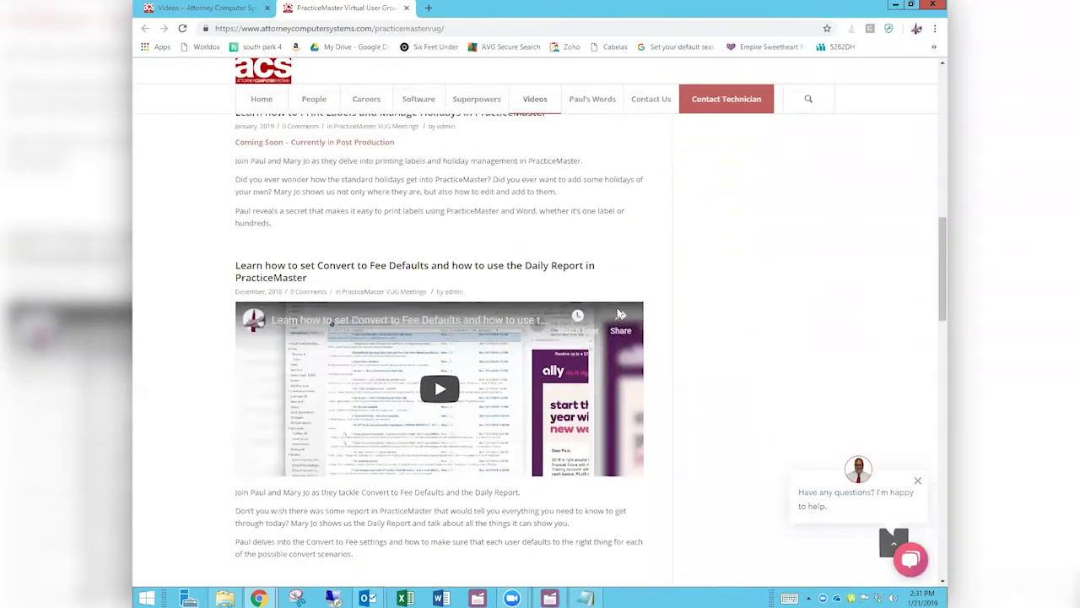
{"action": "scroll", "coordinate": [620, 313], "scroll_direction": "up", "scroll_amount": 2}
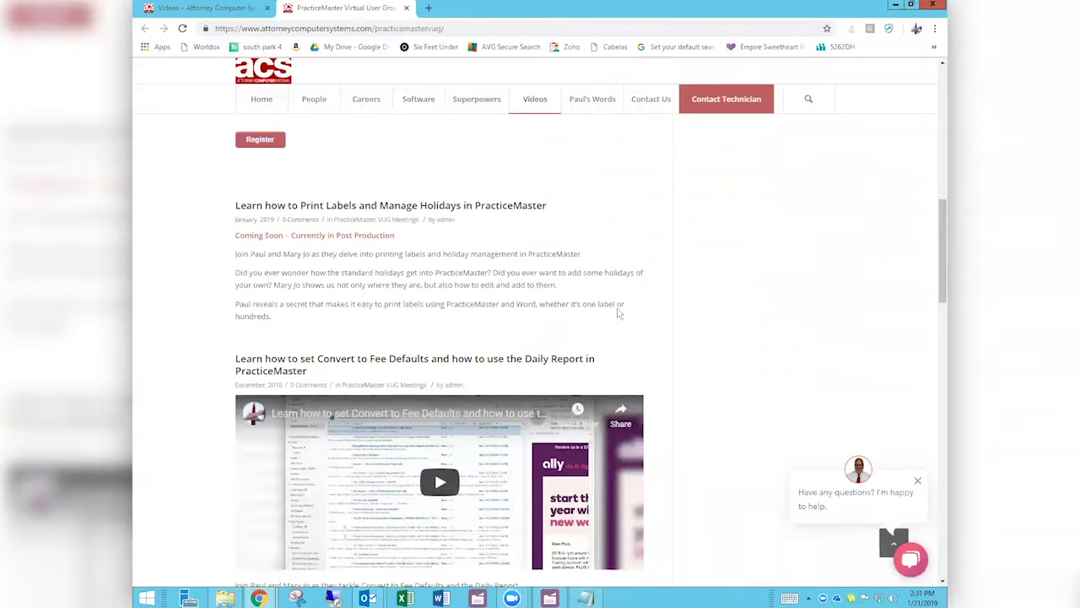
{"action": "scroll", "coordinate": [619, 313], "scroll_direction": "up", "scroll_amount": 3}
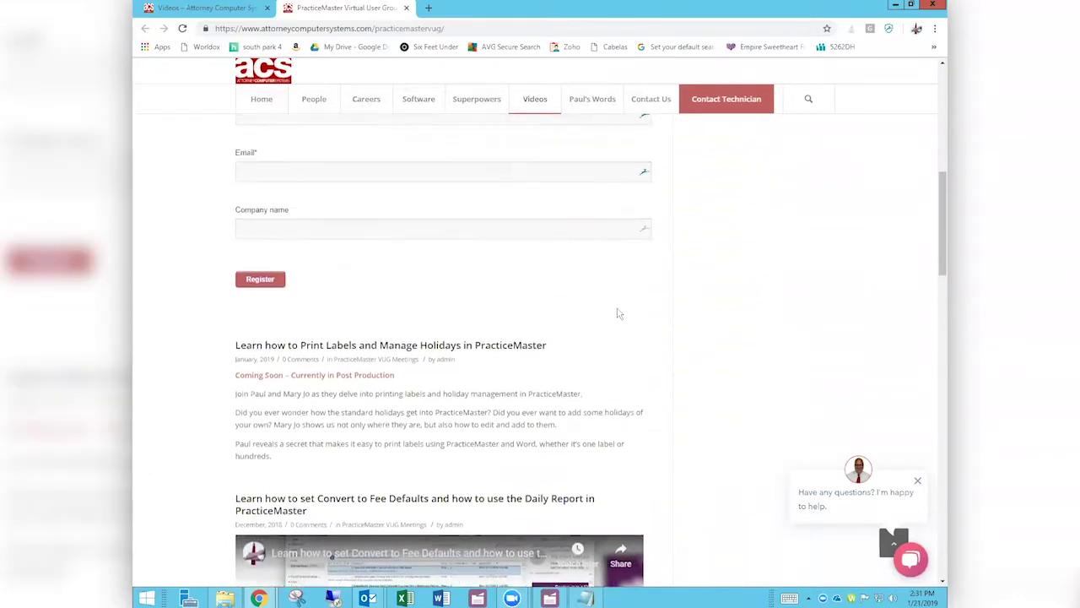
Search the website for "email"
{"action": "left_click", "coordinate": [807, 98]}
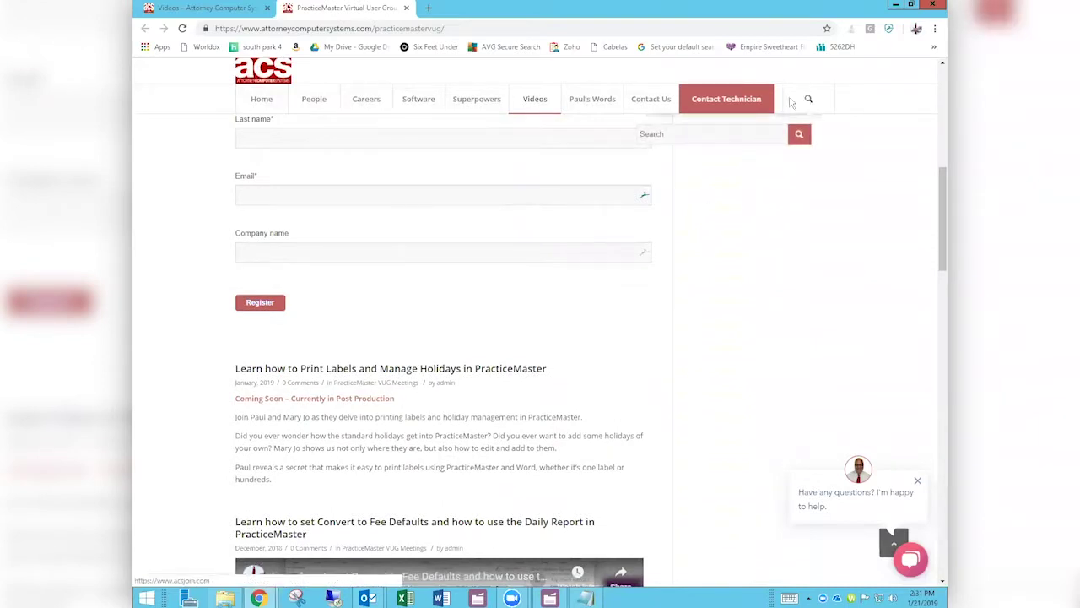
{"action": "left_click", "coordinate": [702, 136]}
{"action": "type", "text": "email"}
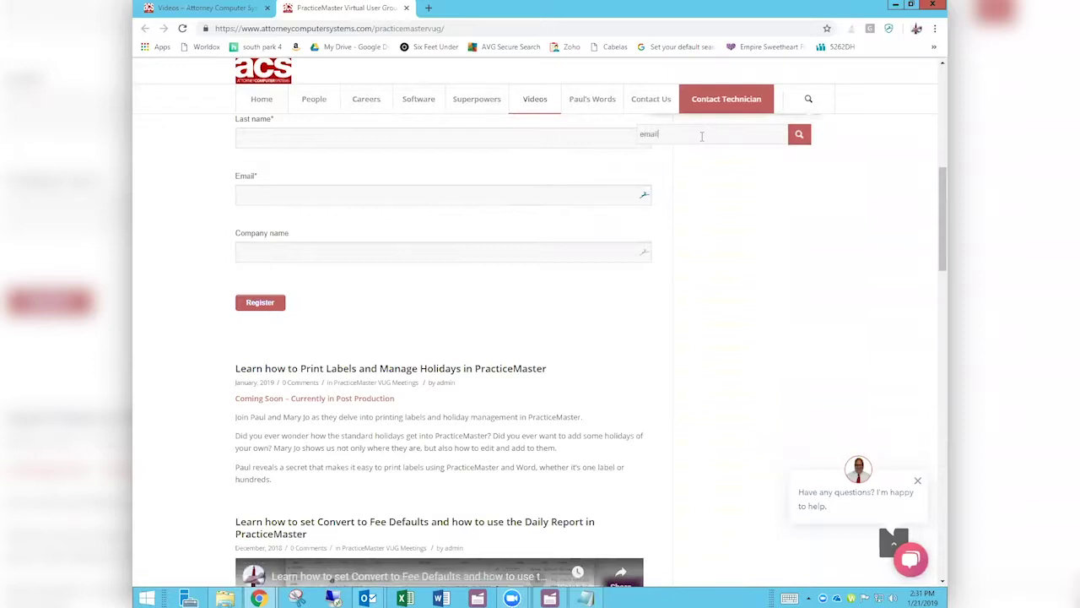
{"action": "key", "text": "Return"}
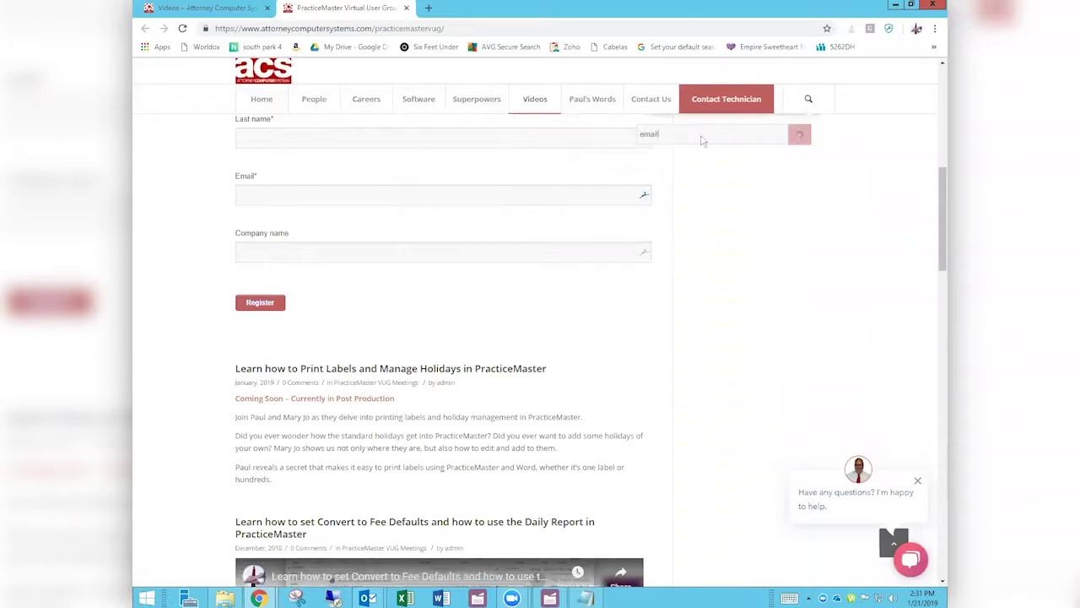